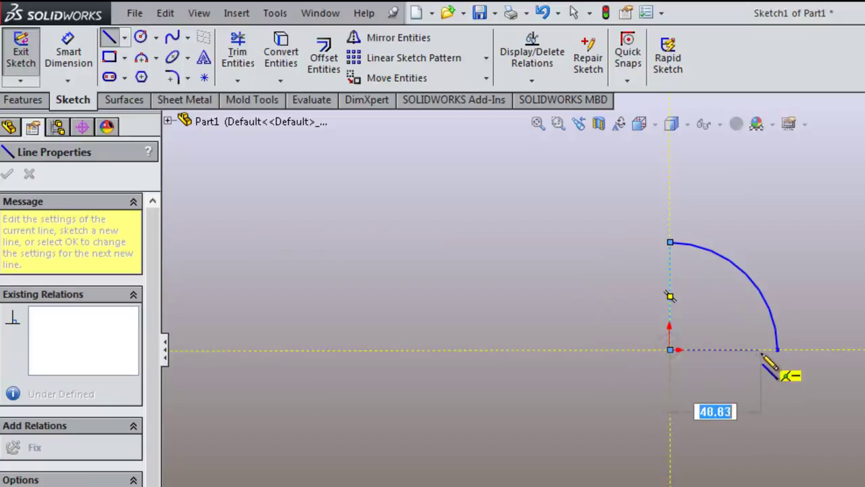
Close the quarter-circle profile with a horizontal line from the origin corner to the arc's lower endpoint.
{"action": "double_click", "coordinate": [778, 350]}
{"action": "right_click", "coordinate": [775, 356]}
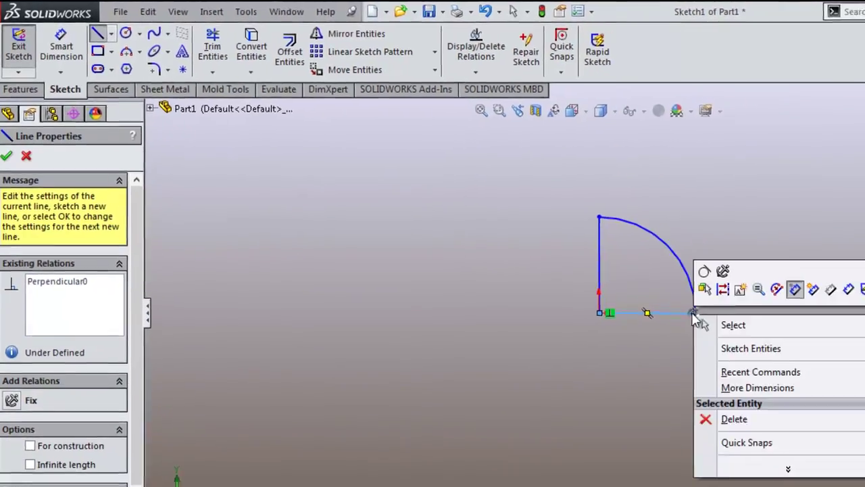
{"action": "left_click", "coordinate": [806, 362]}
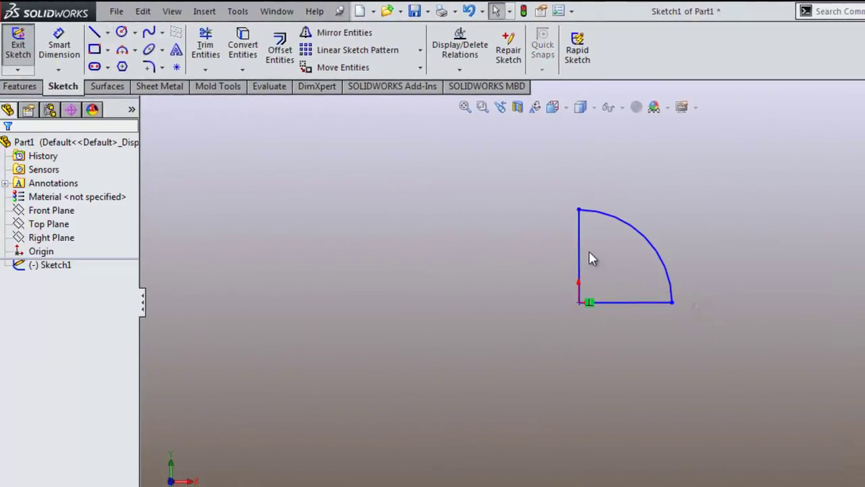
Constrain the profile's upright line to vertical and its base line to horizontal.
{"action": "left_click", "coordinate": [578, 246]}
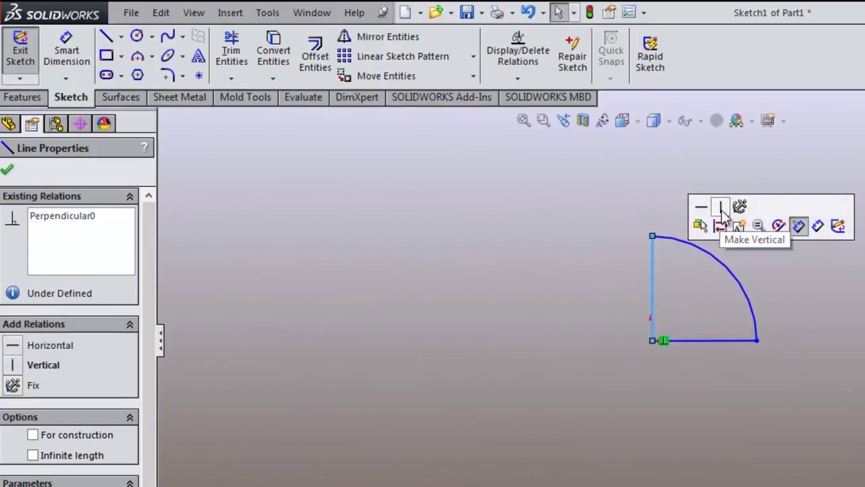
{"action": "left_click", "coordinate": [720, 209]}
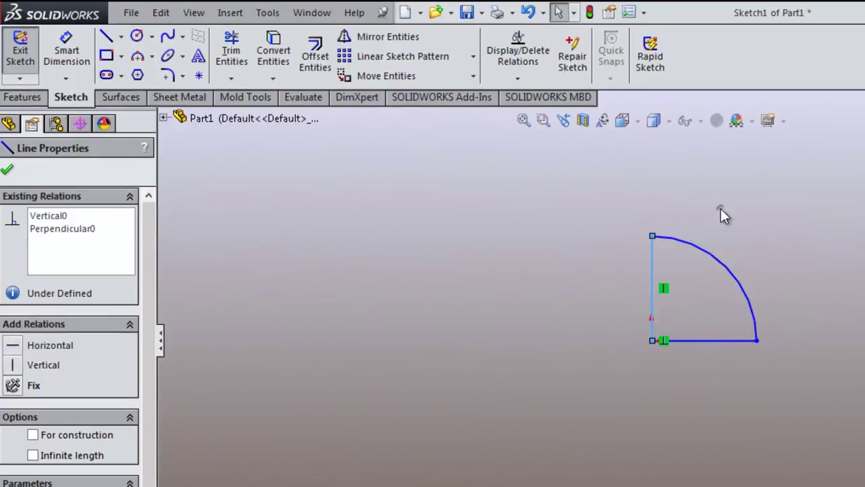
{"action": "left_click", "coordinate": [716, 342]}
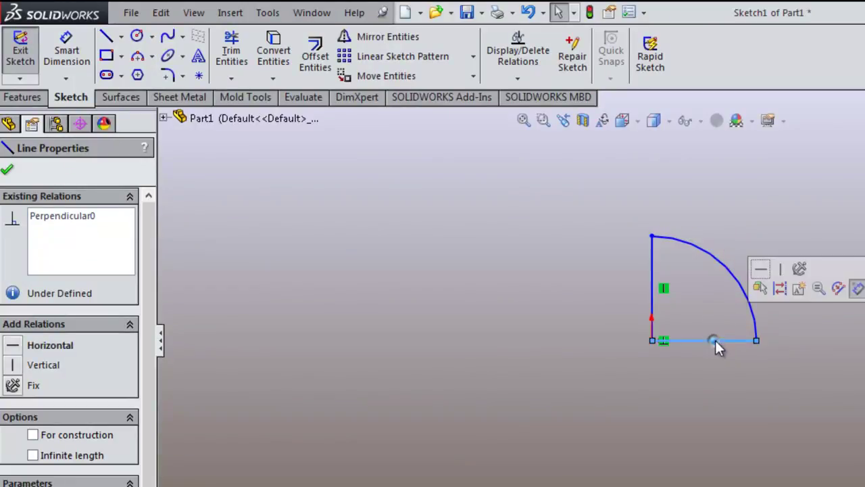
{"action": "left_click", "coordinate": [761, 270]}
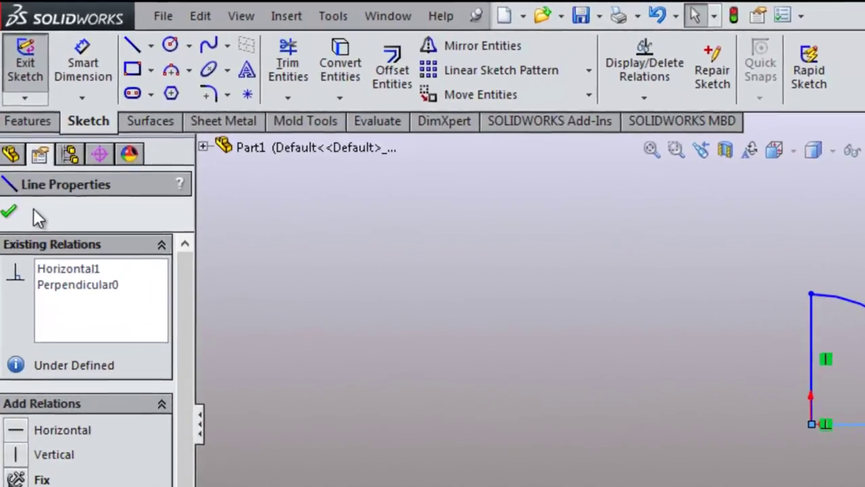
{"action": "left_click", "coordinate": [9, 212]}
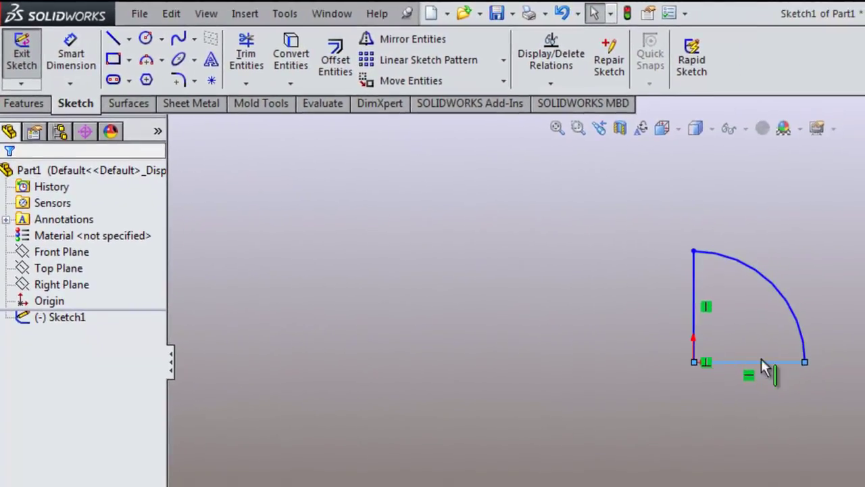
Make the corner point shared by the two straight lines coincident with the sketch origin.
{"action": "scroll", "coordinate": [758, 358], "scroll_direction": "up", "scroll_amount": 3}
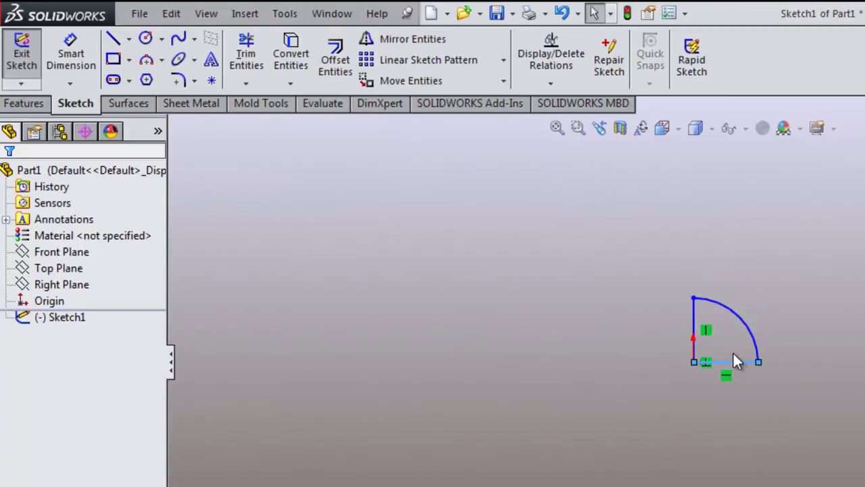
{"action": "scroll", "coordinate": [733, 351], "scroll_direction": "down", "scroll_amount": 6}
{"action": "scroll", "coordinate": [640, 381], "scroll_direction": "down", "scroll_amount": 2}
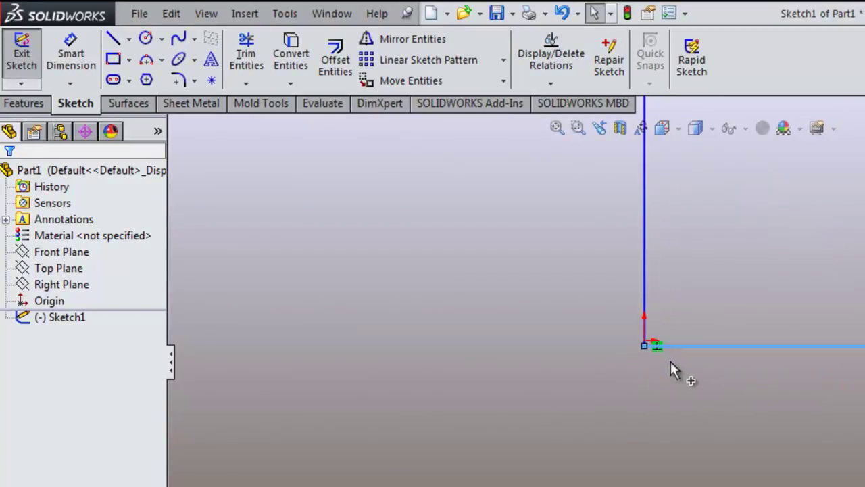
{"action": "mouse_move", "coordinate": [647, 344]}
{"action": "left_mouse_down"}
{"action": "mouse_move", "coordinate": [660, 357]}
{"action": "mouse_move", "coordinate": [655, 364]}
{"action": "left_mouse_up"}
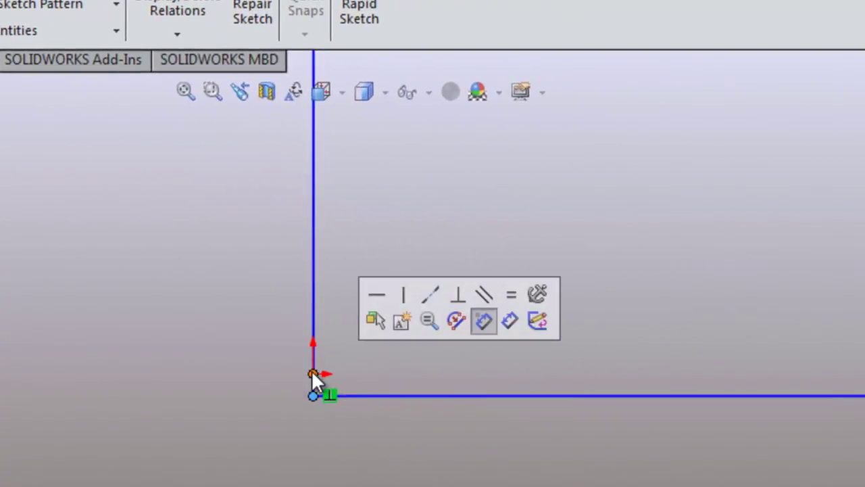
{"action": "left_click", "coordinate": [311, 374], "text": "ctrl"}
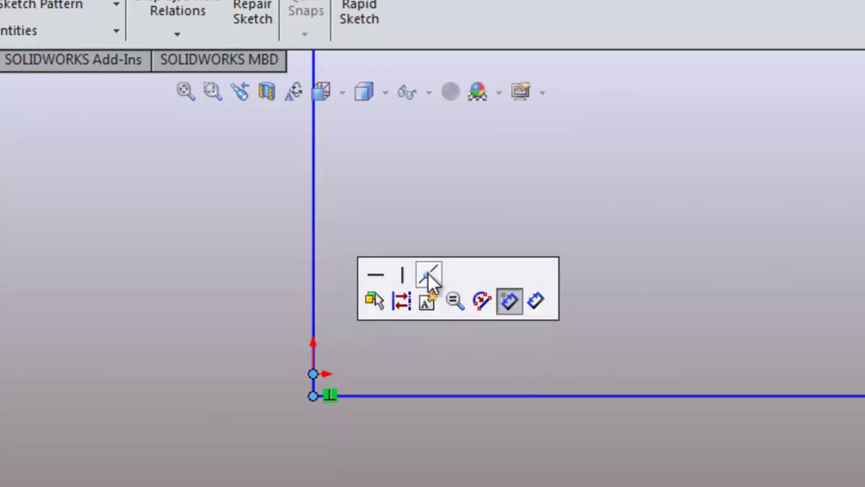
{"action": "left_click", "coordinate": [428, 273]}
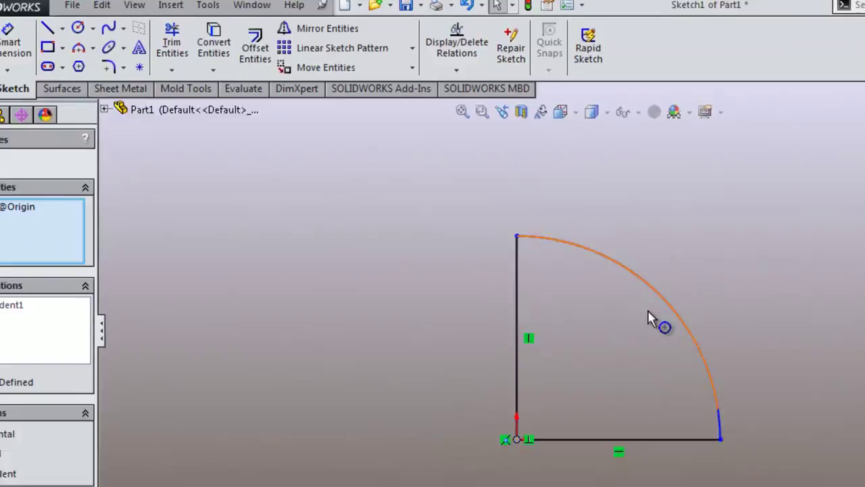
{"action": "scroll", "coordinate": [753, 455], "scroll_direction": "down", "scroll_amount": 2}
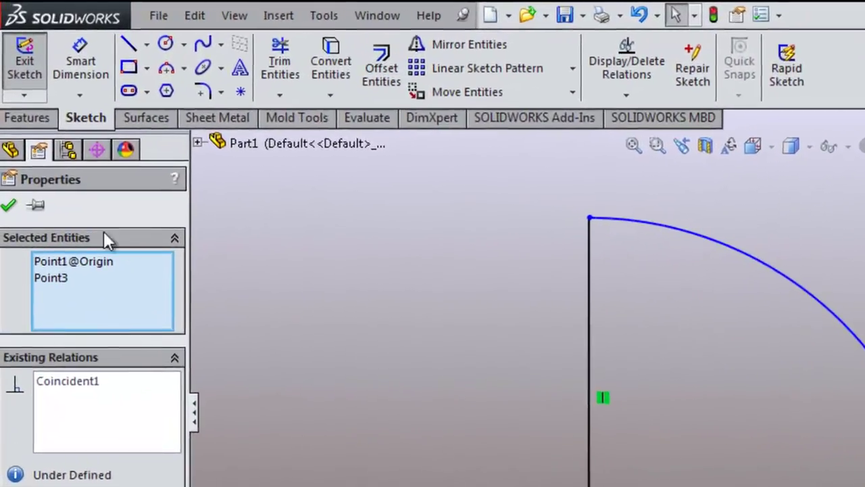
{"action": "left_click", "coordinate": [6, 163]}
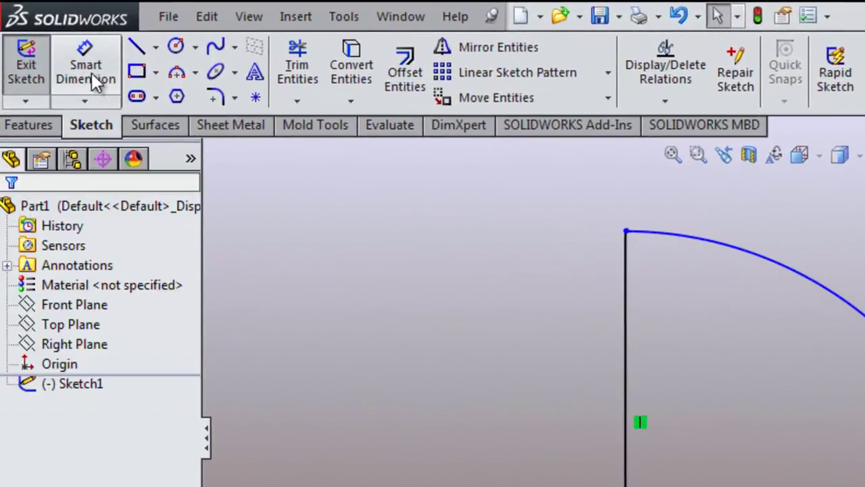
Dimension the arc's radius with Smart Dimension and set it to 21.35 mm.
{"action": "left_click", "coordinate": [91, 73]}
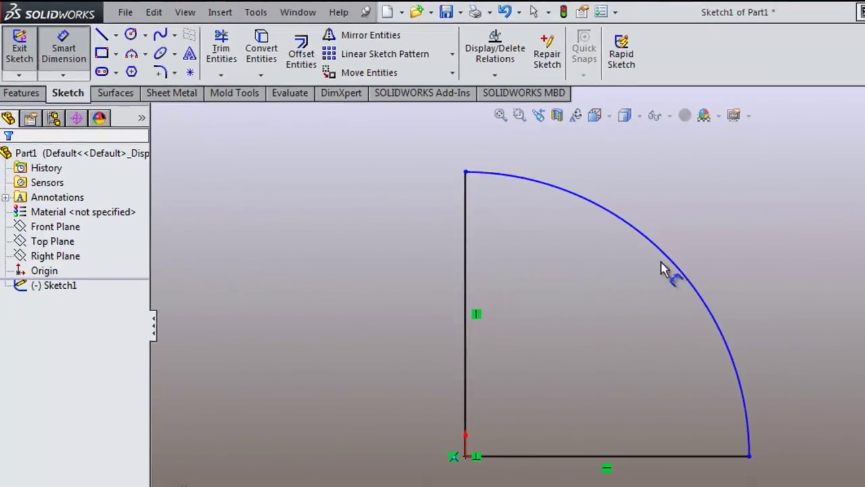
{"action": "left_click", "coordinate": [668, 264]}
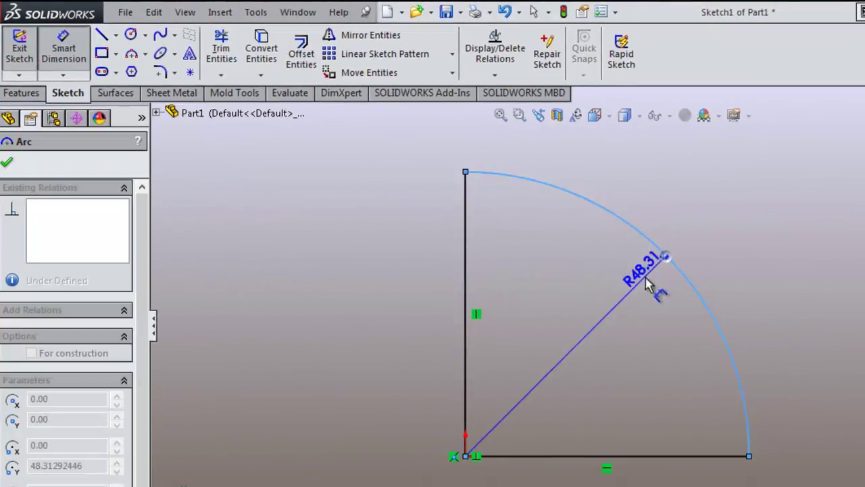
{"action": "left_click", "coordinate": [581, 355]}
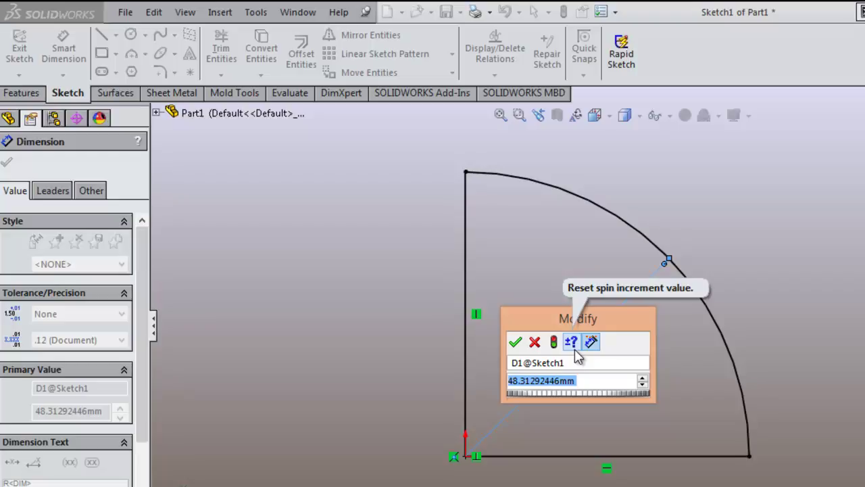
{"action": "type", "text": "21.35"}
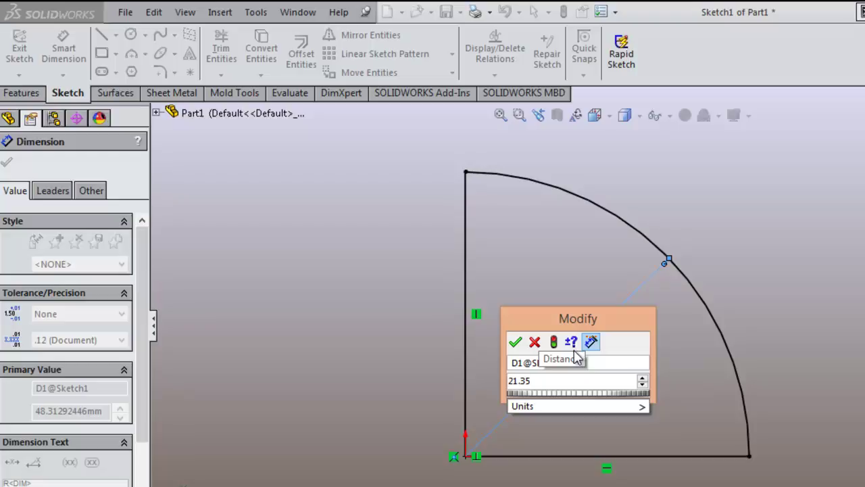
{"action": "left_click", "coordinate": [515, 343]}
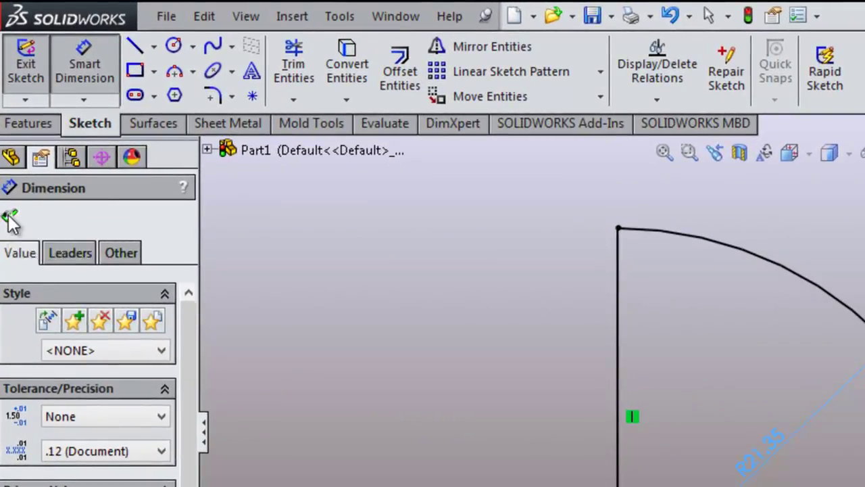
{"action": "left_click", "coordinate": [6, 162]}
Revolve the quarter-circle profile 360 degrees about its vertical line into a solid hemisphere.
{"action": "left_click", "coordinate": [29, 125]}
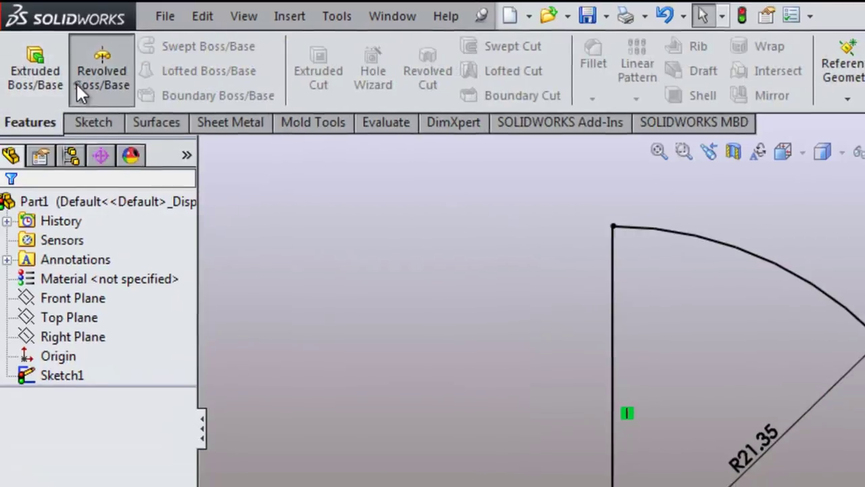
{"action": "left_click", "coordinate": [76, 83]}
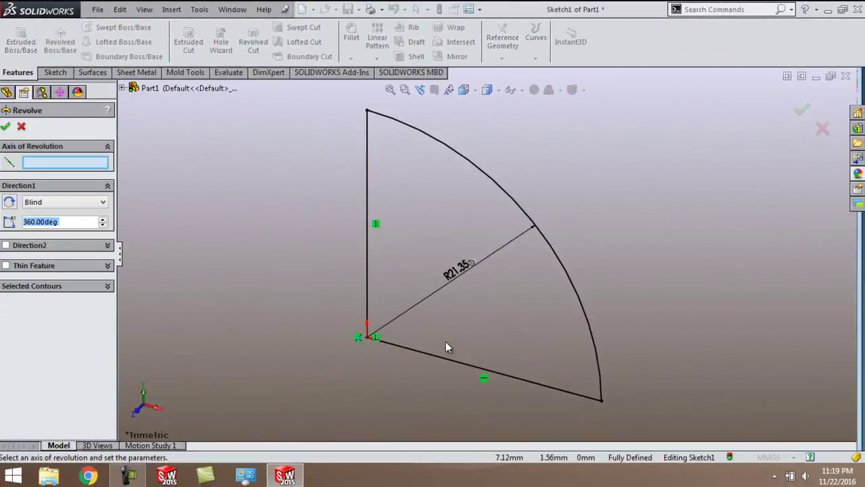
{"action": "scroll", "coordinate": [445, 341], "scroll_direction": "down", "scroll_amount": 1}
{"action": "scroll", "coordinate": [569, 368], "scroll_direction": "up", "scroll_amount": 4}
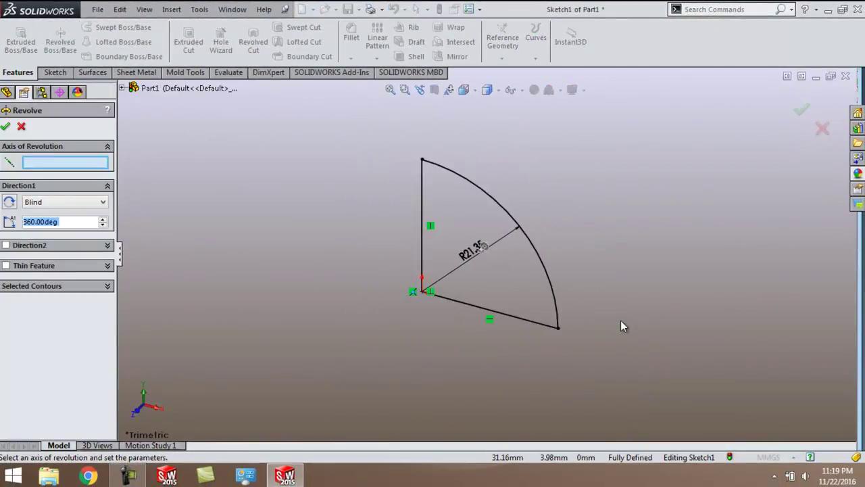
{"action": "scroll", "coordinate": [620, 319], "scroll_direction": "up", "scroll_amount": 1}
{"action": "scroll", "coordinate": [613, 313], "scroll_direction": "down", "scroll_amount": 2}
{"action": "scroll", "coordinate": [613, 312], "scroll_direction": "up", "scroll_amount": 1}
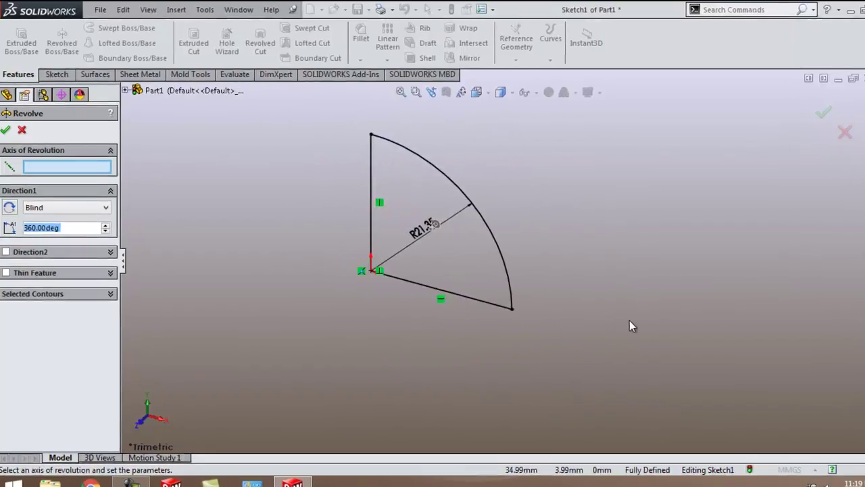
{"action": "left_click", "coordinate": [370, 205]}
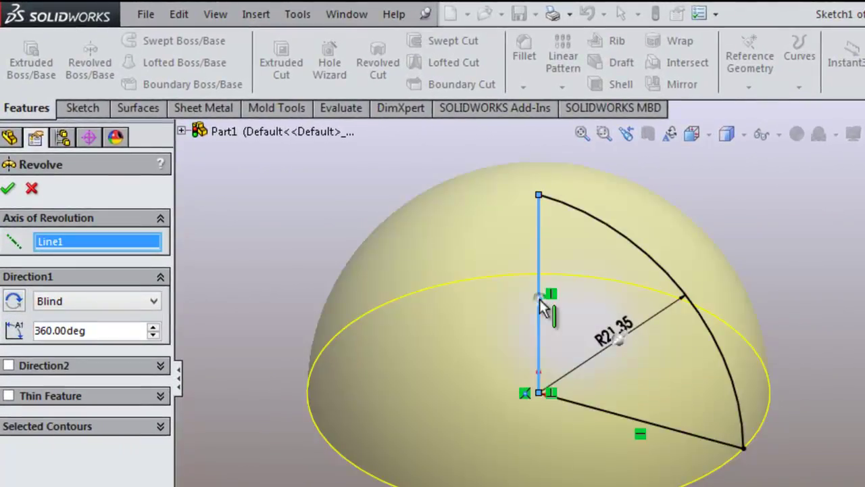
{"action": "scroll", "coordinate": [539, 299], "scroll_direction": "up", "scroll_amount": 1}
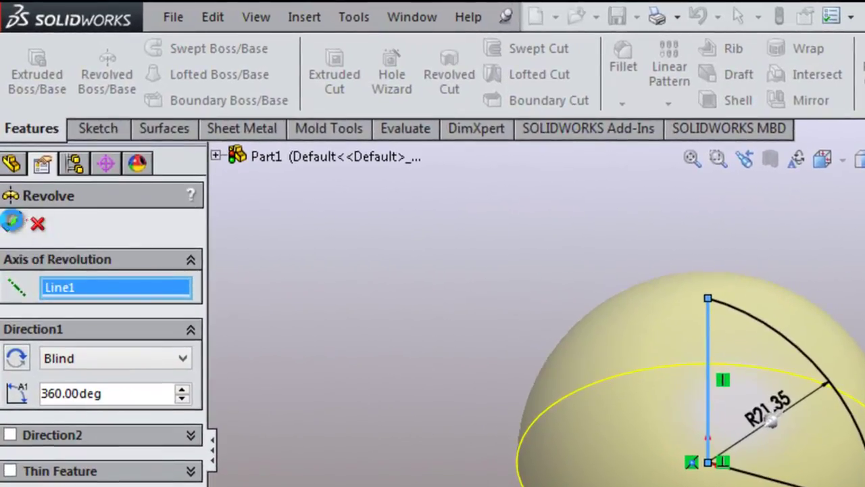
{"action": "left_click", "coordinate": [12, 222]}
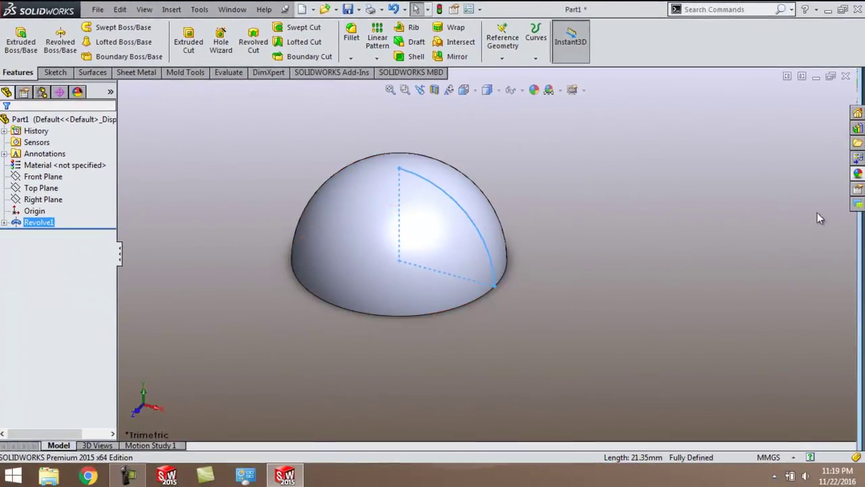
Apply the polished brass appearance from the metal appearances to the hemisphere.
{"action": "left_click", "coordinate": [856, 173]}
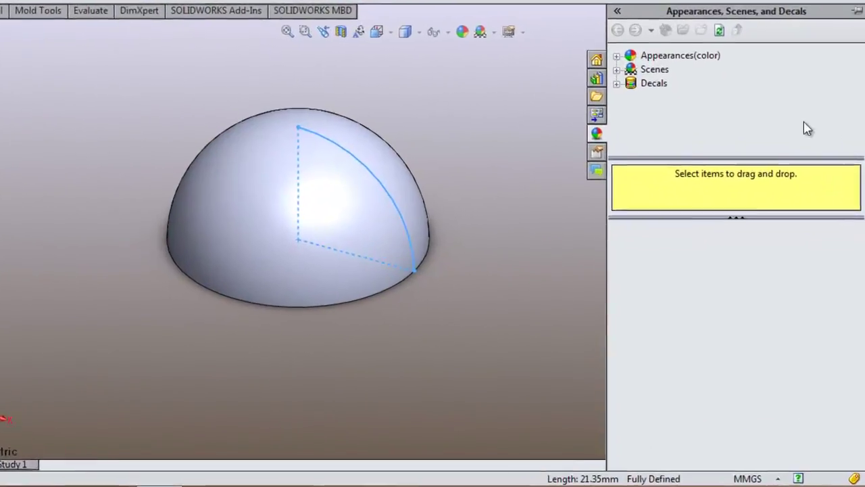
{"action": "left_click", "coordinate": [591, 22]}
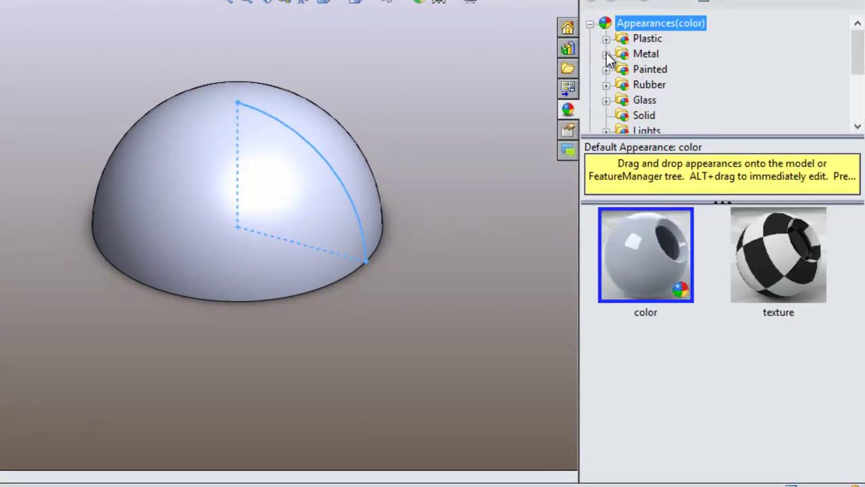
{"action": "left_click", "coordinate": [606, 54]}
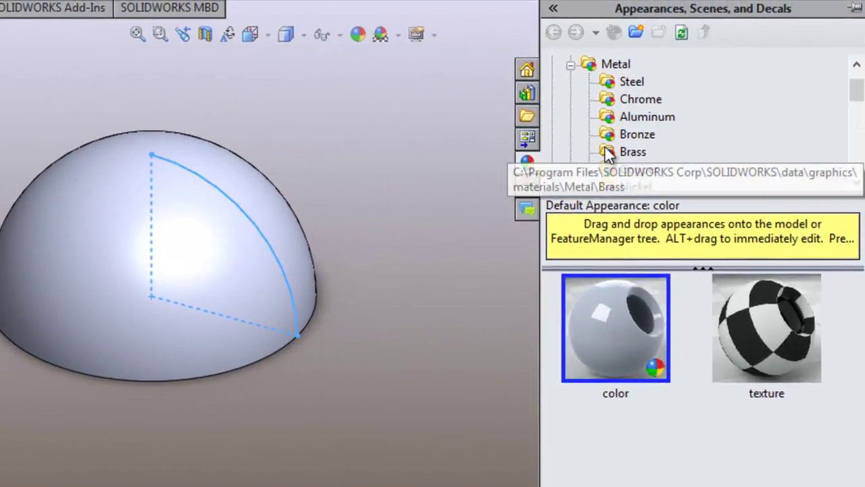
{"action": "left_click", "coordinate": [606, 150]}
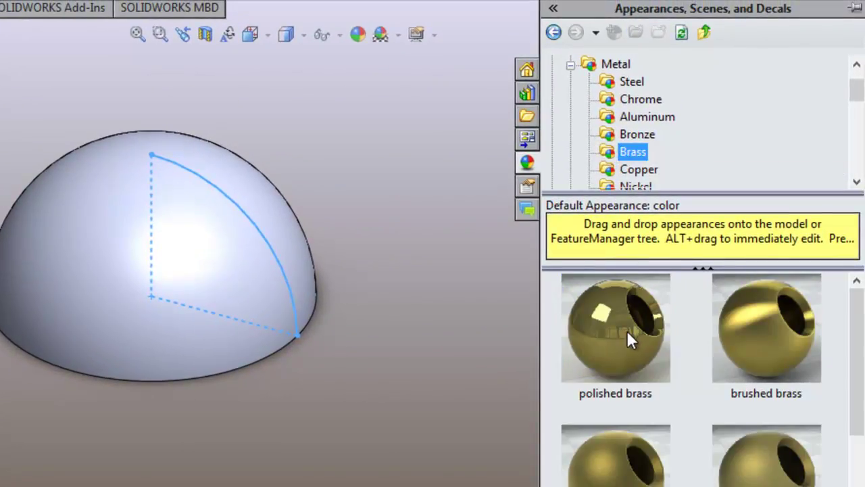
{"action": "left_click_drag", "start_coordinate": [626, 330], "coordinate": [163, 260]}
{"action": "left_click", "coordinate": [141, 256]}
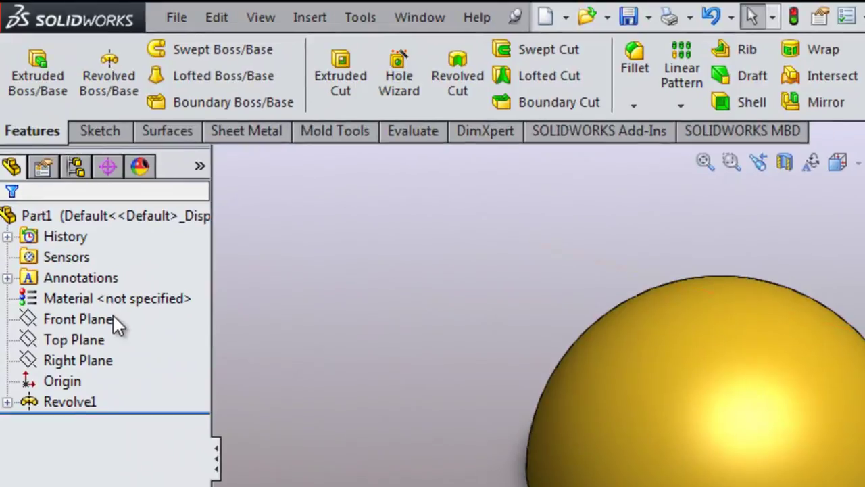
Orient the view normal to the Front Plane and start a new sketch on that plane.
{"action": "left_click", "coordinate": [77, 229]}
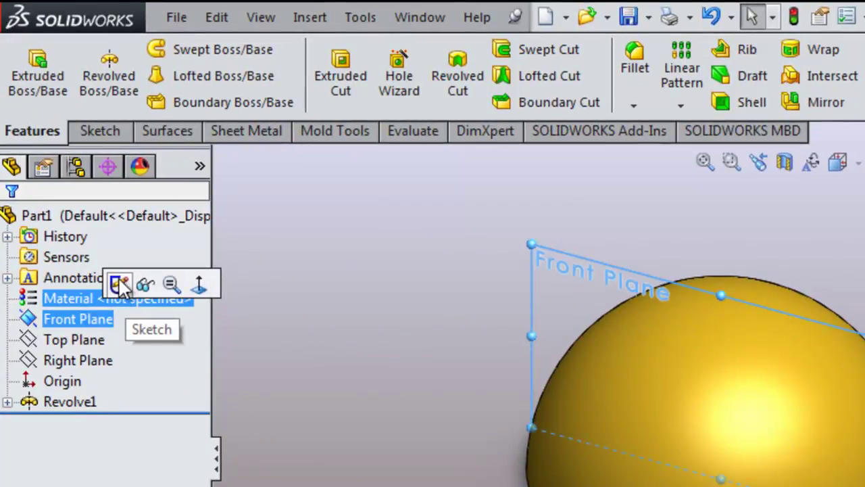
{"action": "left_click", "coordinate": [200, 284]}
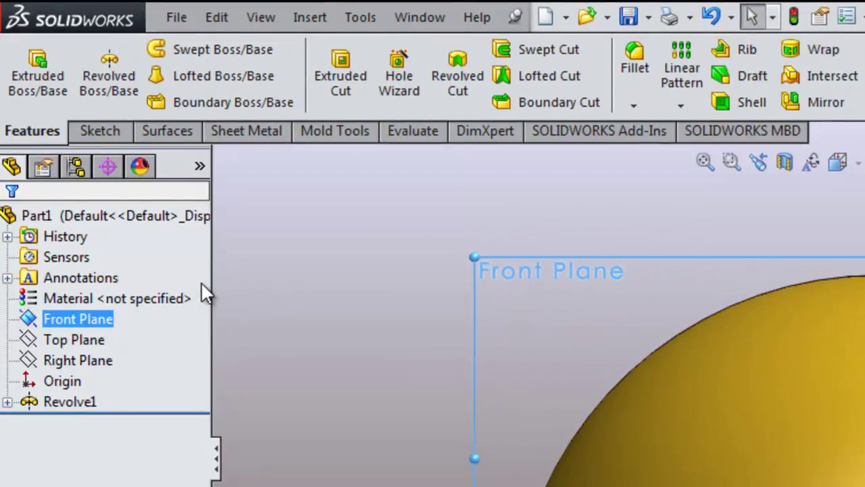
{"action": "left_click", "coordinate": [224, 300]}
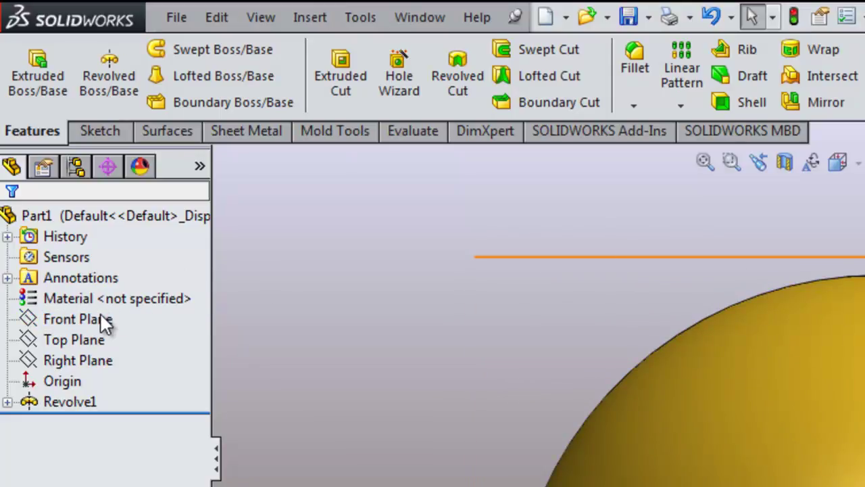
{"action": "left_click", "coordinate": [105, 322]}
{"action": "left_click", "coordinate": [117, 284]}
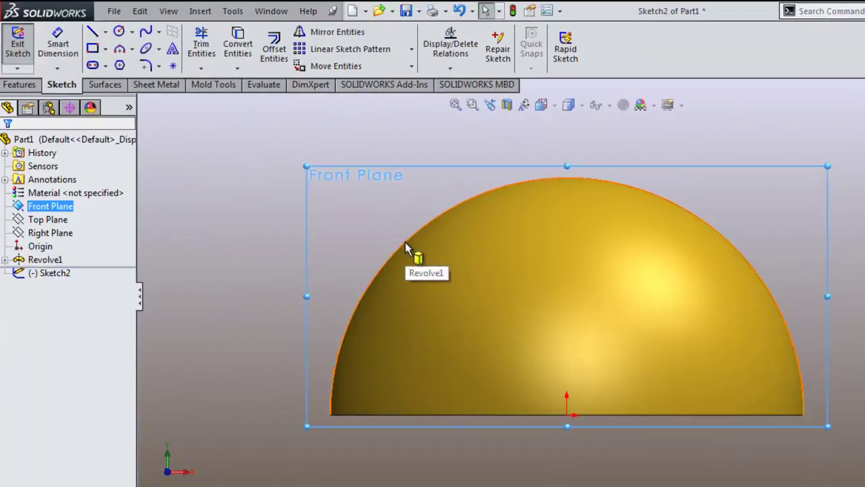
Convert the hemisphere's outline edge into the sketch and draw a vertical centerline from the origin to the midpoint of that arc.
{"action": "left_click", "coordinate": [404, 242]}
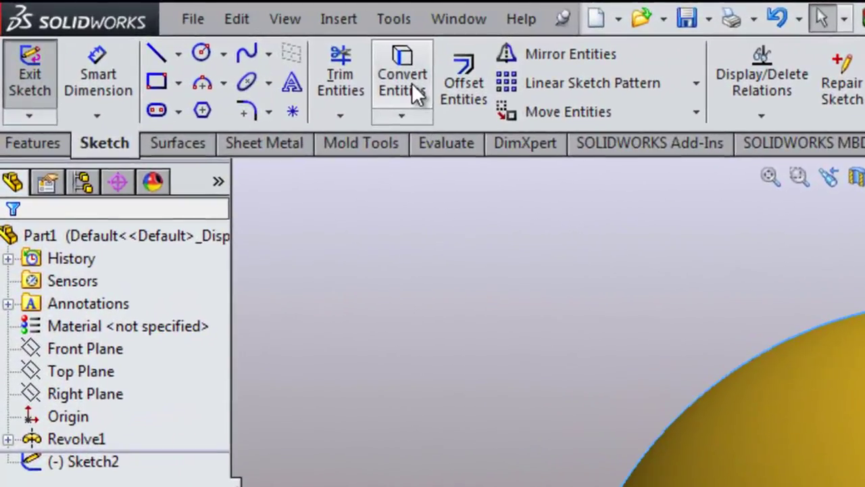
{"action": "left_click", "coordinate": [413, 86]}
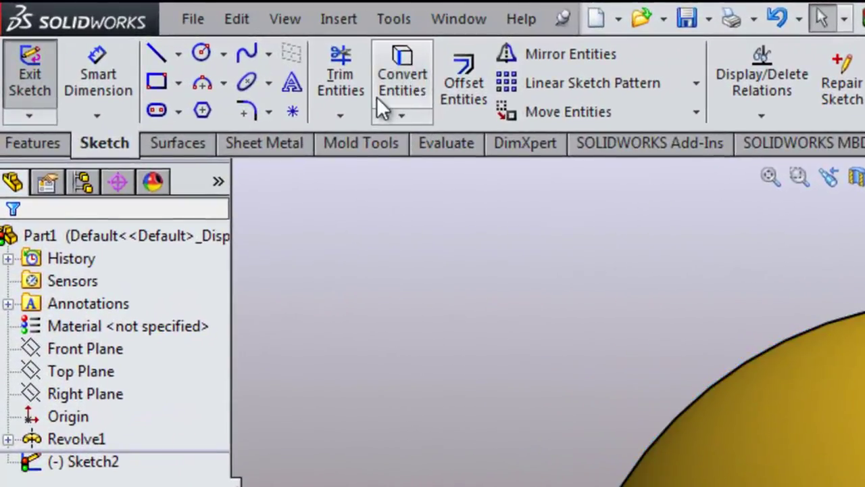
{"action": "left_click", "coordinate": [179, 54]}
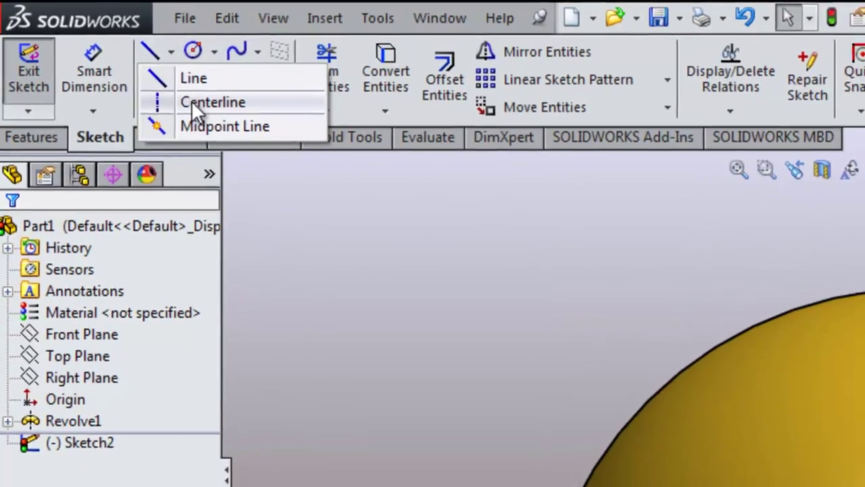
{"action": "left_click", "coordinate": [201, 106]}
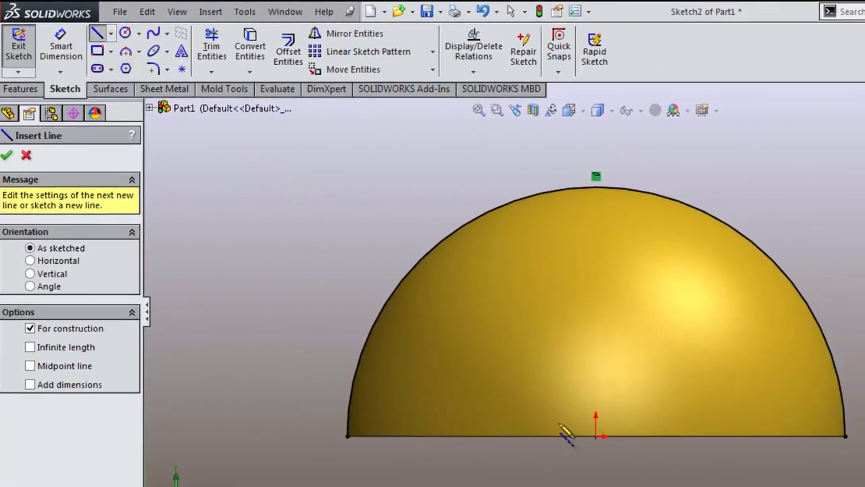
{"action": "left_click", "coordinate": [596, 436]}
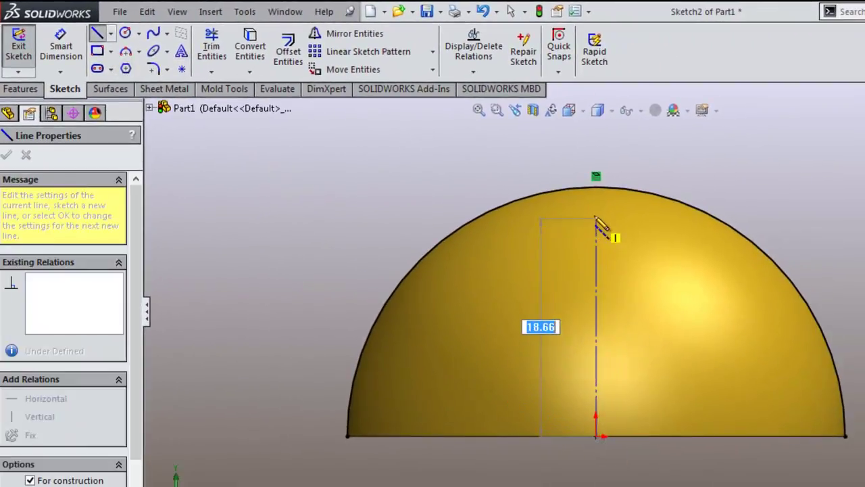
{"action": "left_click", "coordinate": [595, 184]}
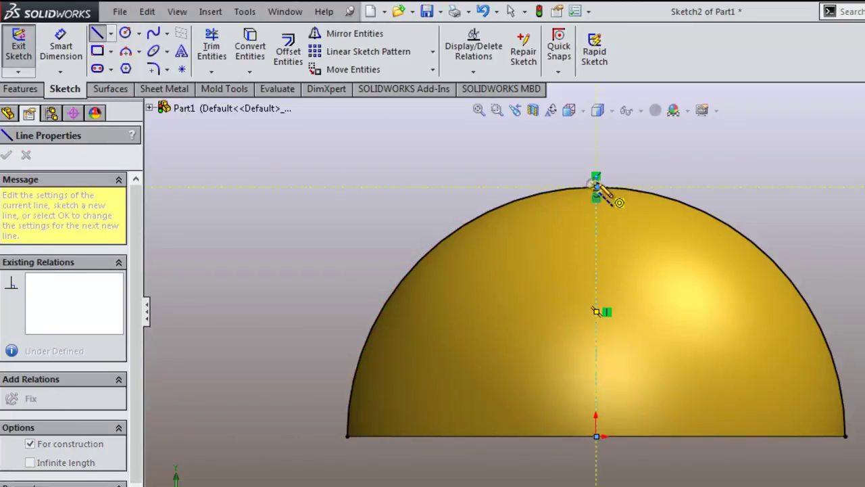
{"action": "right_click", "coordinate": [593, 148]}
{"action": "left_click", "coordinate": [603, 151]}
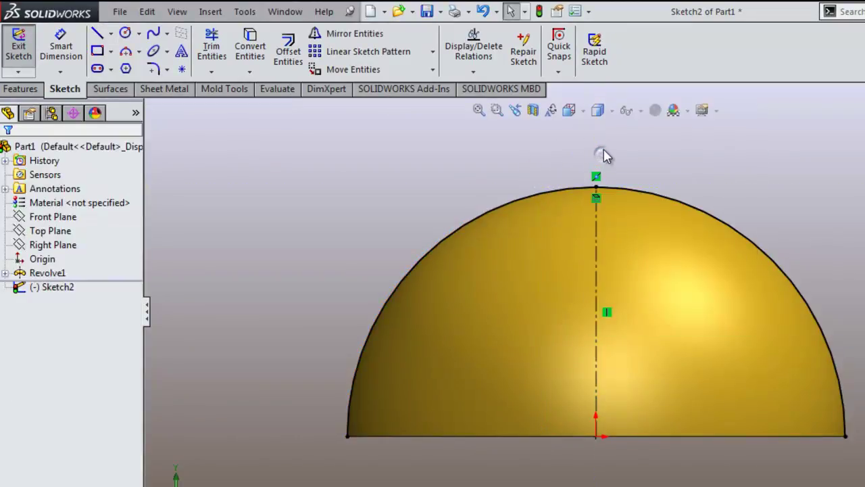
Change the converted outline arc to construction geometry.
{"action": "left_click", "coordinate": [572, 190]}
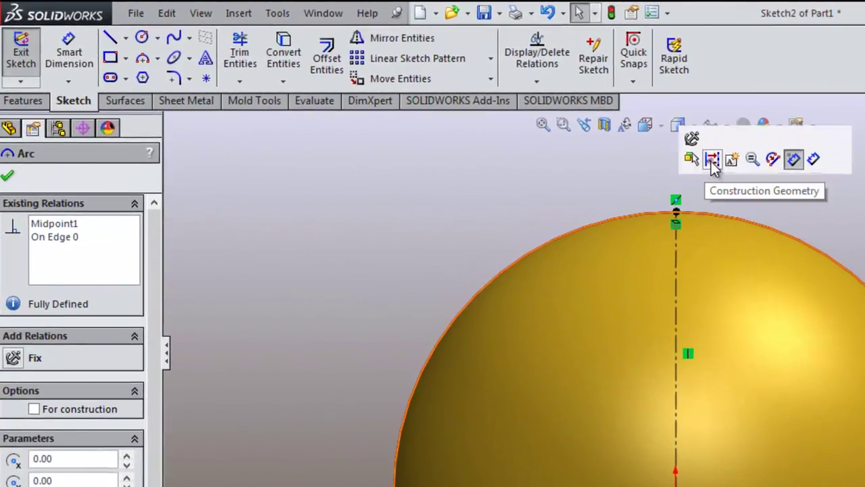
{"action": "left_click", "coordinate": [713, 160]}
Sketch a downward-bulging 3-point arc from the outline about 3.2 mm left of the centerline to the centerline about 1.6 mm below the top.
{"action": "scroll", "coordinate": [706, 226], "scroll_direction": "down", "scroll_amount": 3}
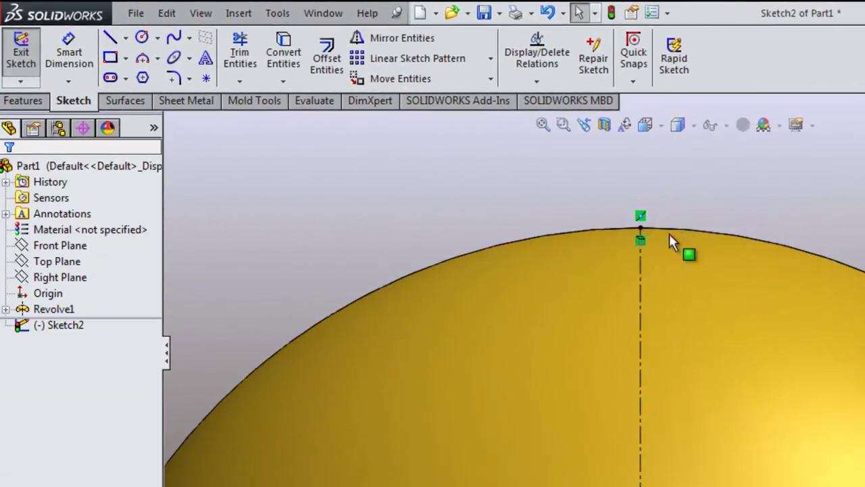
{"action": "scroll", "coordinate": [617, 255], "scroll_direction": "down", "scroll_amount": 2}
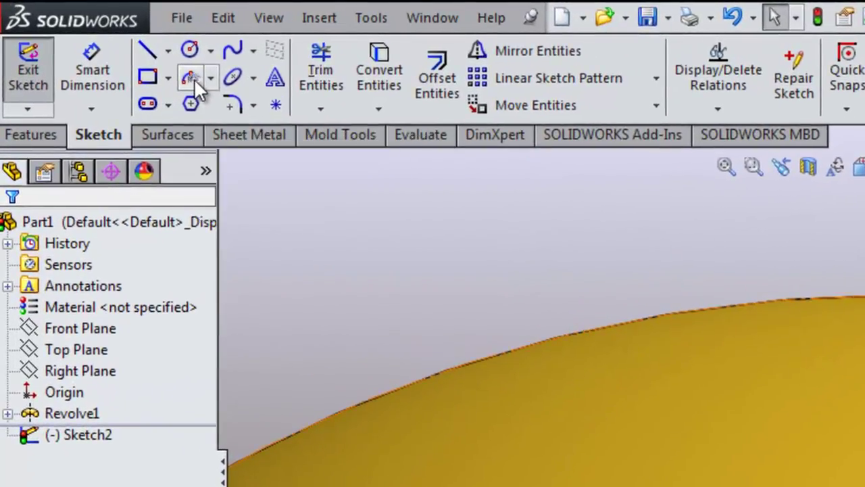
{"action": "left_click", "coordinate": [142, 58]}
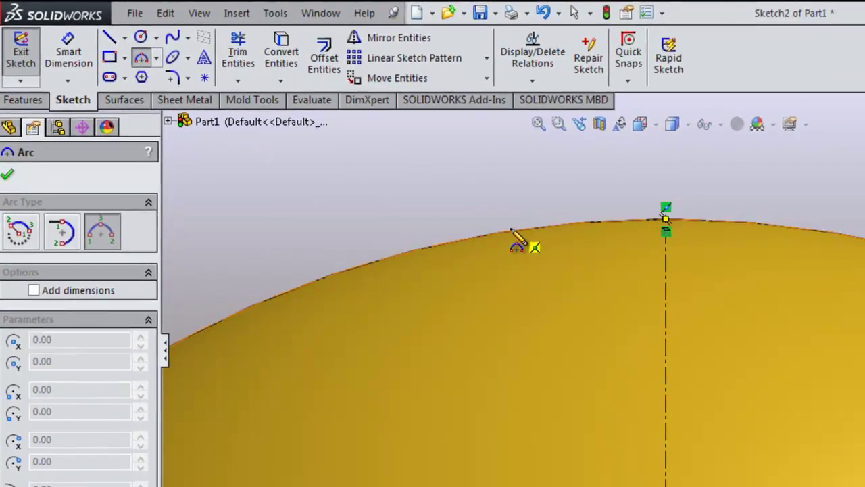
{"action": "left_click", "coordinate": [510, 229]}
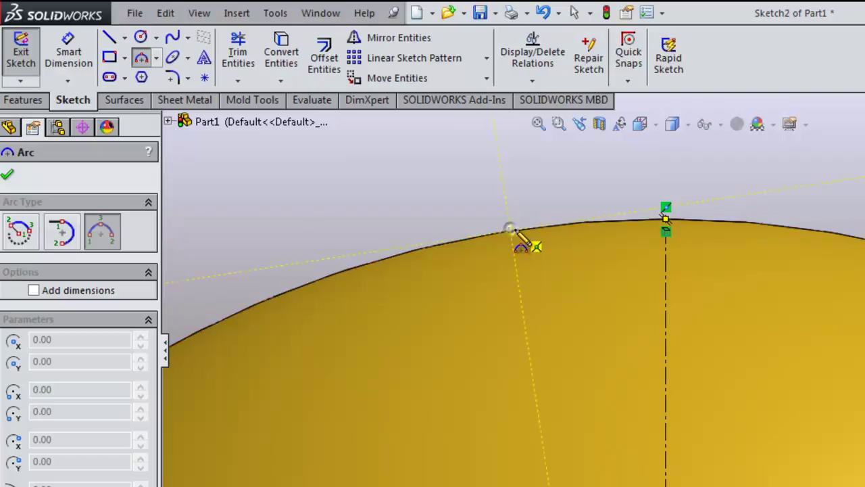
{"action": "left_click", "coordinate": [666, 295]}
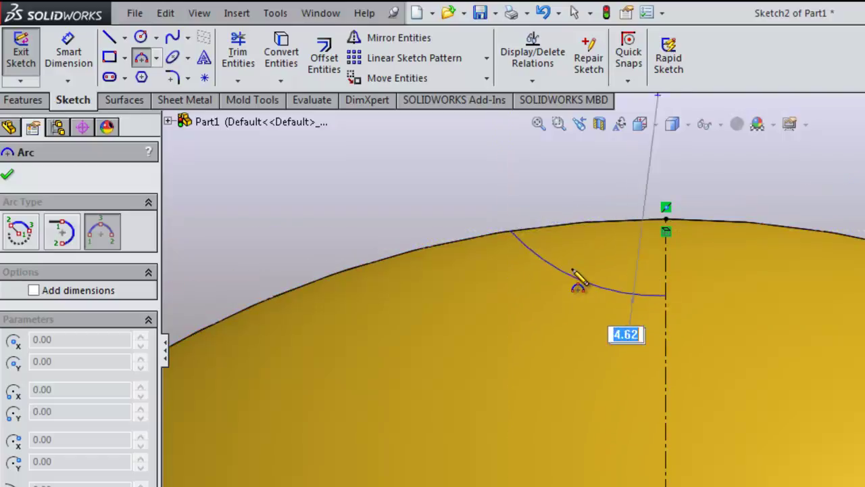
{"action": "left_click", "coordinate": [557, 275]}
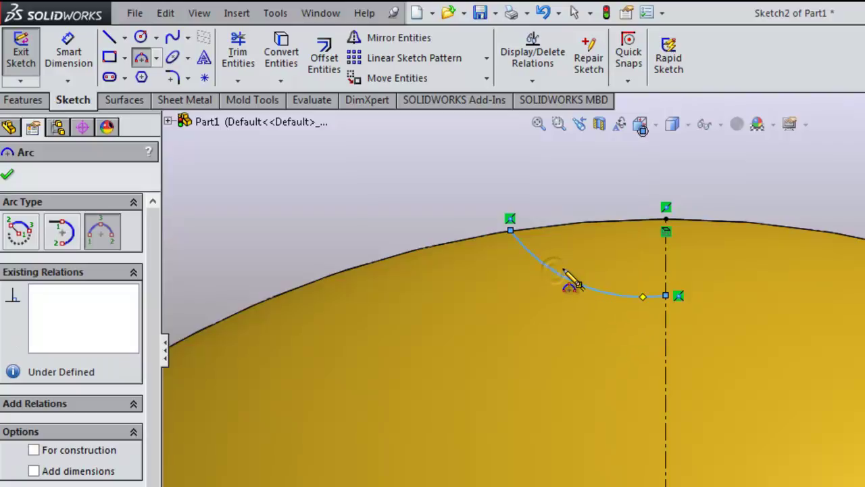
{"action": "right_click", "coordinate": [566, 273]}
{"action": "left_click", "coordinate": [580, 284]}
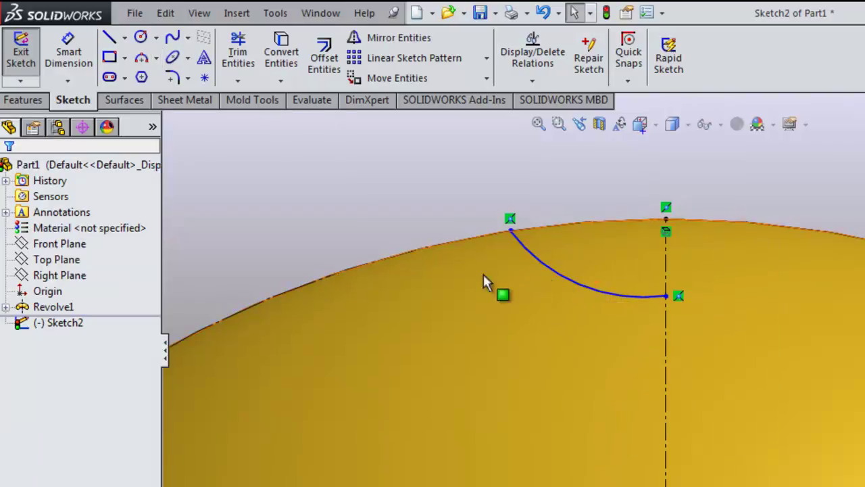
Dimension the horizontal distance between the small arc's outer endpoint and the top of the centerline, and set it to 2.25 mm.
{"action": "left_click", "coordinate": [68, 54]}
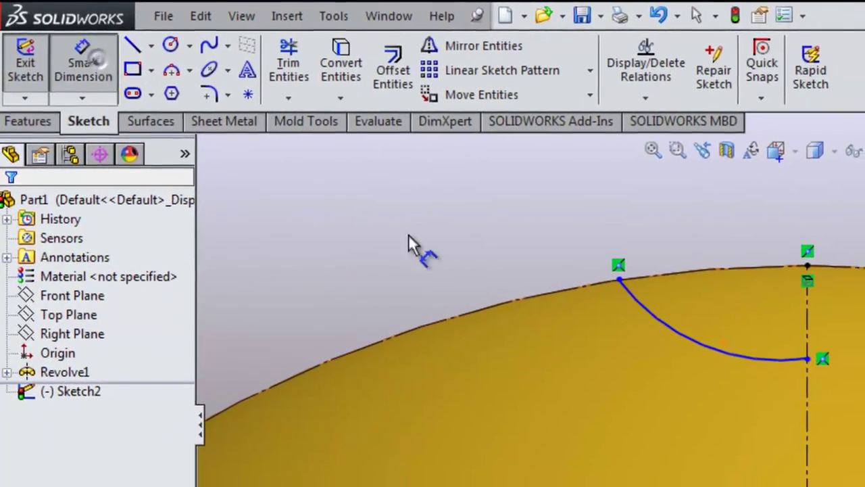
{"action": "left_click", "coordinate": [619, 278]}
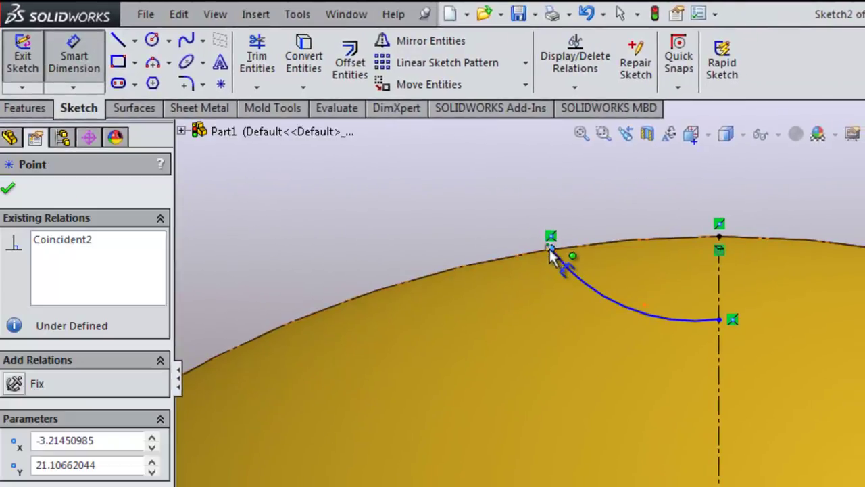
{"action": "left_click", "coordinate": [719, 238]}
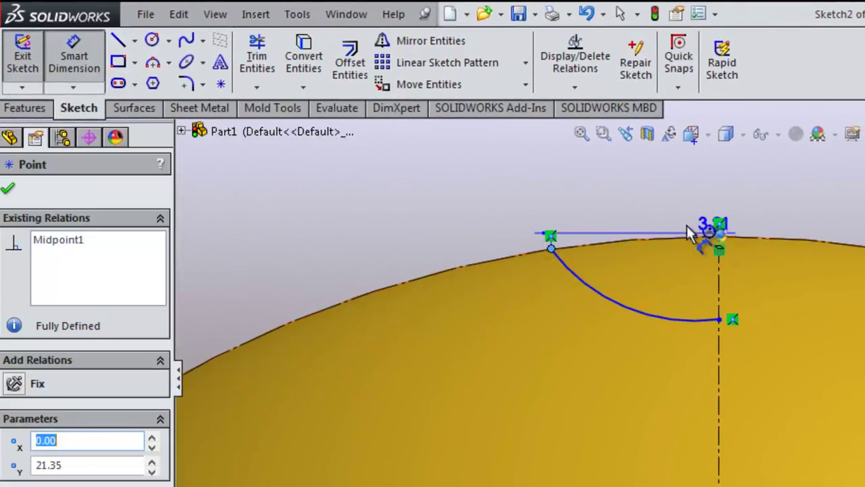
{"action": "left_click", "coordinate": [644, 211]}
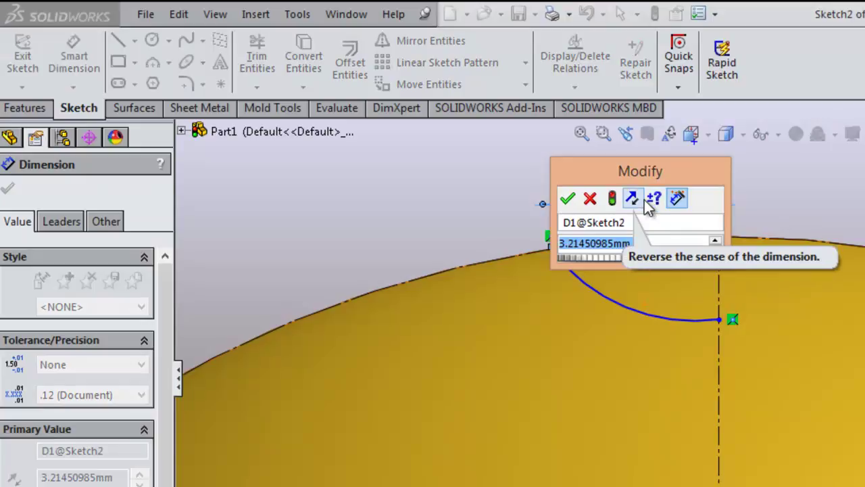
{"action": "type", "text": "2.25"}
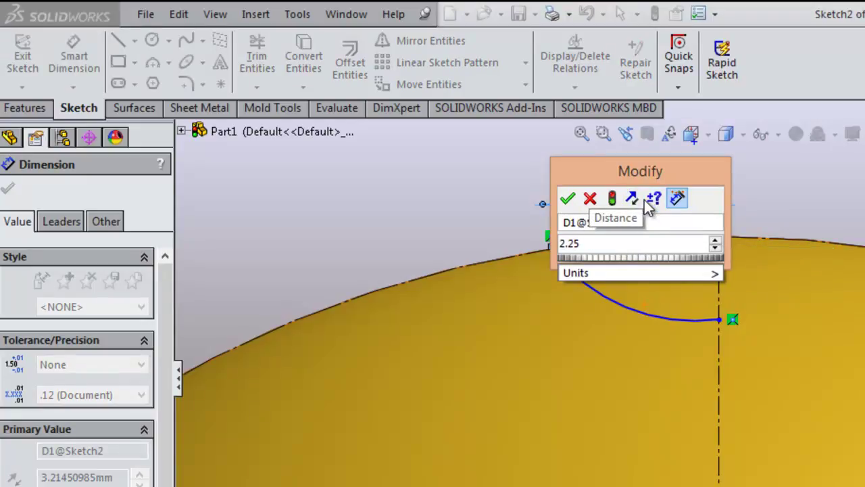
{"action": "left_click", "coordinate": [567, 198]}
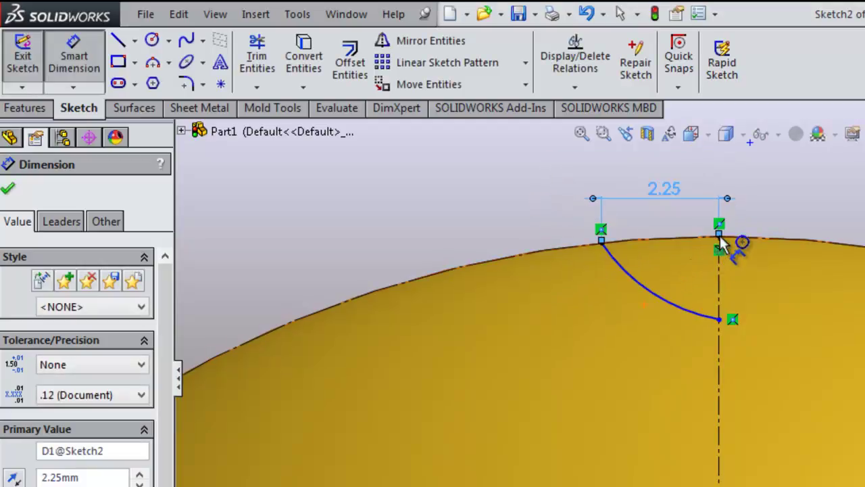
{"action": "key", "text": "Escape"}
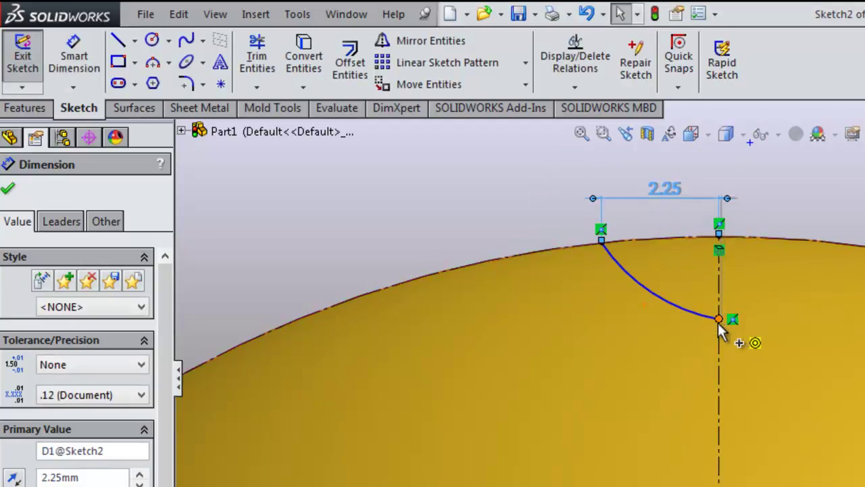
{"action": "left_click", "coordinate": [718, 325]}
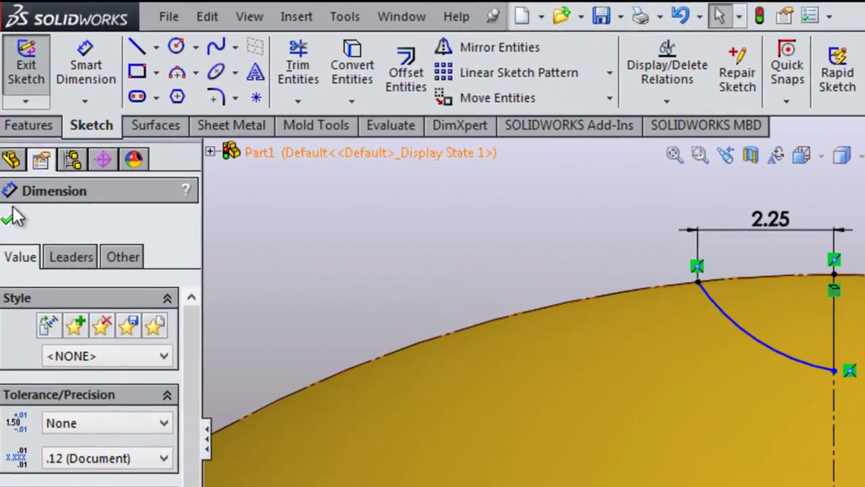
{"action": "left_click", "coordinate": [8, 199]}
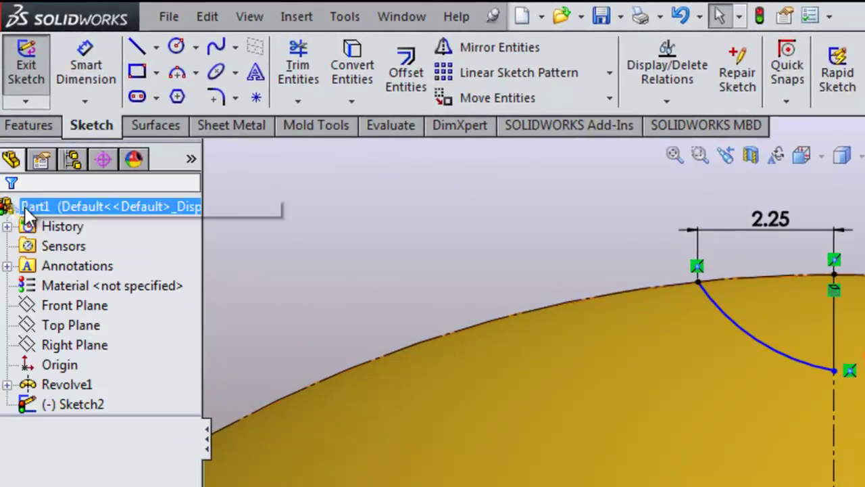
Dimension the vertical depth from the centerline's top point to the small arc's lower endpoint, and set it to 1 mm.
{"action": "left_click", "coordinate": [91, 61]}
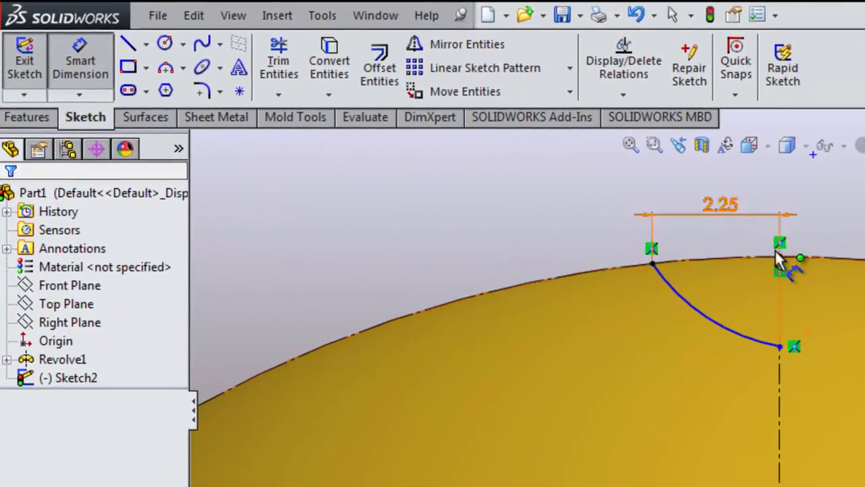
{"action": "left_click", "coordinate": [779, 258]}
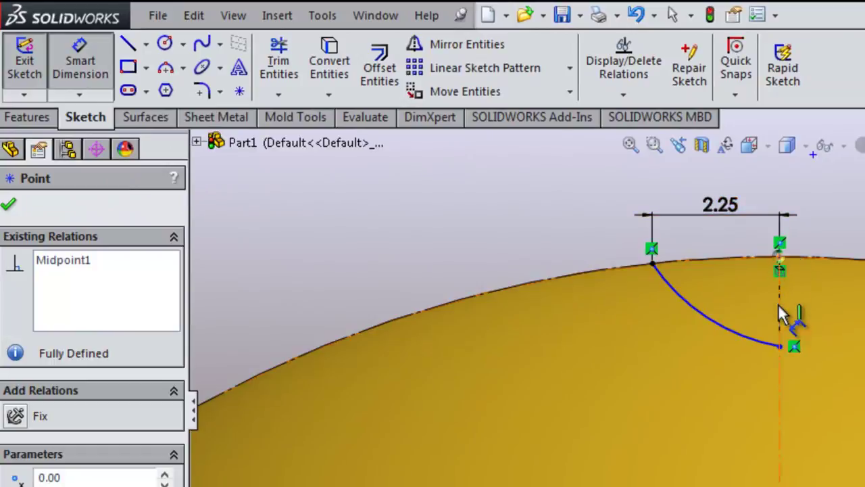
{"action": "left_click", "coordinate": [779, 346]}
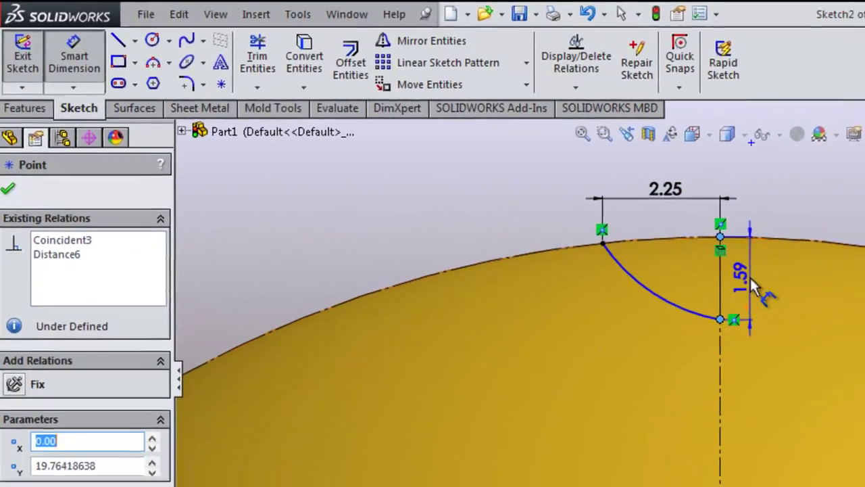
{"action": "left_click", "coordinate": [809, 304]}
{"action": "type", "text": "1"}
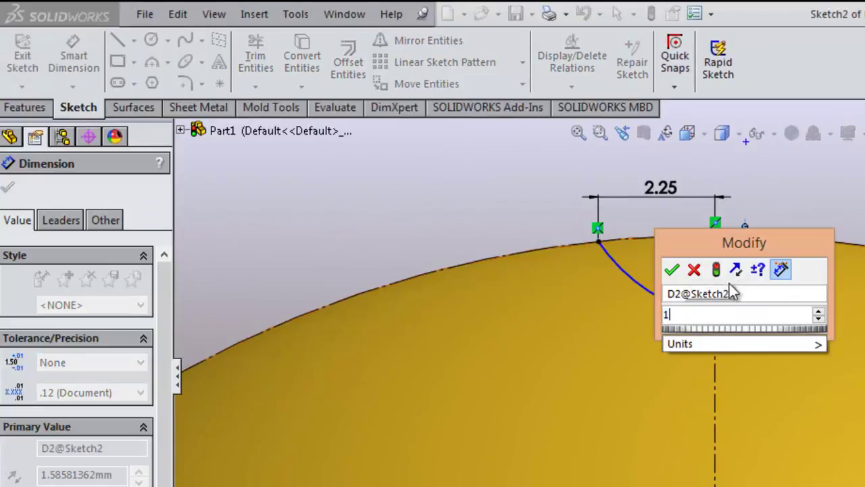
{"action": "left_click", "coordinate": [672, 269]}
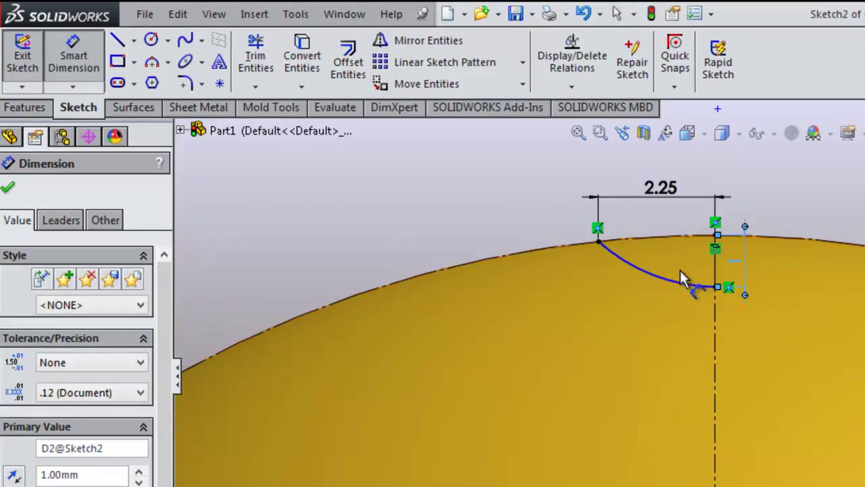
{"action": "scroll", "coordinate": [696, 251], "scroll_direction": "up", "scroll_amount": 2}
{"action": "scroll", "coordinate": [719, 332], "scroll_direction": "down", "scroll_amount": 5}
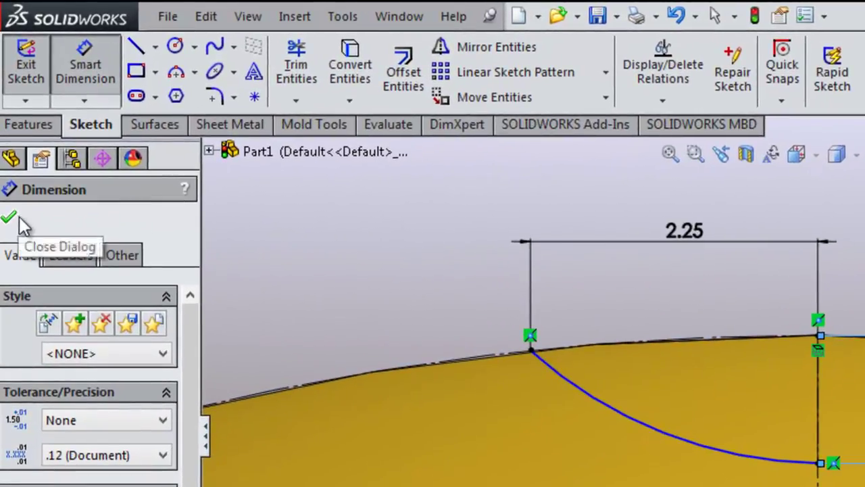
{"action": "left_click", "coordinate": [8, 187]}
Draw a short horizontal centerline to the right from the small arc's lower endpoint.
{"action": "left_click", "coordinate": [155, 46]}
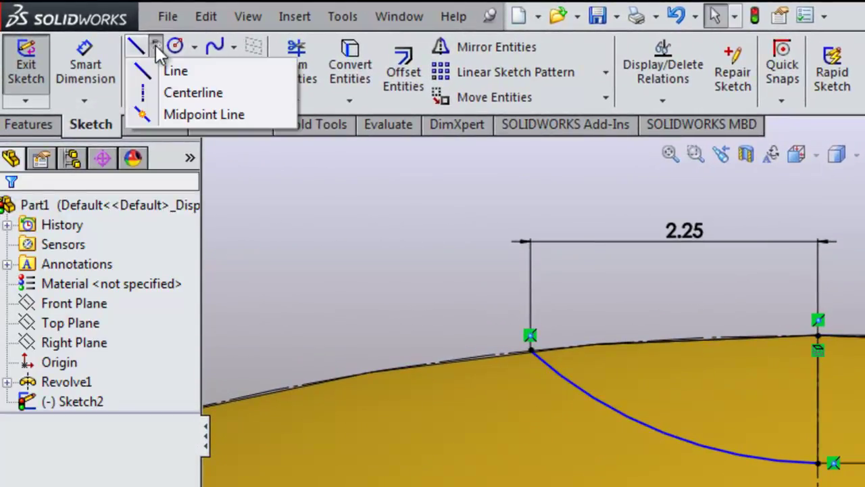
{"action": "left_click", "coordinate": [172, 91]}
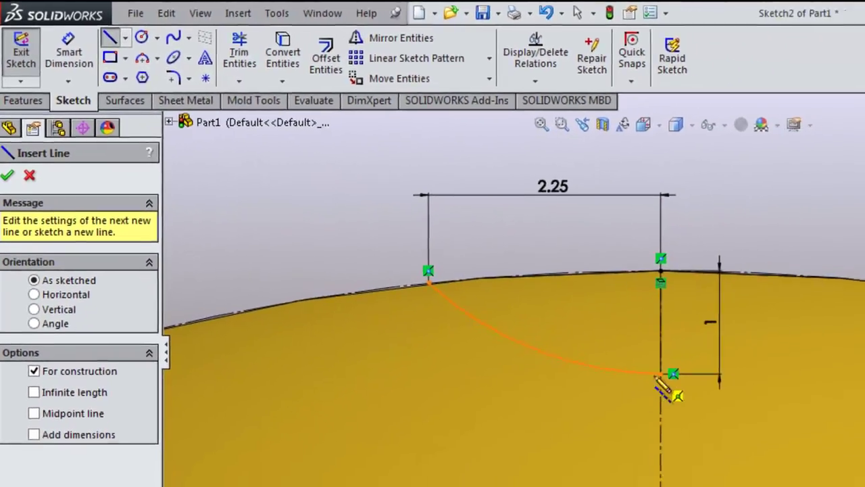
{"action": "left_click", "coordinate": [635, 360]}
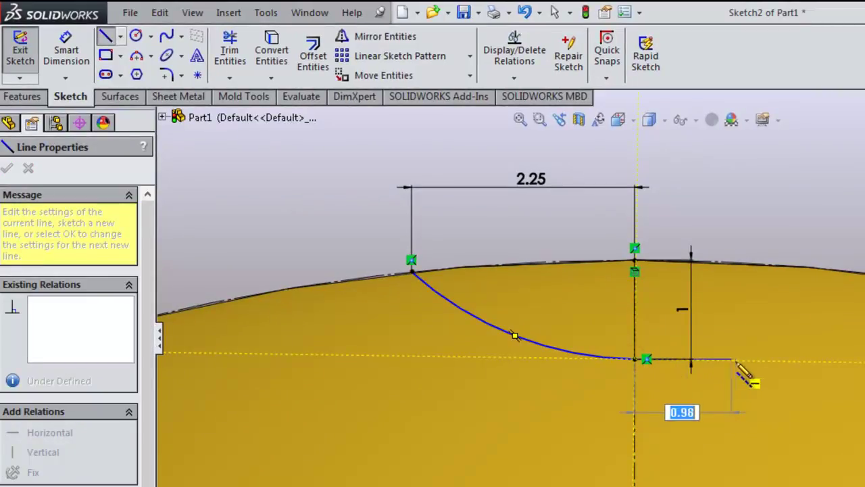
{"action": "left_click", "coordinate": [763, 360]}
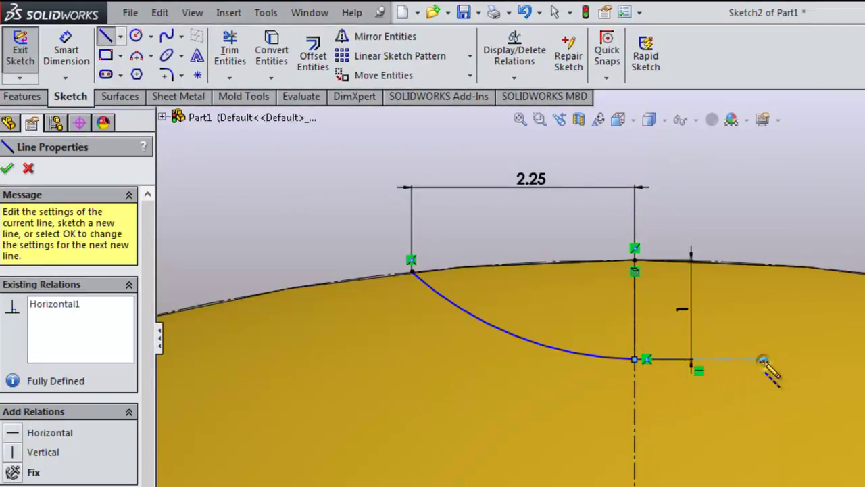
{"action": "right_click", "coordinate": [764, 361]}
{"action": "left_click", "coordinate": [804, 375]}
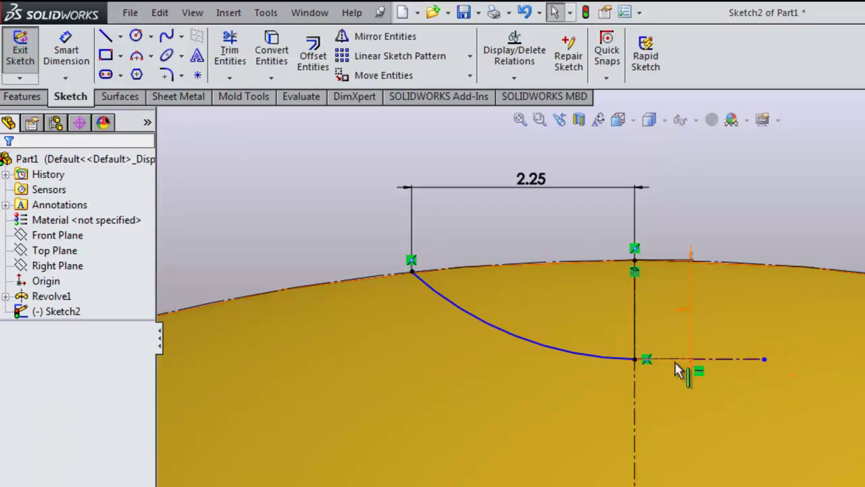
Add a Tangent relation between the small recess arc and the short horizontal centerline at its lower endpoint.
{"action": "left_click", "coordinate": [540, 342]}
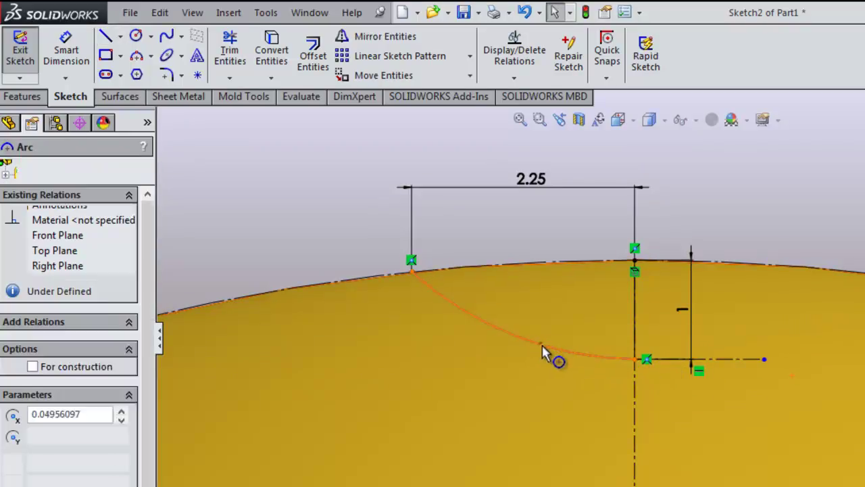
{"action": "left_click", "coordinate": [718, 359], "text": "ctrl"}
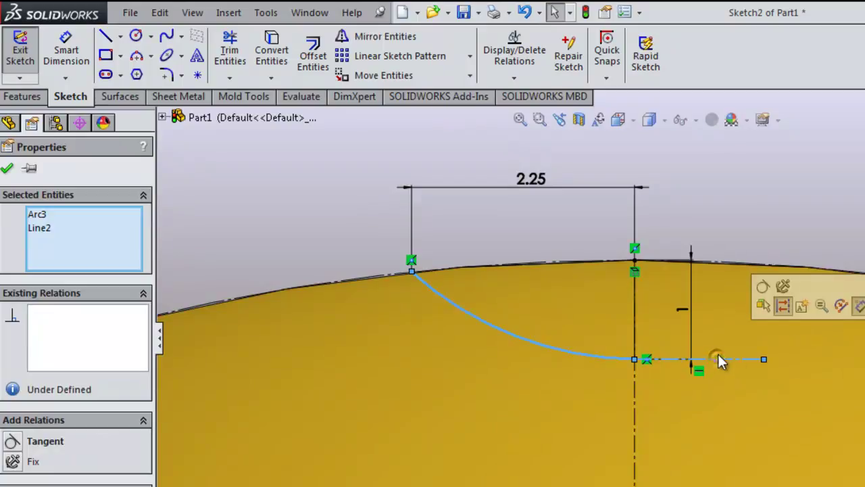
{"action": "left_click", "coordinate": [763, 288]}
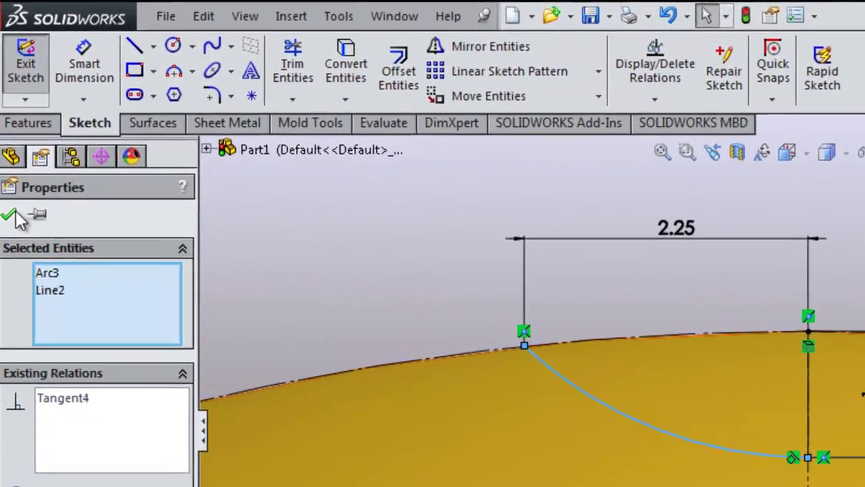
{"action": "left_click", "coordinate": [8, 168]}
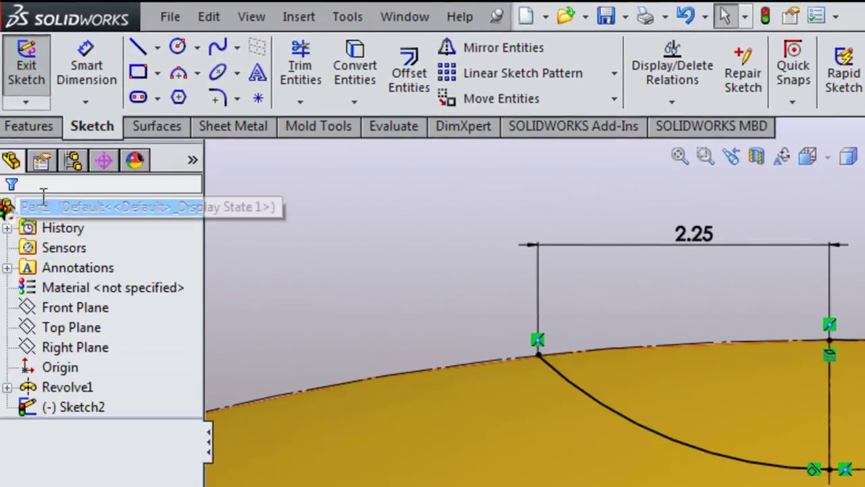
Draw a vertical line from the small arc's lower endpoint up to the top of the hemisphere outline.
{"action": "left_click", "coordinate": [138, 46]}
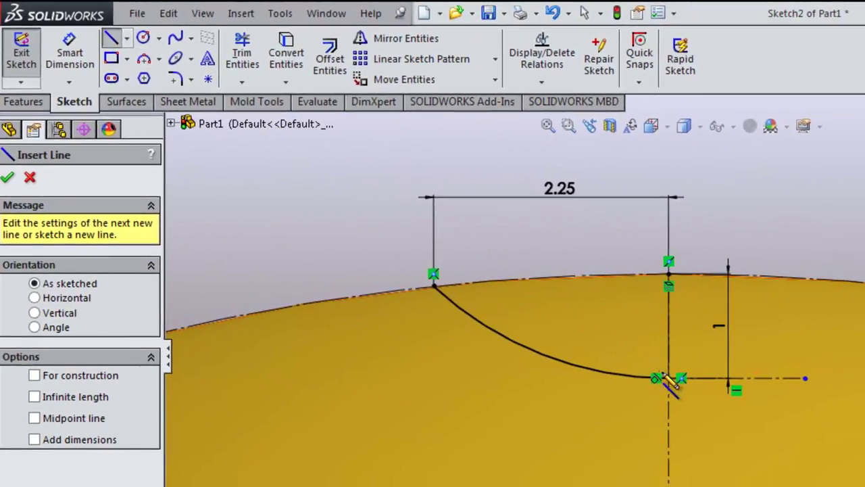
{"action": "left_click", "coordinate": [669, 378]}
{"action": "left_click", "coordinate": [669, 264]}
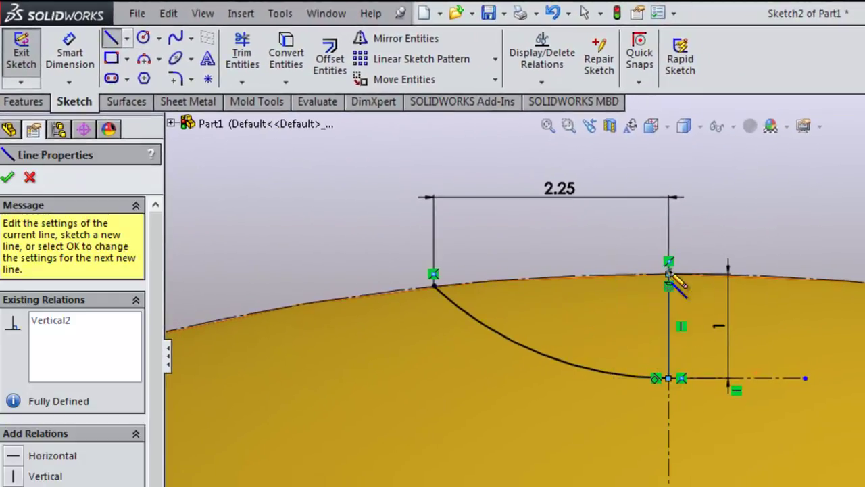
{"action": "right_click", "coordinate": [673, 273]}
{"action": "left_click", "coordinate": [685, 283]}
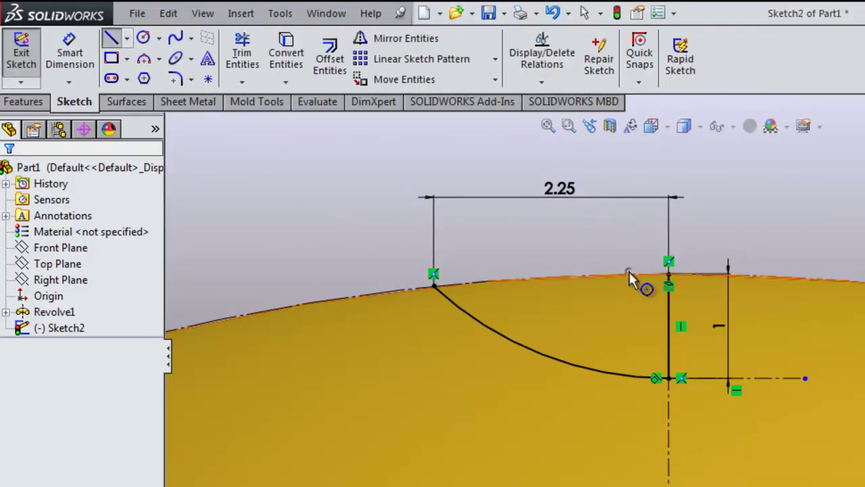
Change the construction outline arc to solid geometry and trim away its portions outside the recess profile on both sides.
{"action": "left_click", "coordinate": [634, 274]}
{"action": "left_click", "coordinate": [698, 216]}
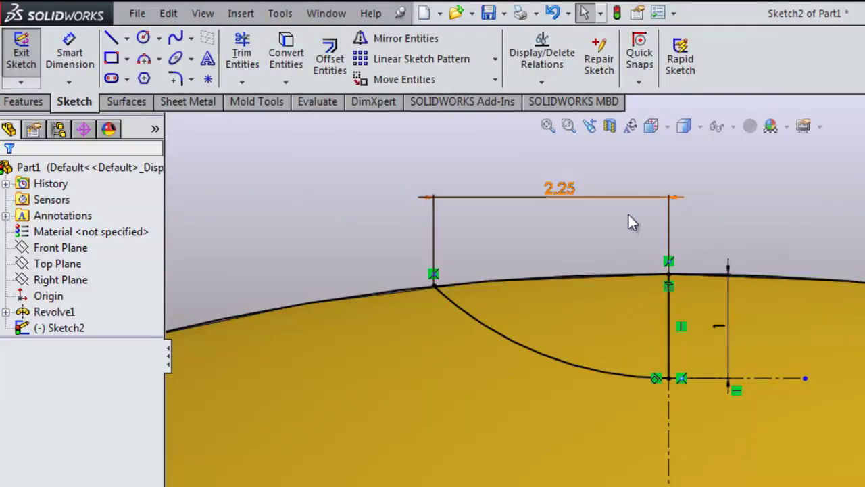
{"action": "left_click", "coordinate": [240, 70]}
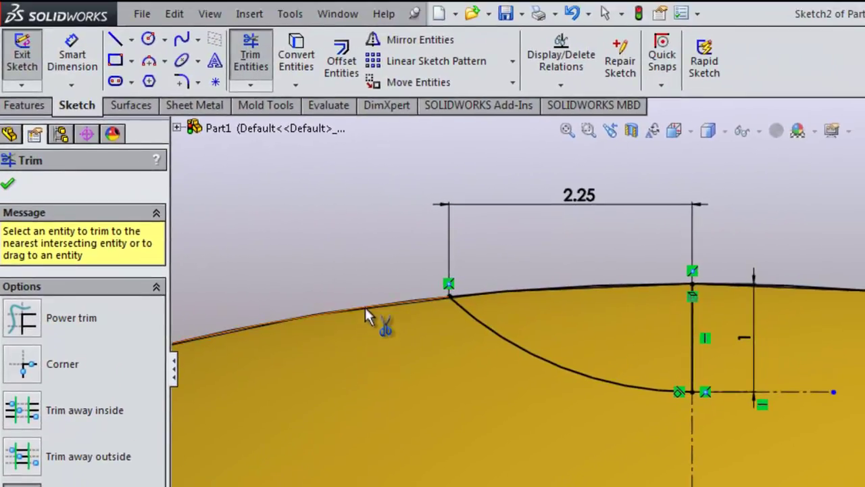
{"action": "left_click", "coordinate": [323, 310]}
{"action": "left_click", "coordinate": [645, 354]}
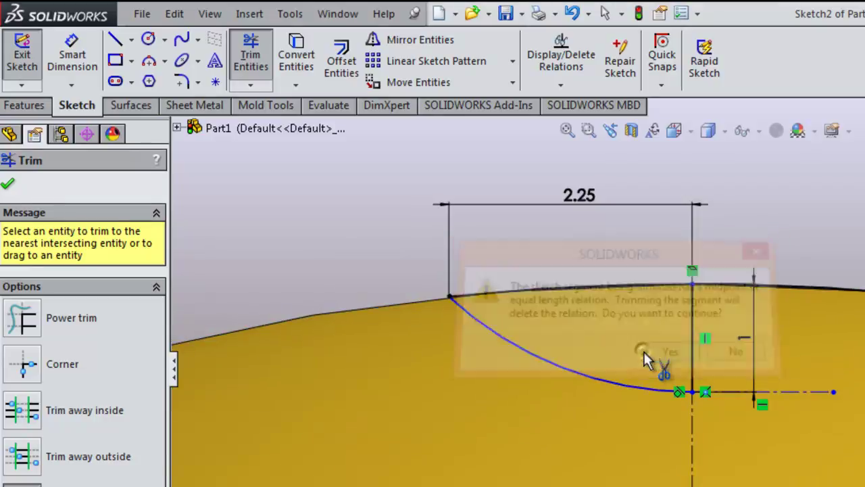
{"action": "left_click", "coordinate": [803, 283]}
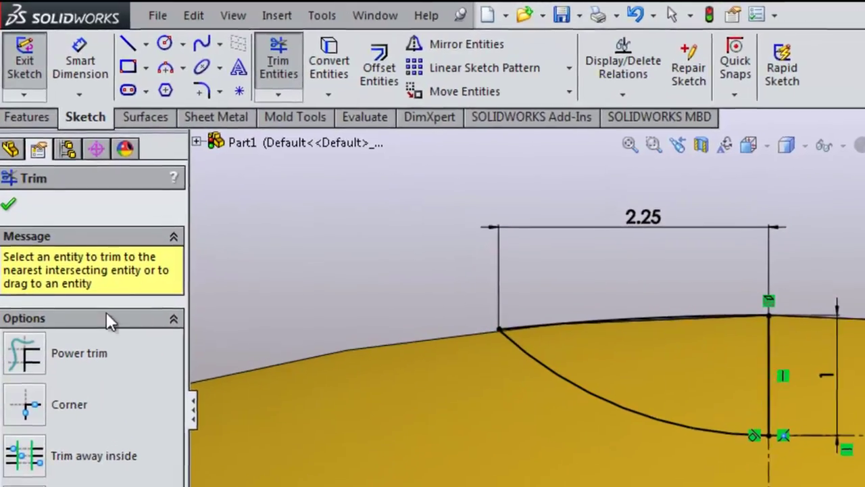
{"action": "left_click", "coordinate": [8, 204]}
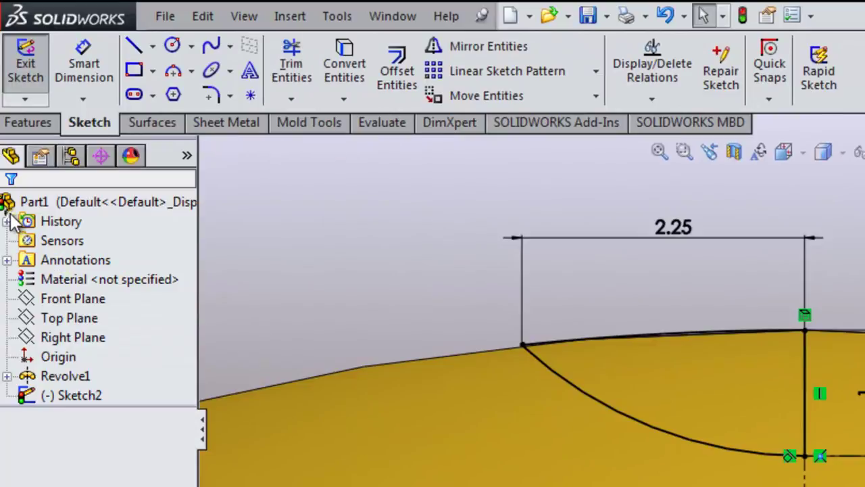
Create a 360-degree Revolved Cut of the closed recess region about the profile's vertical line.
{"action": "left_click", "coordinate": [27, 122]}
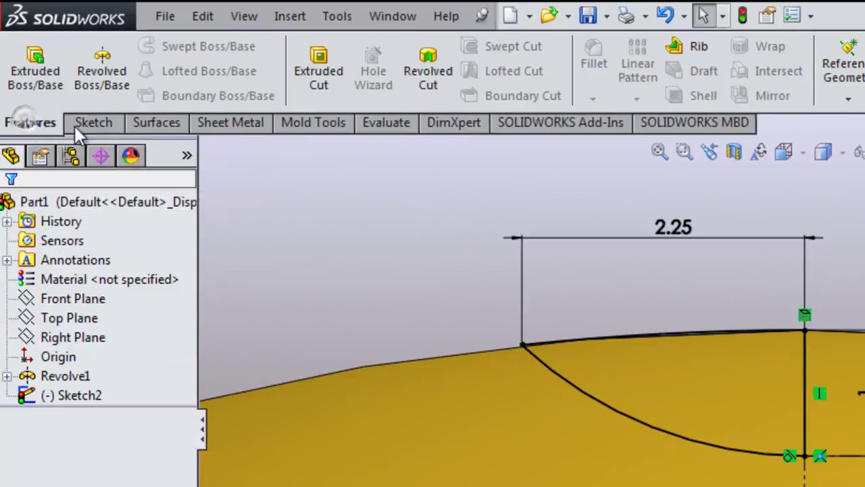
{"action": "left_click", "coordinate": [423, 81]}
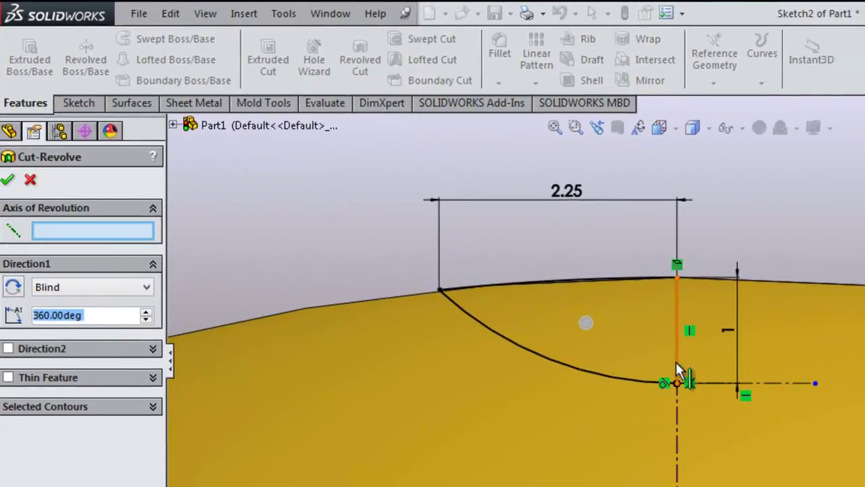
{"action": "left_click", "coordinate": [676, 360]}
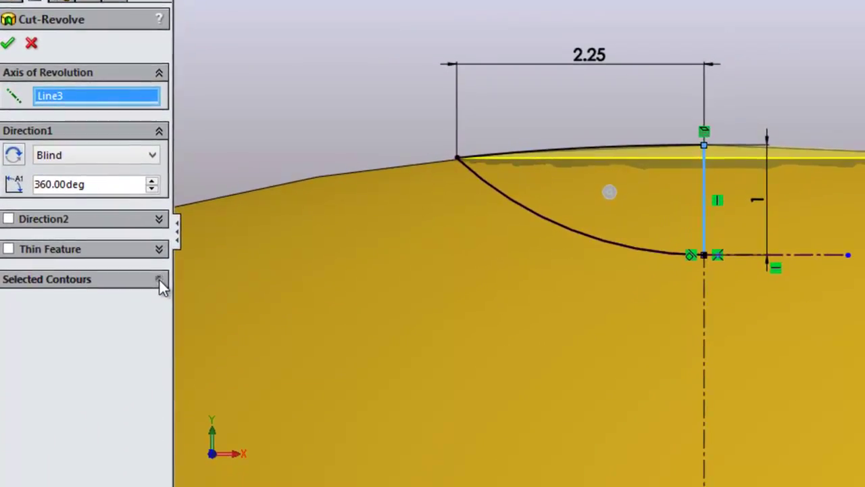
{"action": "left_click", "coordinate": [136, 358]}
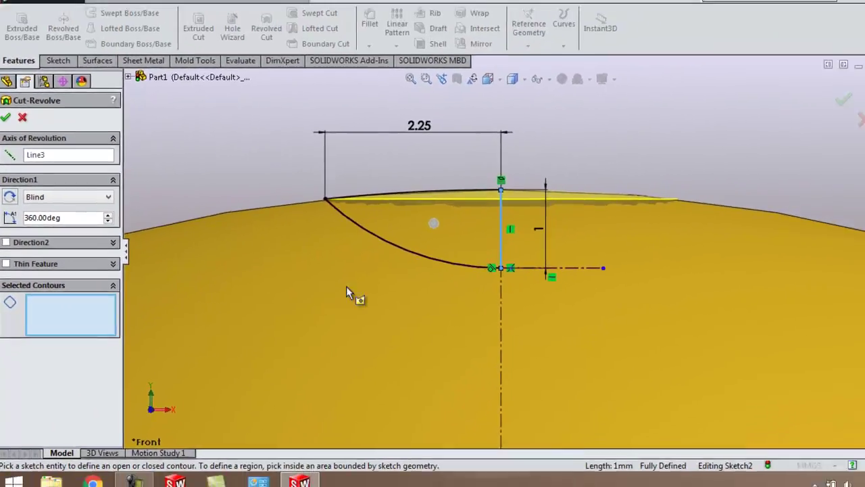
{"action": "left_click", "coordinate": [451, 253]}
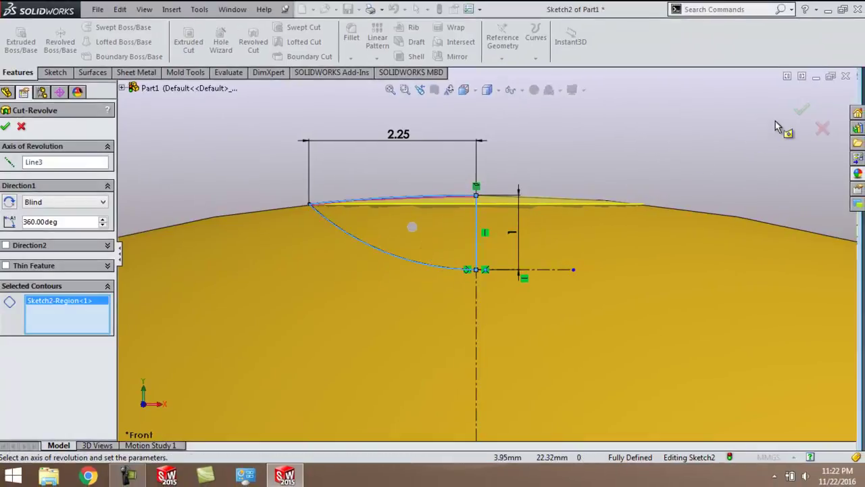
{"action": "left_click", "coordinate": [801, 113]}
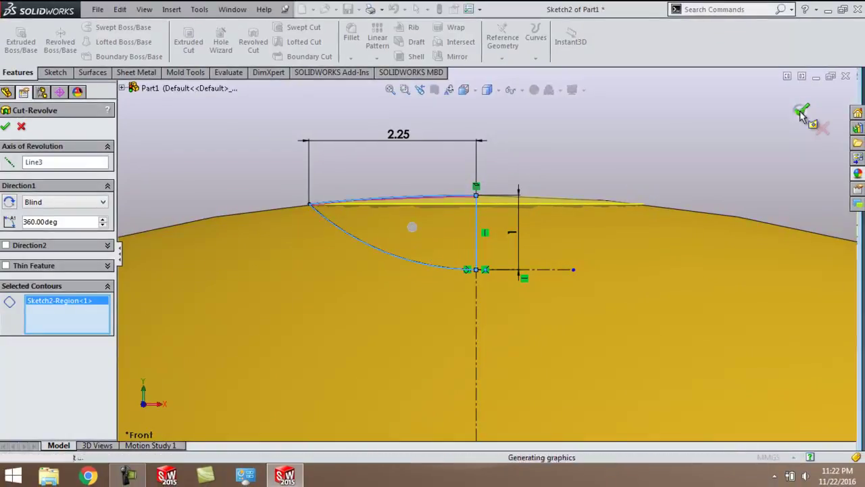
Examine the revolved recess at the top of the hemisphere from the front and at an angle, close up and from afar.
{"action": "scroll", "coordinate": [602, 235], "scroll_direction": "up", "scroll_amount": 6}
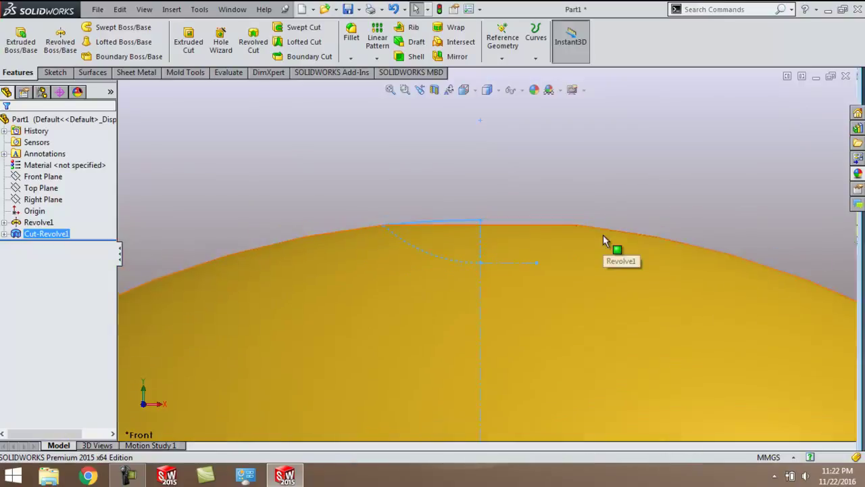
{"action": "scroll", "coordinate": [572, 266], "scroll_direction": "down", "scroll_amount": 3}
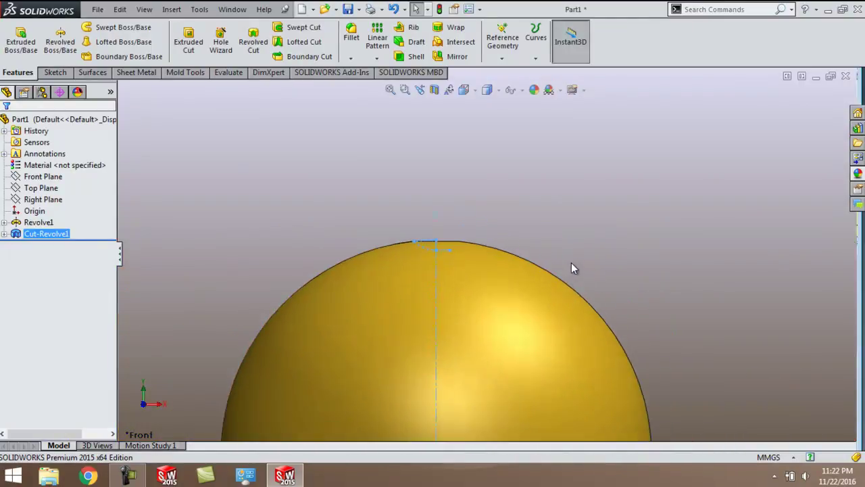
{"action": "scroll", "coordinate": [554, 302], "scroll_direction": "up", "scroll_amount": 5}
{"action": "scroll", "coordinate": [518, 328], "scroll_direction": "down", "scroll_amount": 4}
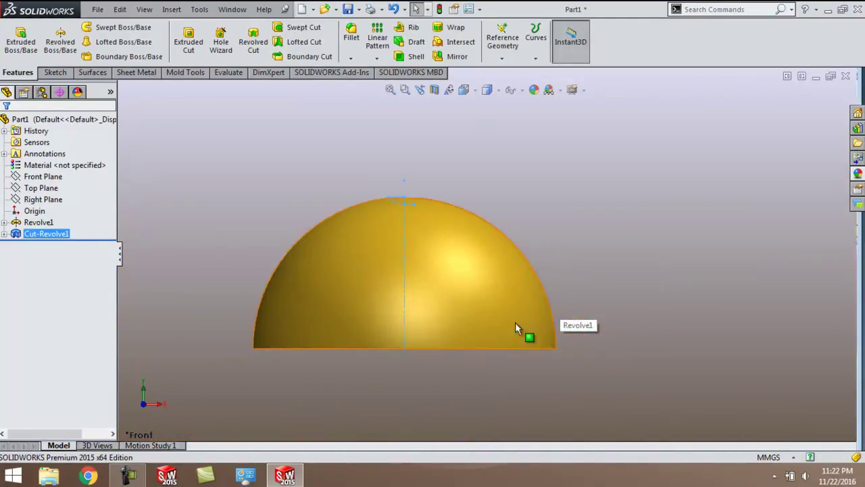
{"action": "middle_click_drag", "start_coordinate": [477, 277], "coordinate": [460, 318]}
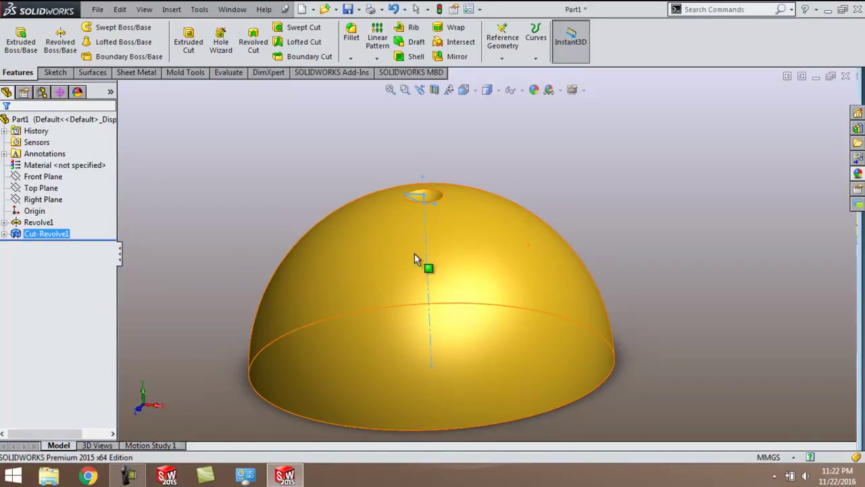
{"action": "middle_click_drag", "start_coordinate": [429, 203], "coordinate": [429, 205]}
{"action": "scroll", "coordinate": [429, 204], "scroll_direction": "up", "scroll_amount": 2}
{"action": "scroll", "coordinate": [480, 251], "scroll_direction": "down", "scroll_amount": 4}
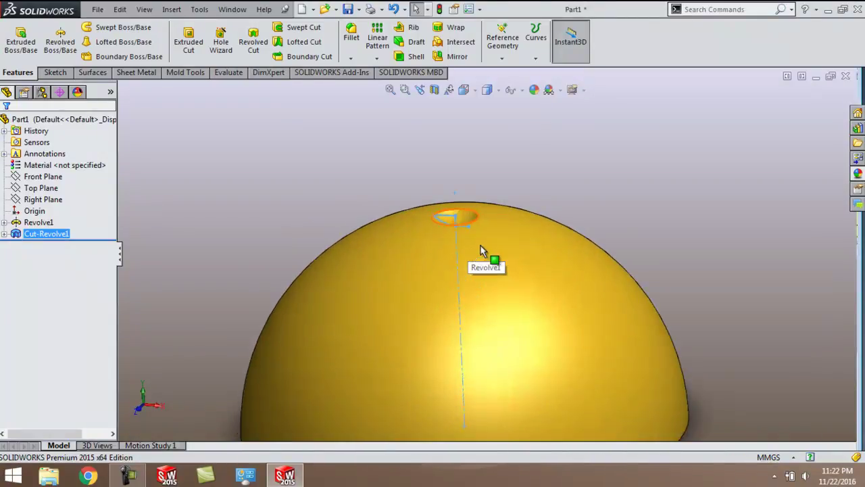
{"action": "scroll", "coordinate": [479, 233], "scroll_direction": "down", "scroll_amount": 6}
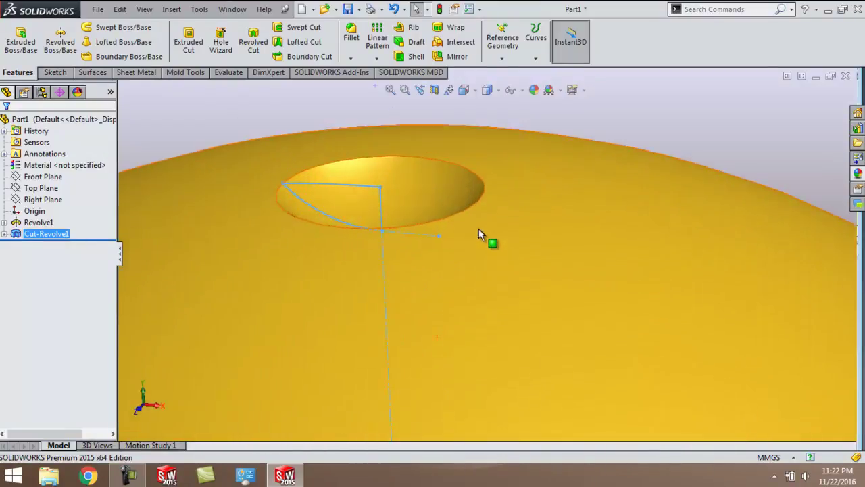
{"action": "middle_click_drag", "start_coordinate": [475, 235], "coordinate": [483, 252]}
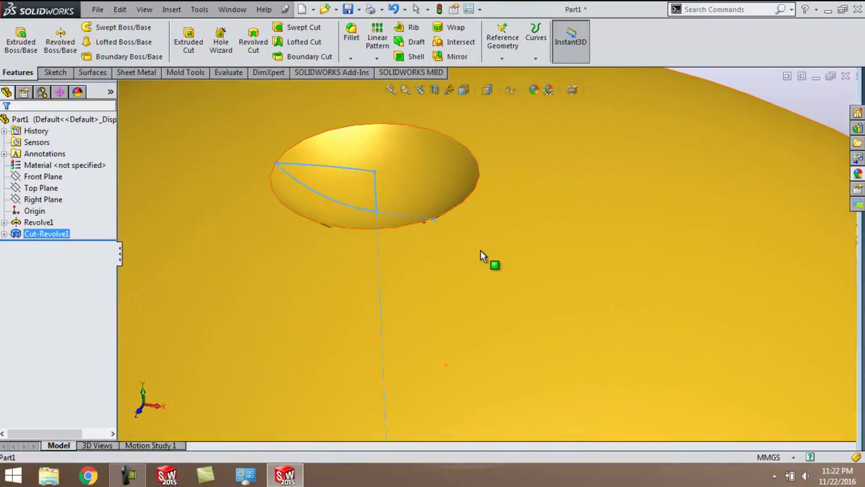
{"action": "scroll", "coordinate": [482, 251], "scroll_direction": "up", "scroll_amount": 8}
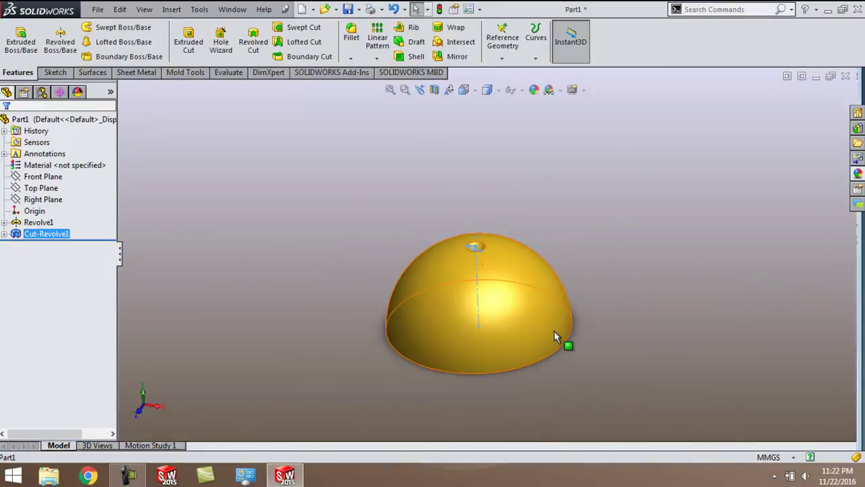
{"action": "scroll", "coordinate": [553, 334], "scroll_direction": "down", "scroll_amount": 2}
{"action": "middle_click_drag", "start_coordinate": [553, 332], "coordinate": [513, 308]}
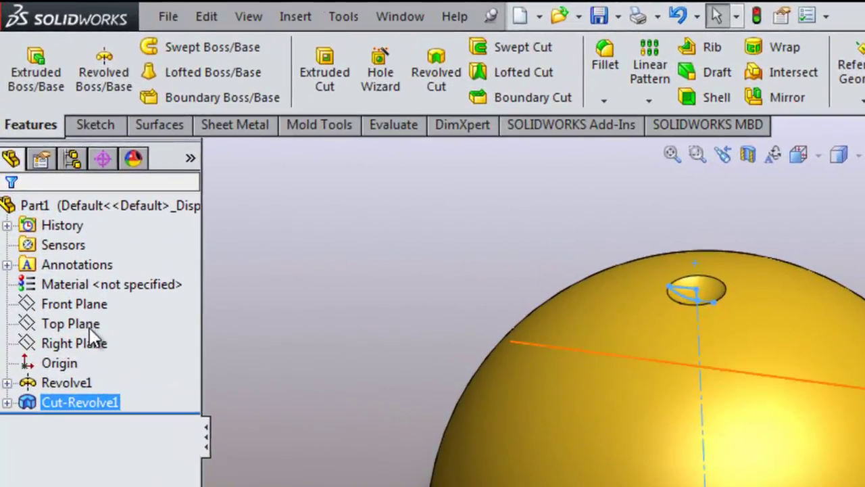
Create a reference axis at the intersection of the Top Plane and the Right Plane.
{"action": "left_click", "coordinate": [89, 324]}
{"action": "left_click", "coordinate": [89, 343], "text": "ctrl"}
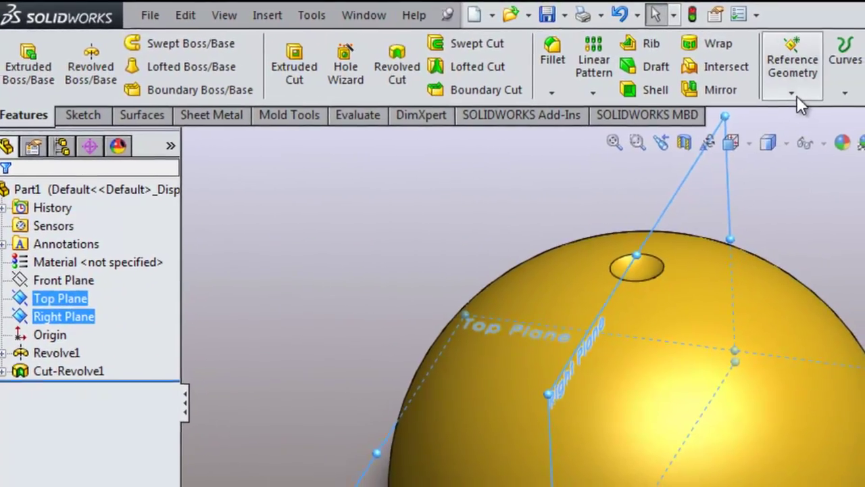
{"action": "left_click", "coordinate": [795, 94]}
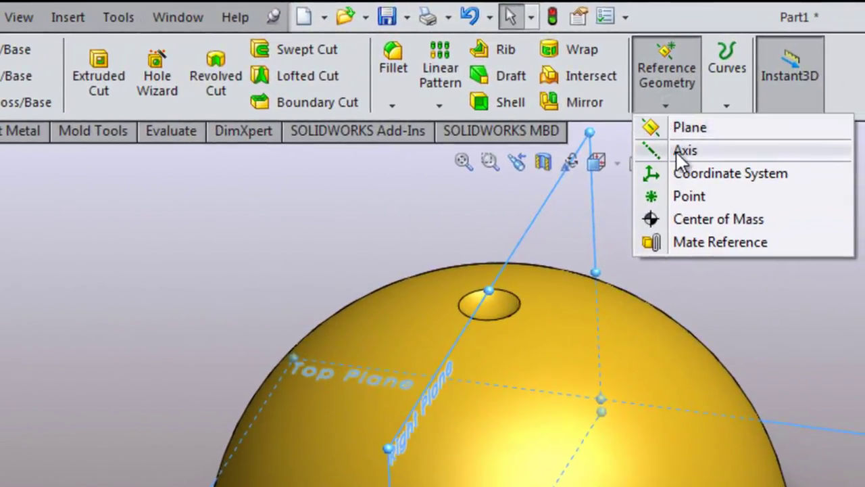
{"action": "left_click", "coordinate": [684, 151]}
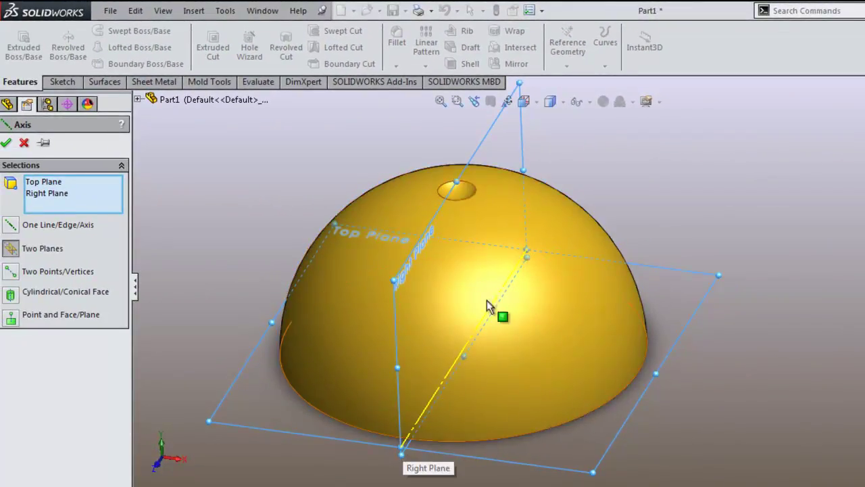
{"action": "left_click", "coordinate": [9, 140]}
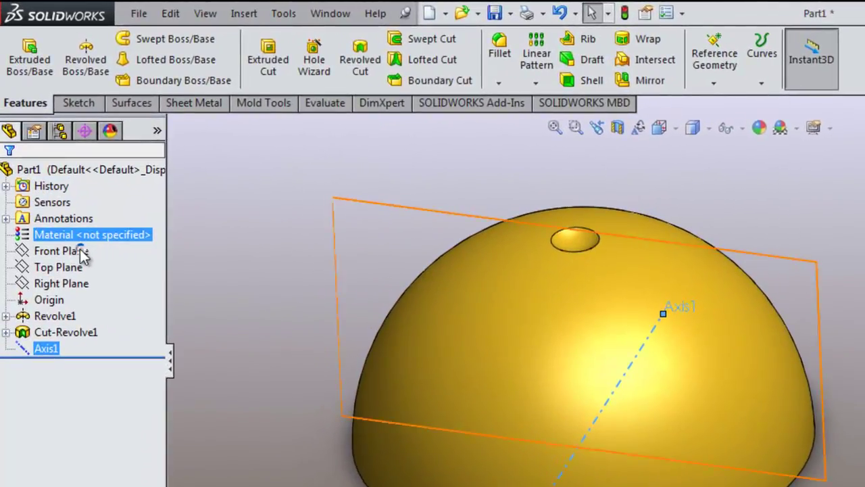
Create a second reference axis at the intersection of the Front Plane and the Top Plane.
{"action": "left_click", "coordinate": [80, 253]}
{"action": "left_click", "coordinate": [71, 268], "text": "ctrl"}
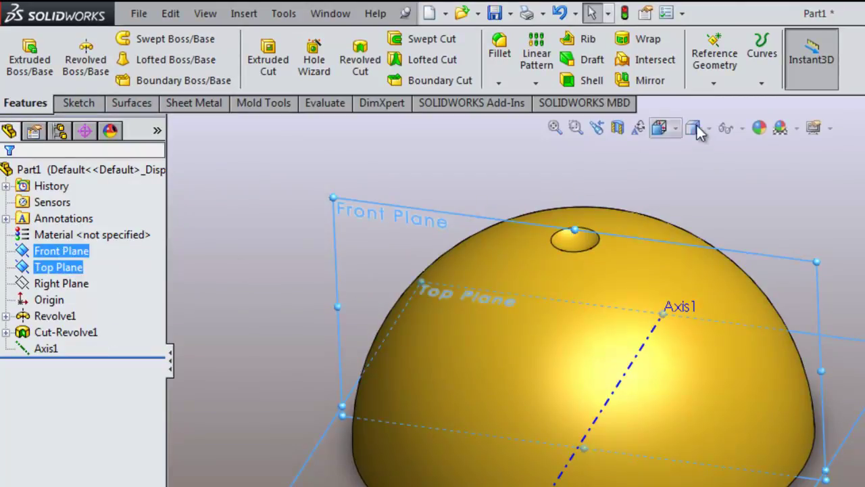
{"action": "left_click", "coordinate": [714, 87]}
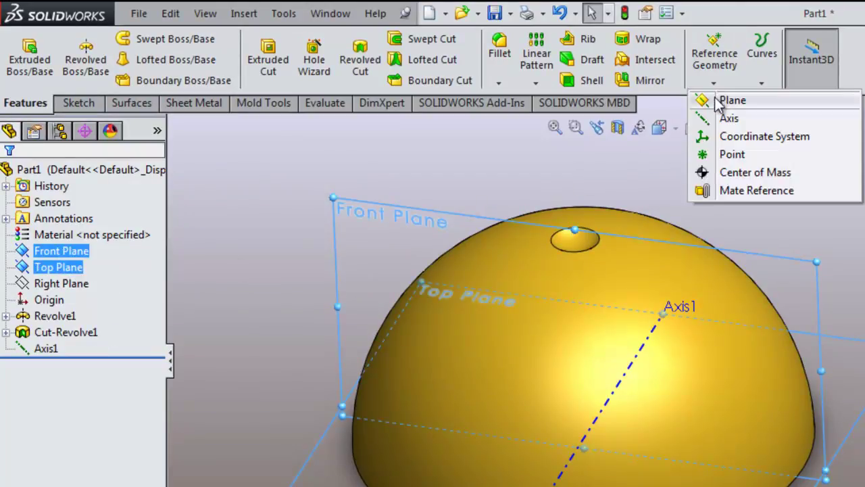
{"action": "left_click", "coordinate": [724, 121]}
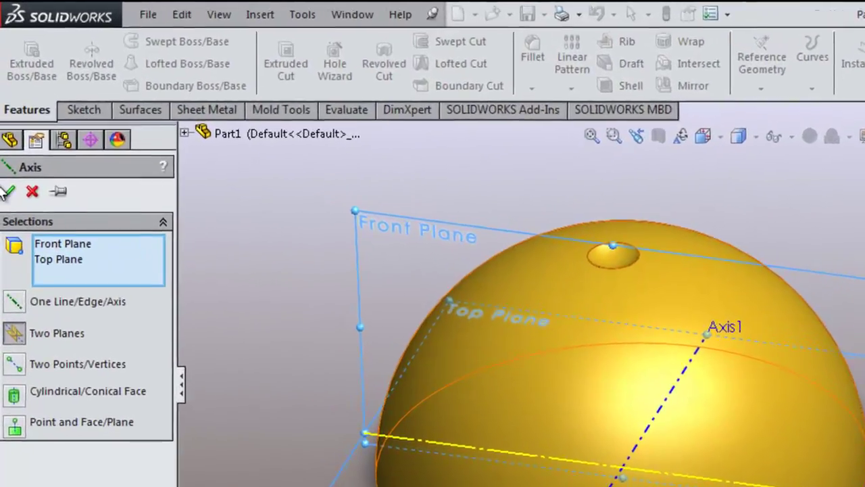
{"action": "key", "text": "Return"}
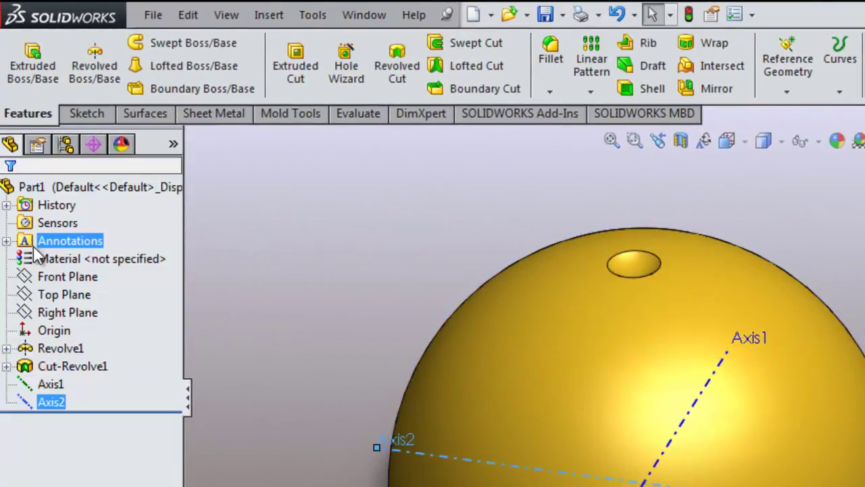
Create a third reference axis at the intersection of the Front Plane and the Right Plane.
{"action": "left_click", "coordinate": [77, 282]}
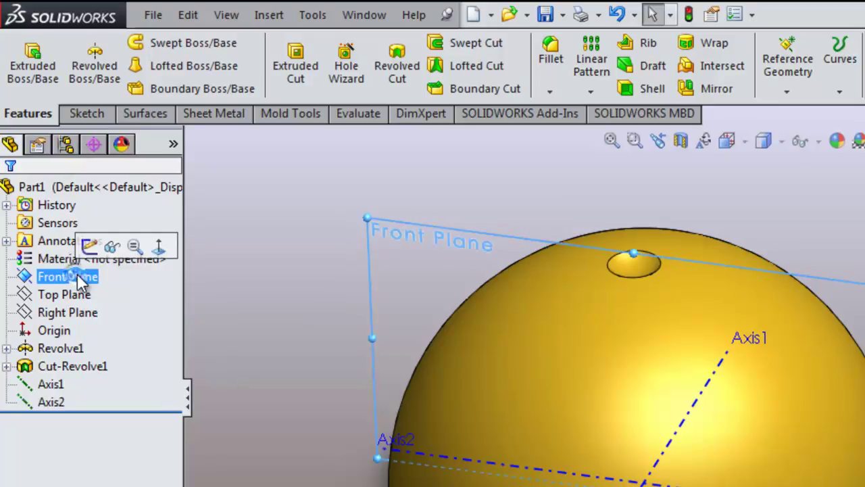
{"action": "left_click", "coordinate": [58, 314], "text": "ctrl"}
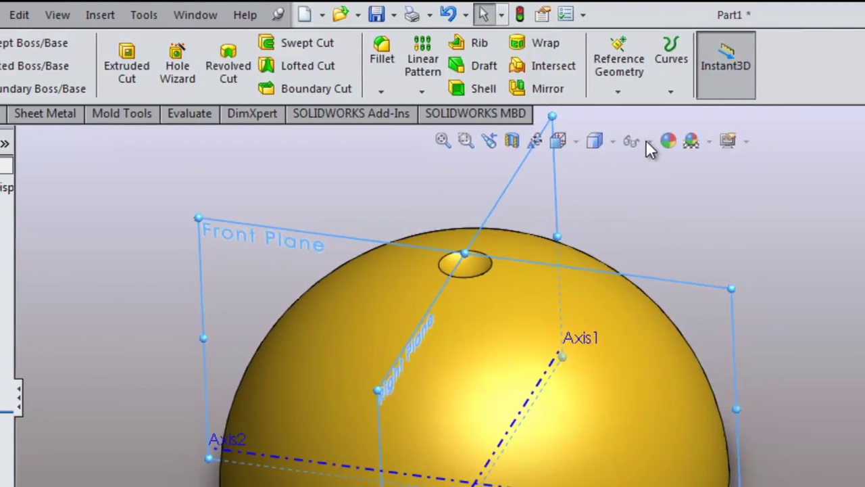
{"action": "left_click", "coordinate": [615, 92]}
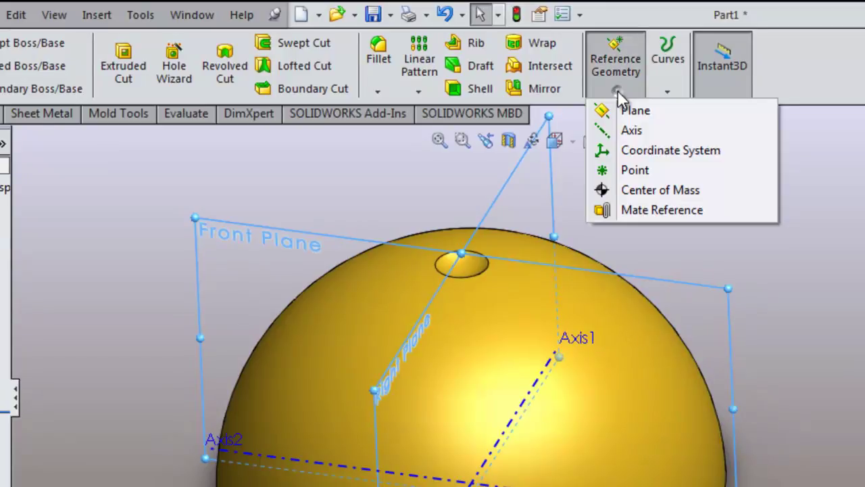
{"action": "left_click", "coordinate": [632, 131]}
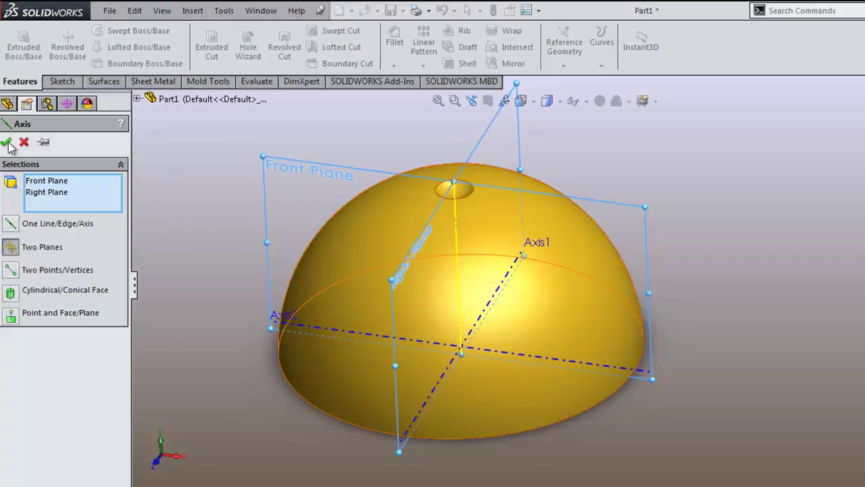
{"action": "left_click", "coordinate": [6, 143]}
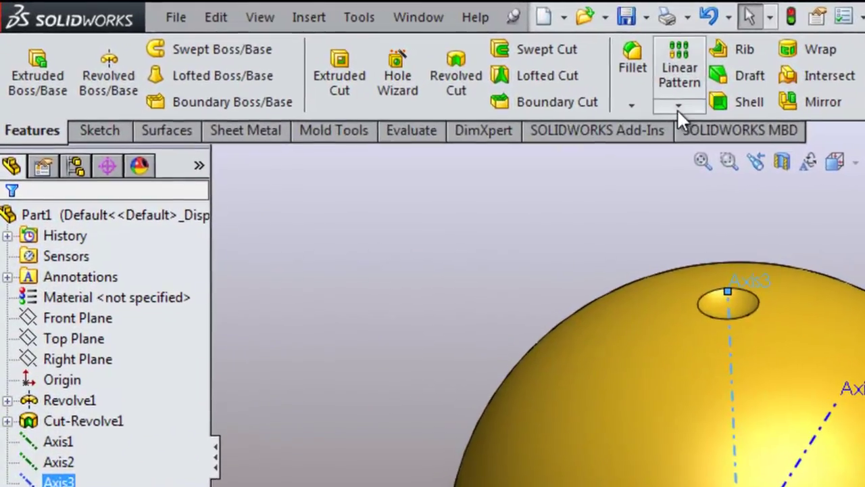
Create a Circular Pattern of Cut-Revolve1 about Axis2 with 2 equally spaced instances over a 15-degree angle.
{"action": "left_click", "coordinate": [681, 107]}
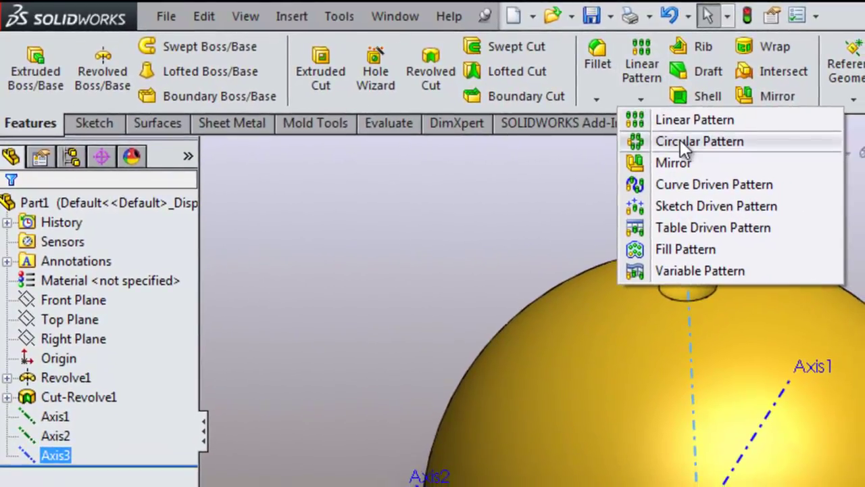
{"action": "left_click", "coordinate": [680, 141]}
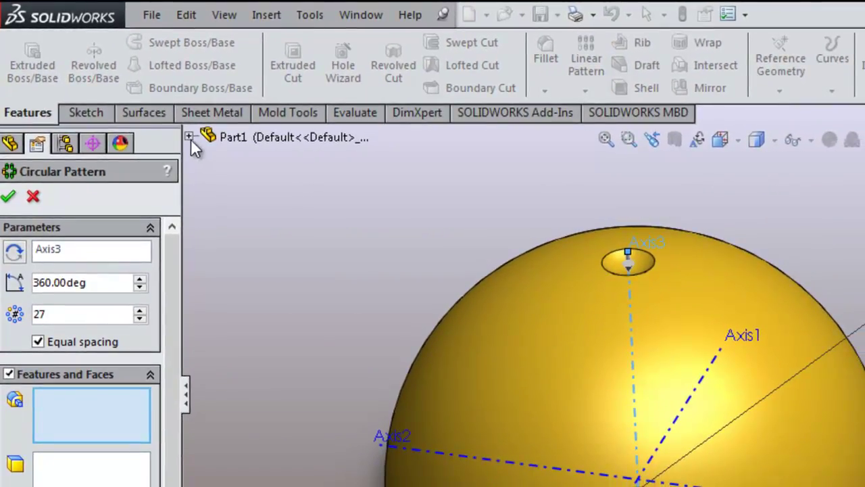
{"action": "left_click", "coordinate": [189, 136]}
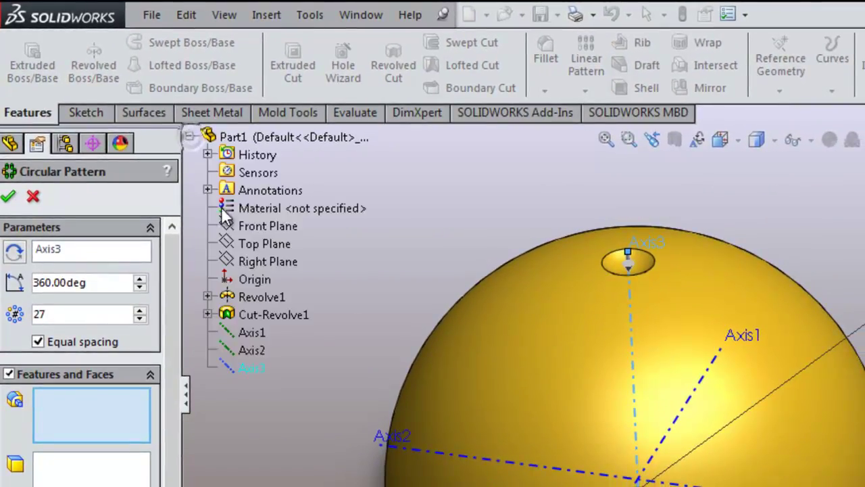
{"action": "left_click", "coordinate": [245, 316]}
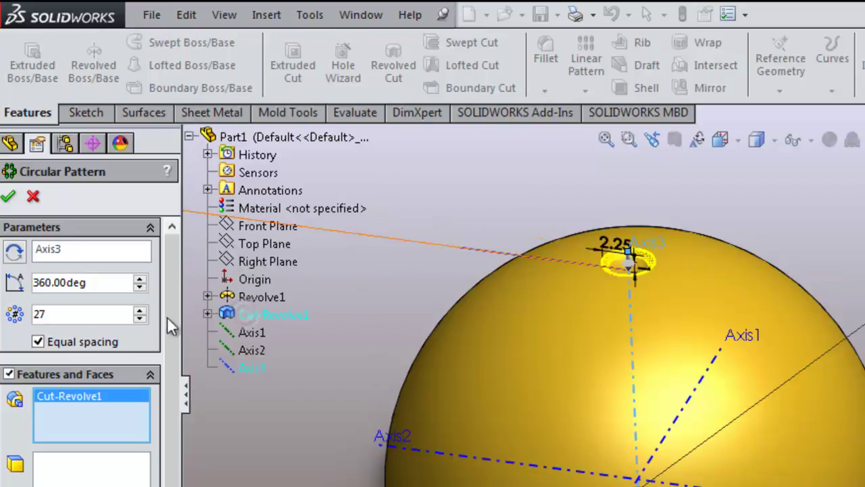
{"action": "left_click", "coordinate": [58, 316]}
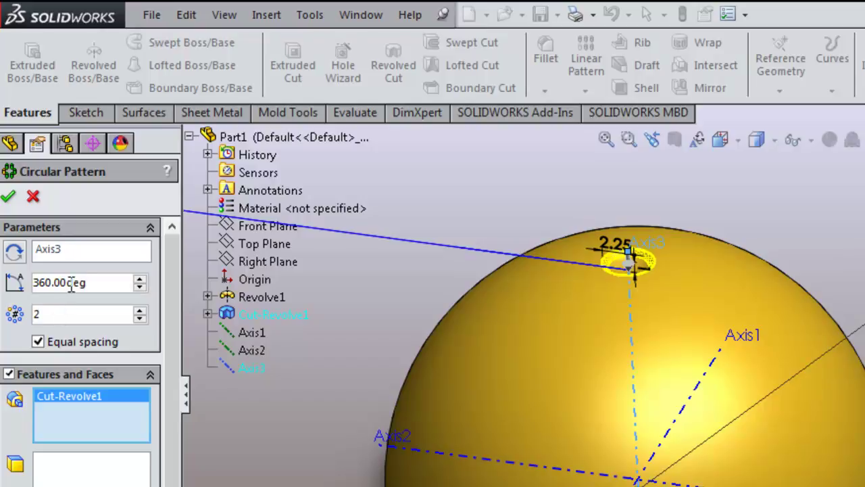
{"action": "double_click", "coordinate": [95, 284]}
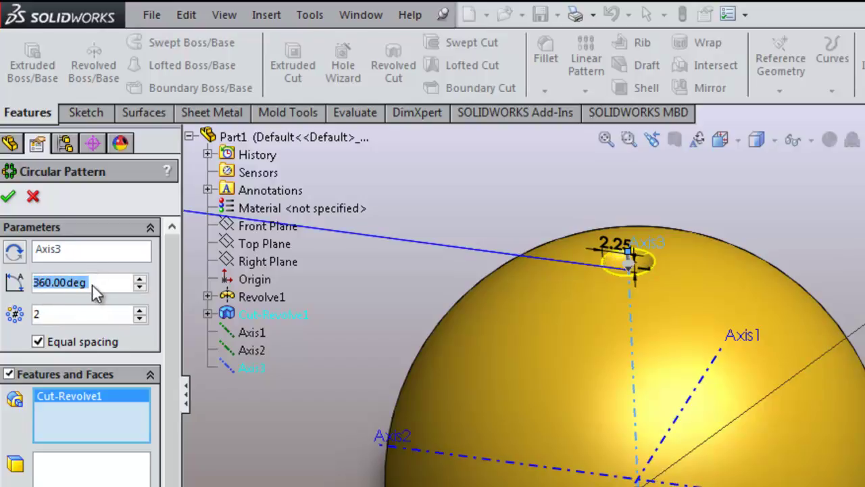
{"action": "type", "text": "15"}
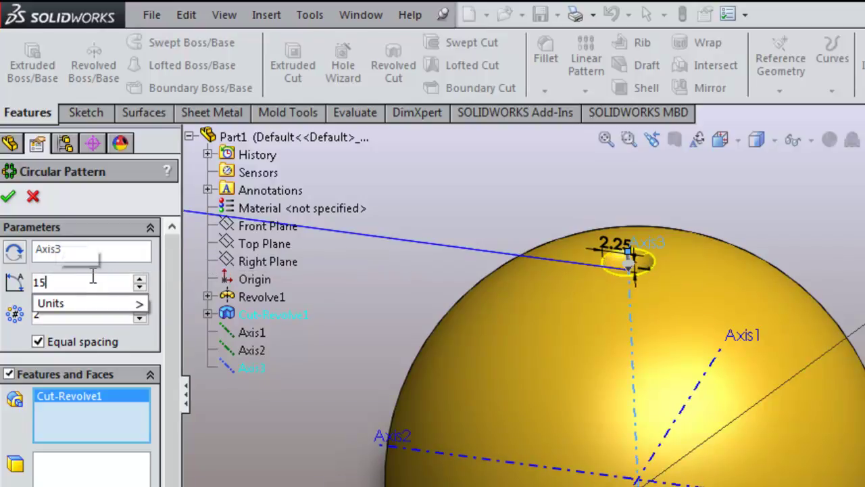
{"action": "left_click", "coordinate": [114, 247]}
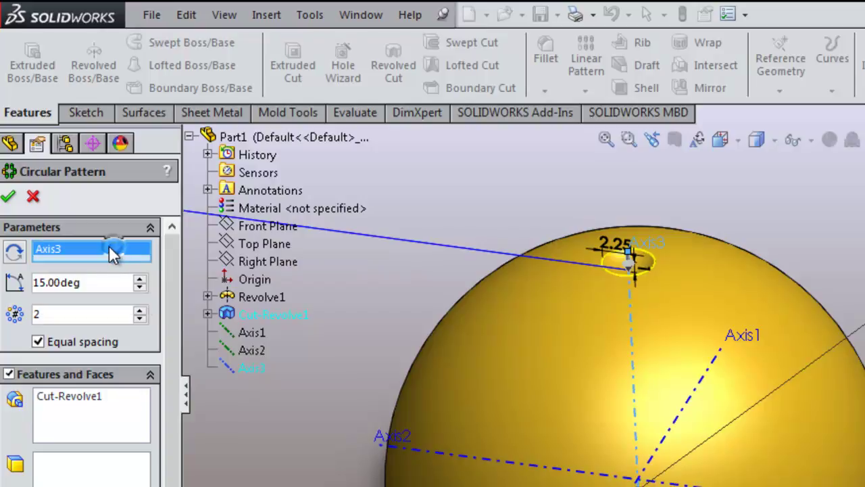
{"action": "right_click", "coordinate": [106, 247]}
{"action": "left_click", "coordinate": [142, 260]}
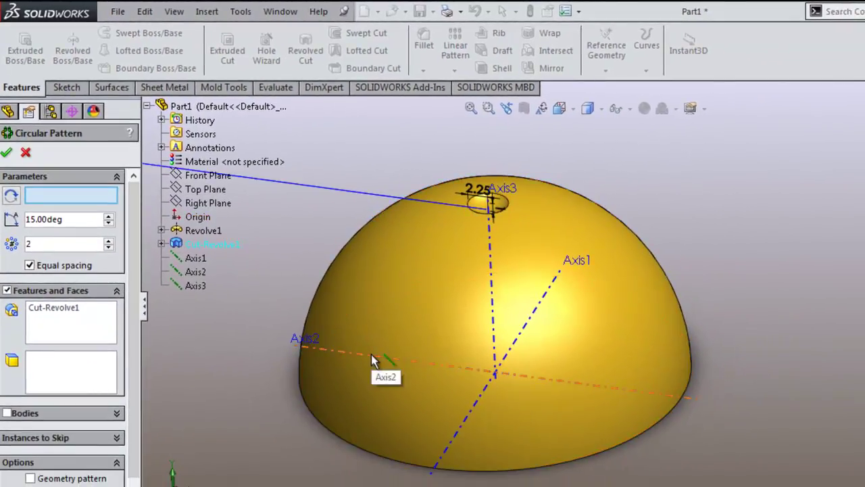
{"action": "left_click", "coordinate": [371, 354]}
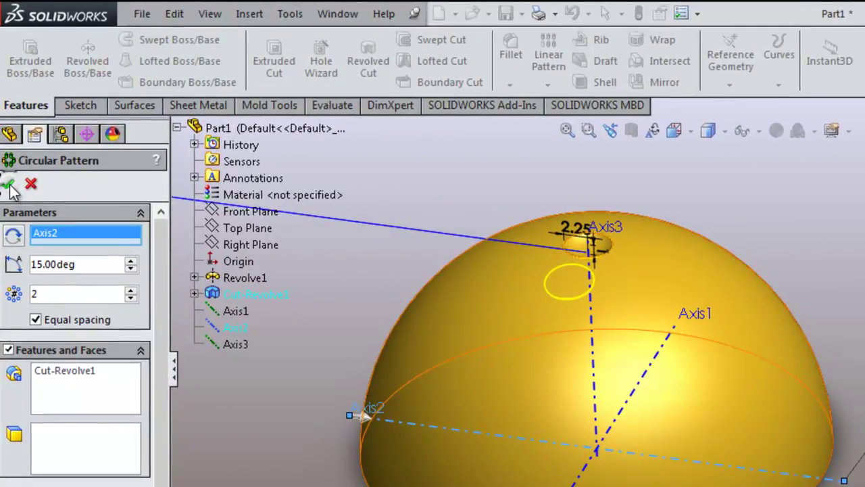
{"action": "left_click", "coordinate": [8, 184]}
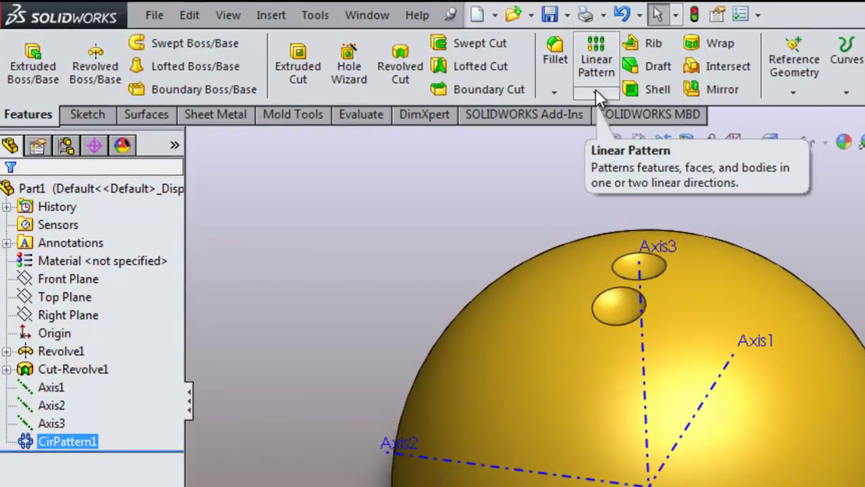
Create a second Circular Pattern about Axis2, with only Cut-Revolve1 as the patterned feature, 2 instances and a 30-degree angle.
{"action": "left_click", "coordinate": [554, 86]}
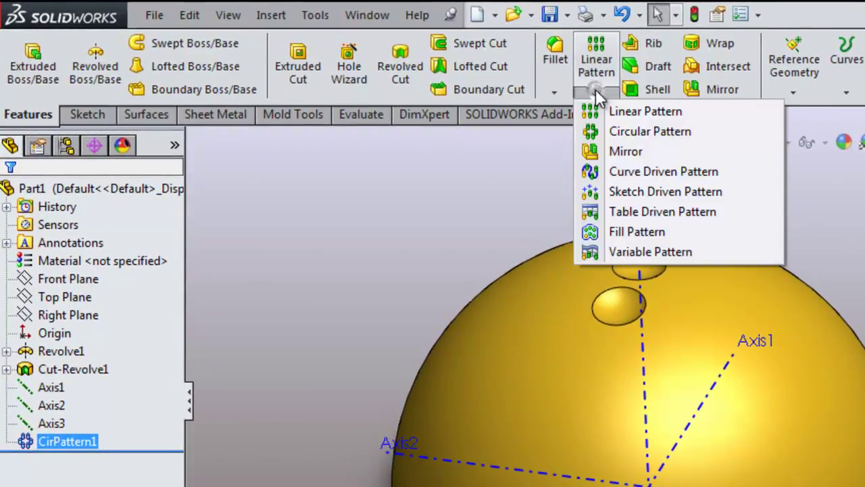
{"action": "left_click", "coordinate": [623, 129]}
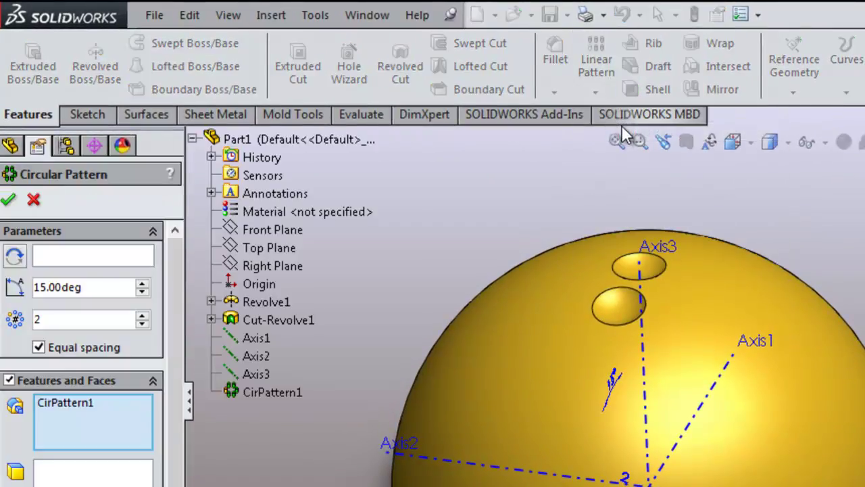
{"action": "right_click", "coordinate": [124, 396]}
{"action": "left_click", "coordinate": [163, 408]}
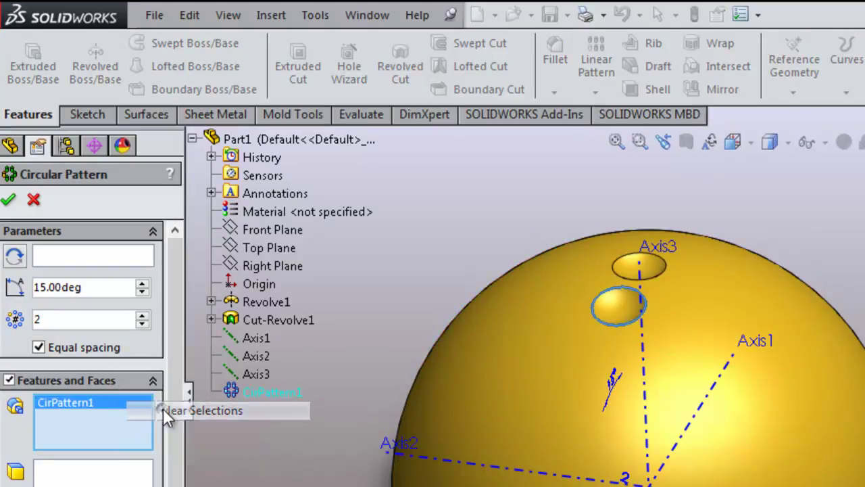
{"action": "left_click", "coordinate": [259, 318]}
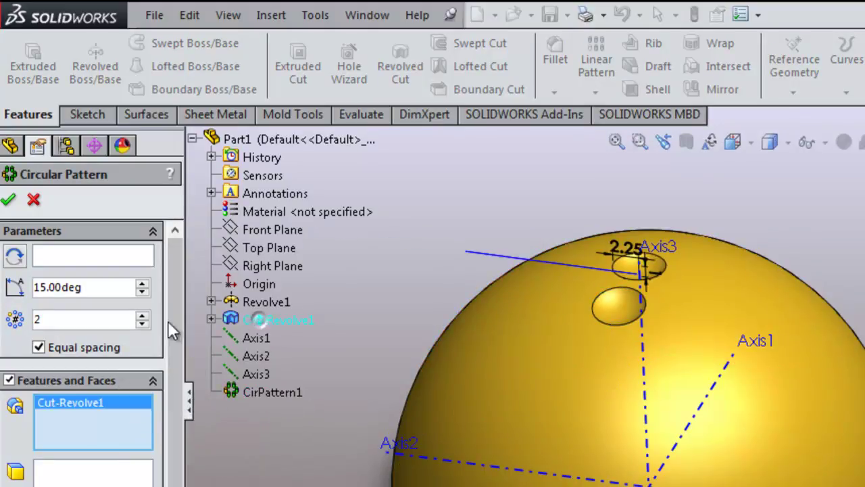
{"action": "double_click", "coordinate": [108, 288]}
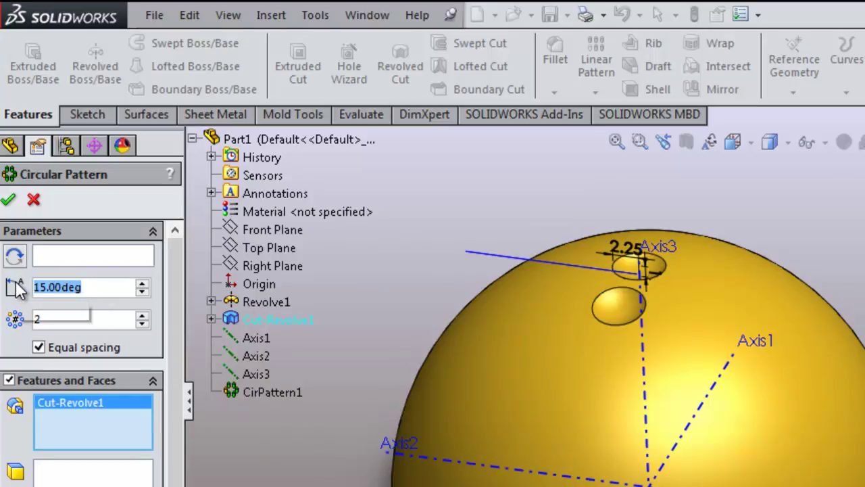
{"action": "type", "text": "30"}
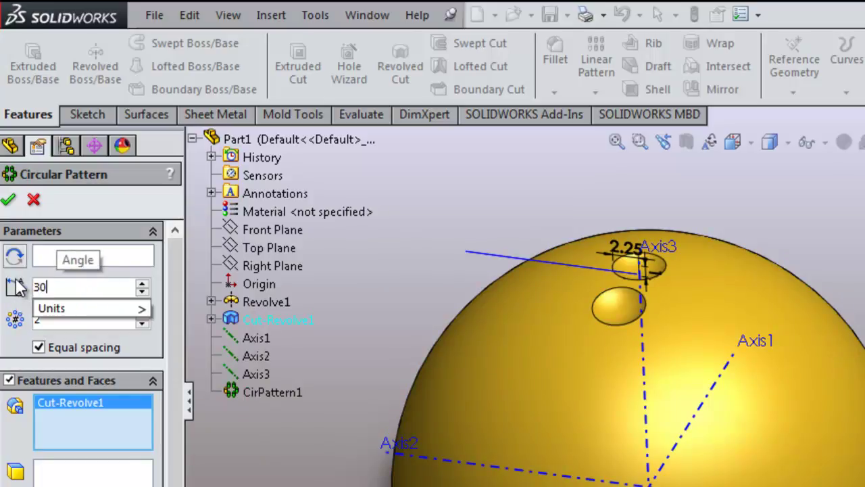
{"action": "key", "text": "Return"}
{"action": "left_click", "coordinate": [44, 256]}
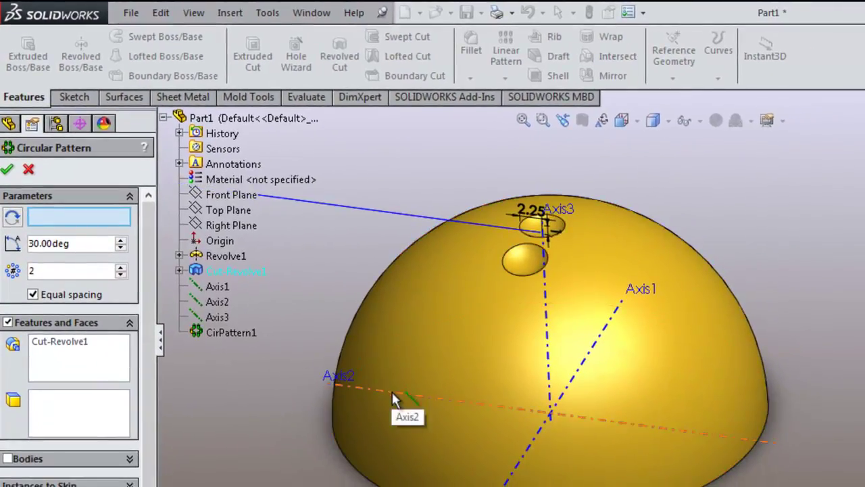
{"action": "left_click", "coordinate": [392, 398]}
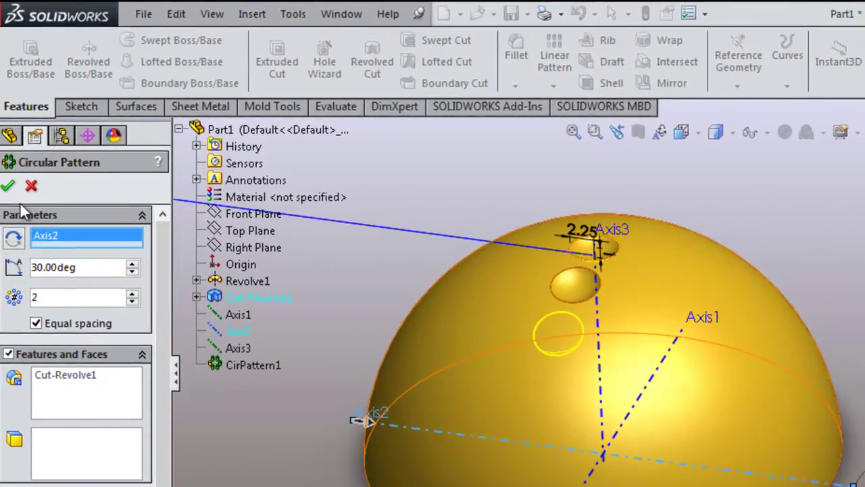
{"action": "left_click", "coordinate": [10, 187]}
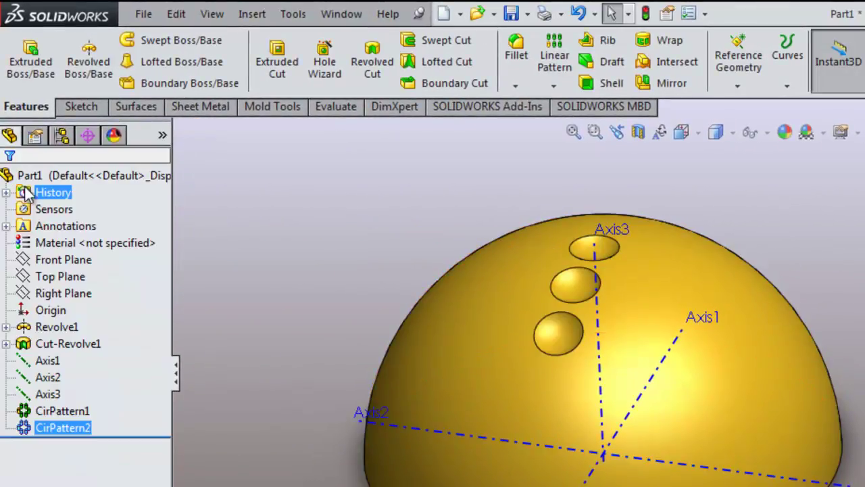
Create a third Circular Pattern about Axis2, with only Cut-Revolve1 as the patterned feature, 2 instances and a 45-degree angle.
{"action": "left_click", "coordinate": [551, 87]}
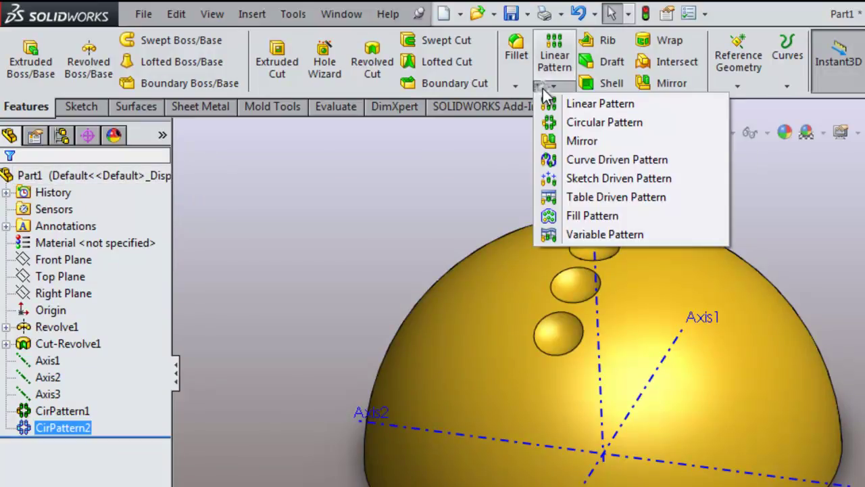
{"action": "left_click", "coordinate": [583, 126]}
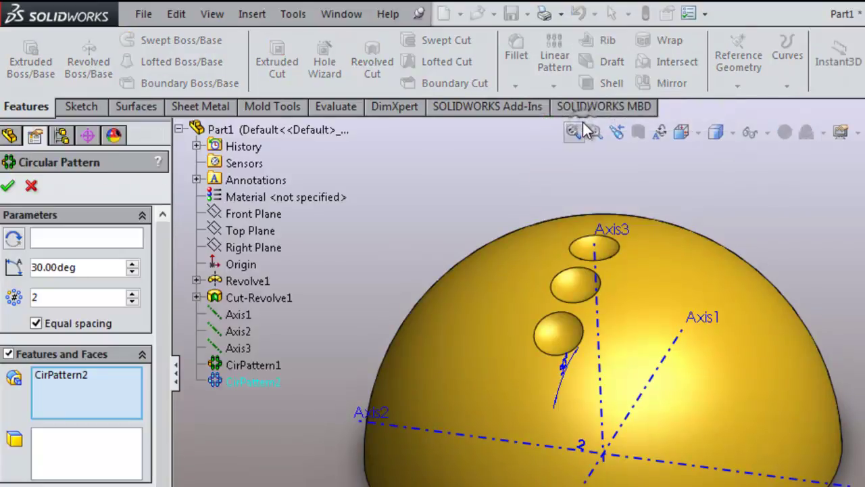
{"action": "right_click", "coordinate": [124, 385]}
{"action": "left_click", "coordinate": [159, 394]}
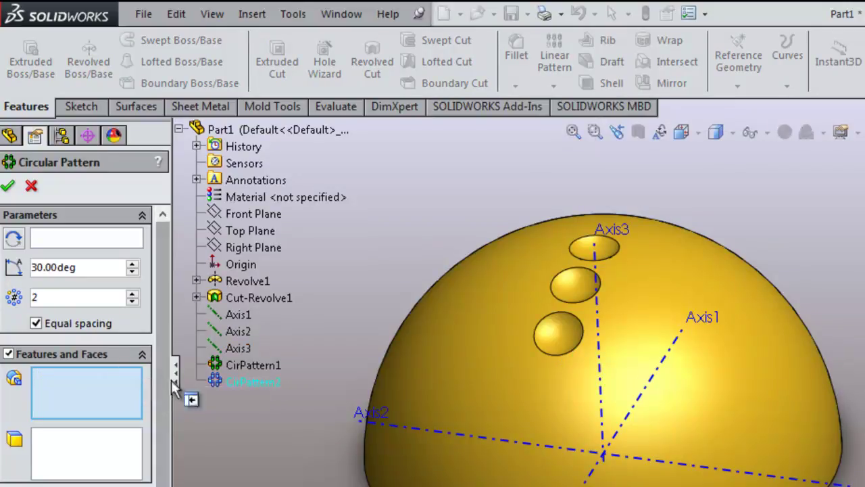
{"action": "left_click", "coordinate": [248, 298]}
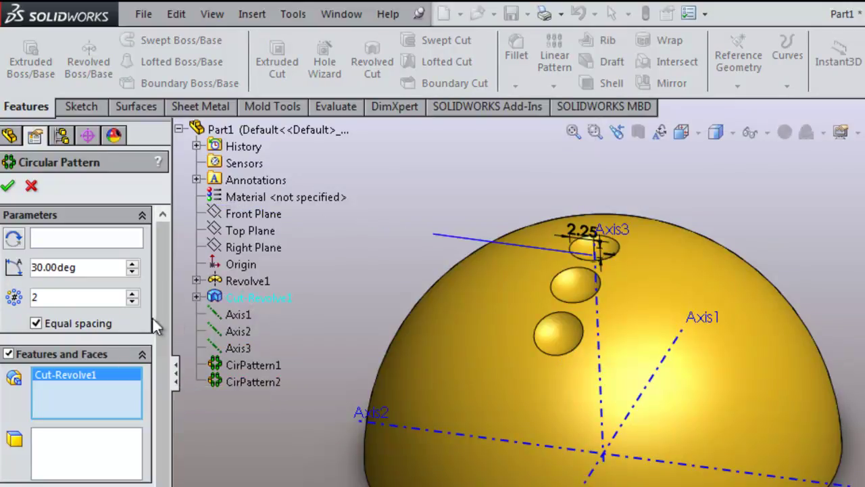
{"action": "left_click_drag", "start_coordinate": [92, 268], "coordinate": [43, 269]}
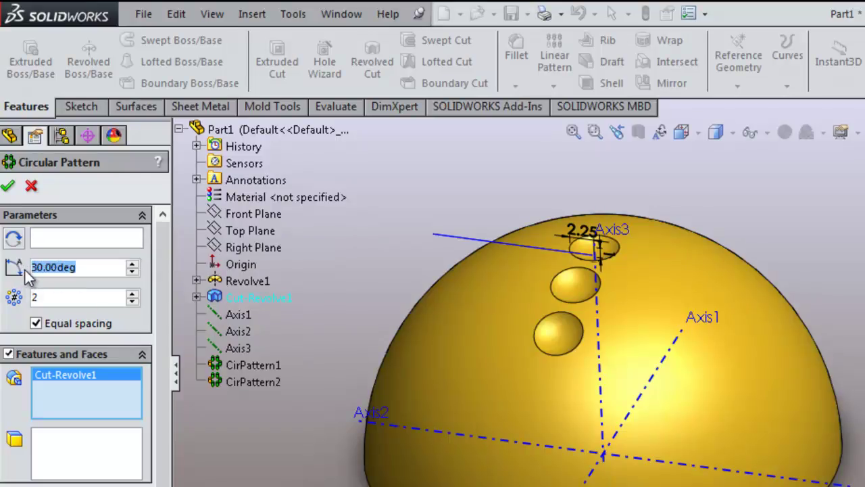
{"action": "type", "text": "45"}
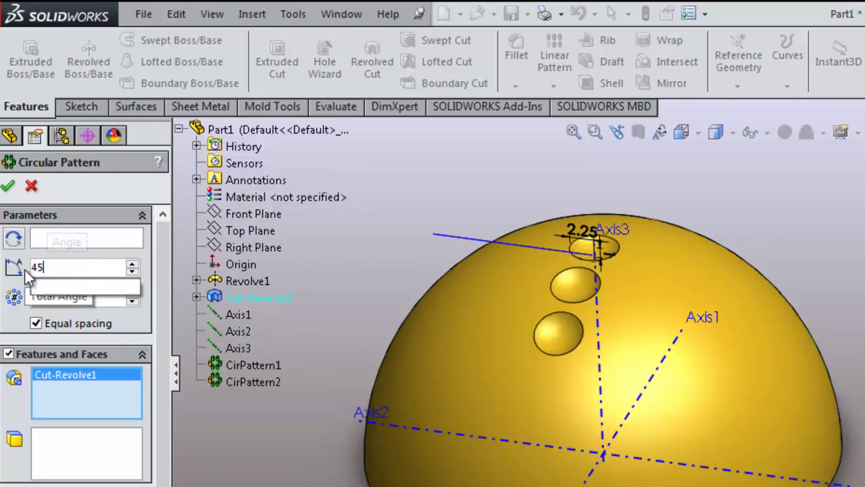
{"action": "key", "text": "Return"}
{"action": "left_click", "coordinate": [48, 243]}
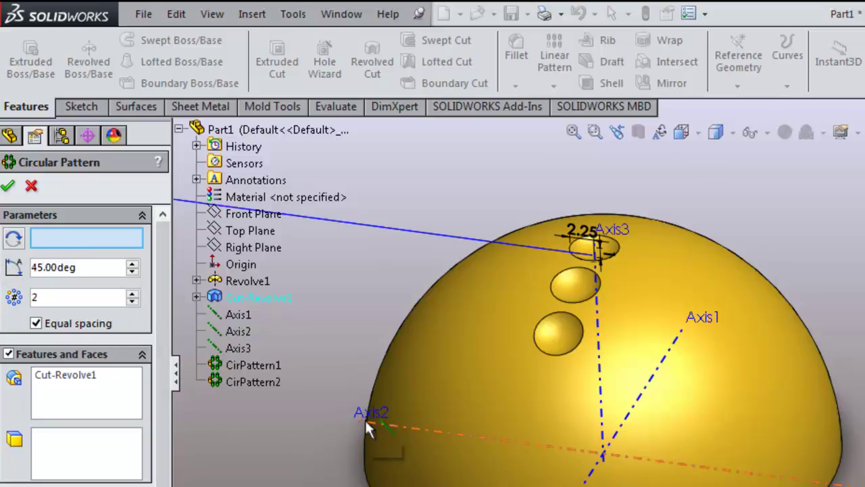
{"action": "left_click", "coordinate": [365, 417]}
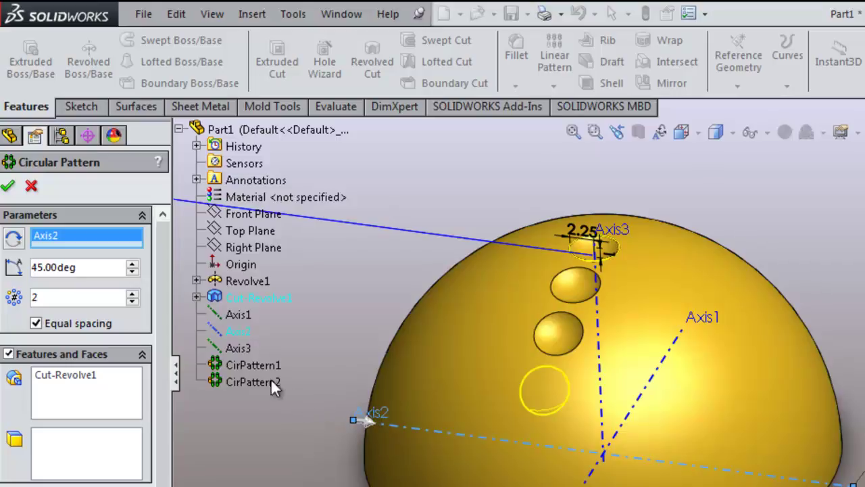
{"action": "left_click", "coordinate": [9, 186]}
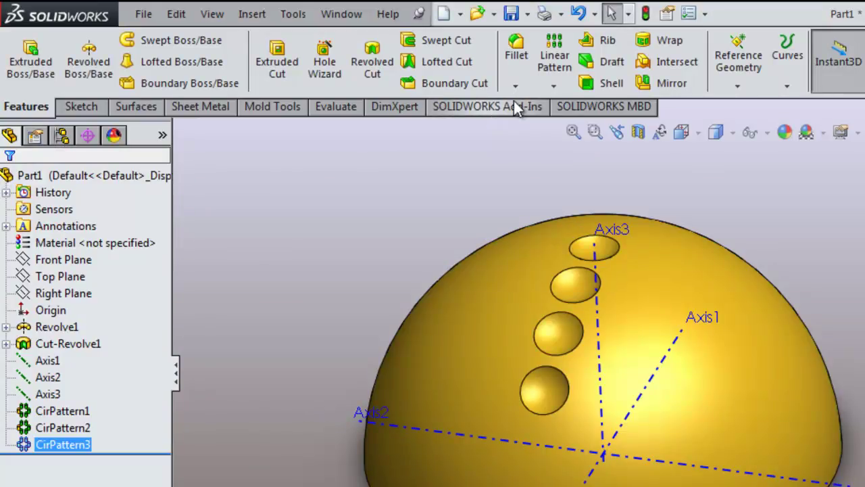
Create a fourth Circular Pattern about Axis2, with only Cut-Revolve1 as the patterned feature, 2 instances and a 60-degree angle.
{"action": "left_click", "coordinate": [548, 88]}
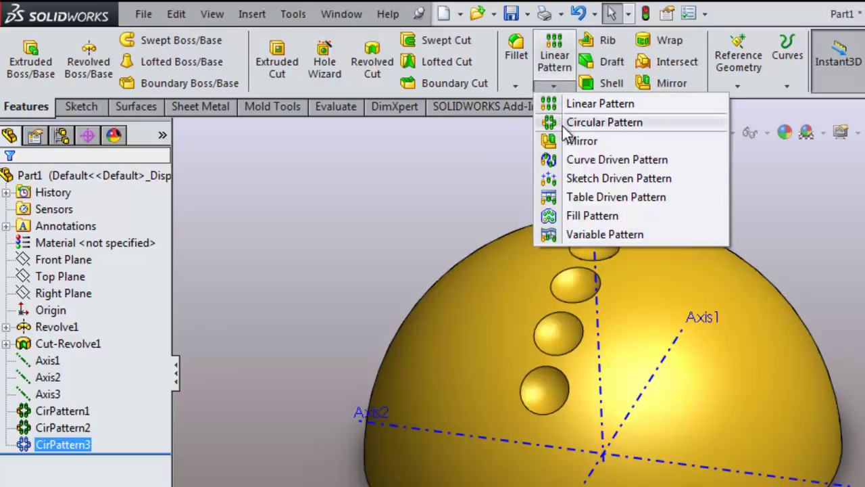
{"action": "left_click", "coordinate": [563, 124]}
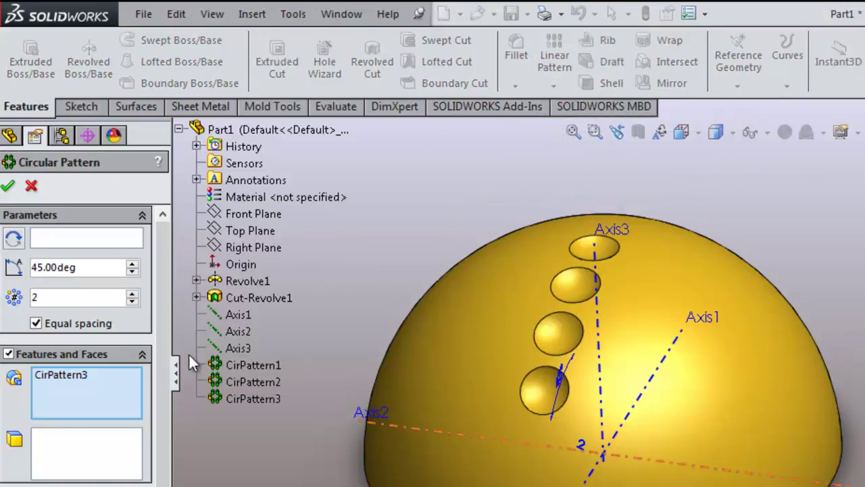
{"action": "right_click", "coordinate": [129, 386]}
{"action": "left_click", "coordinate": [171, 391]}
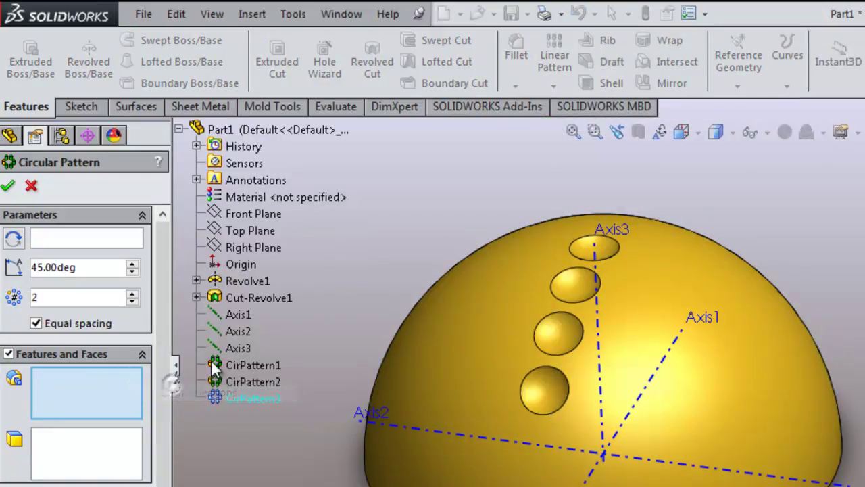
{"action": "left_click", "coordinate": [259, 299]}
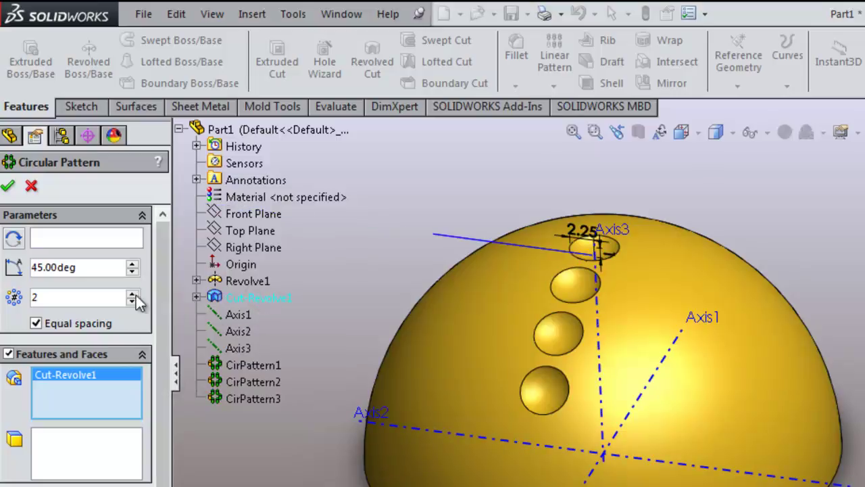
{"action": "left_click_drag", "start_coordinate": [58, 270], "coordinate": [20, 269]}
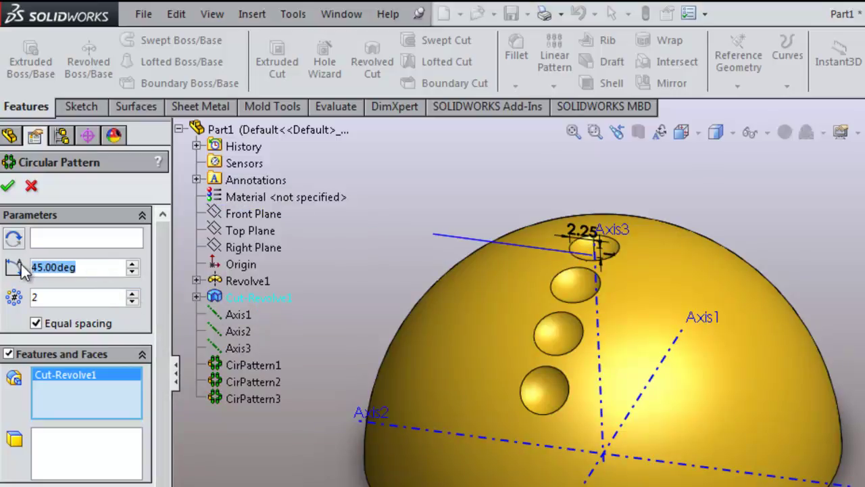
{"action": "type", "text": "6"}
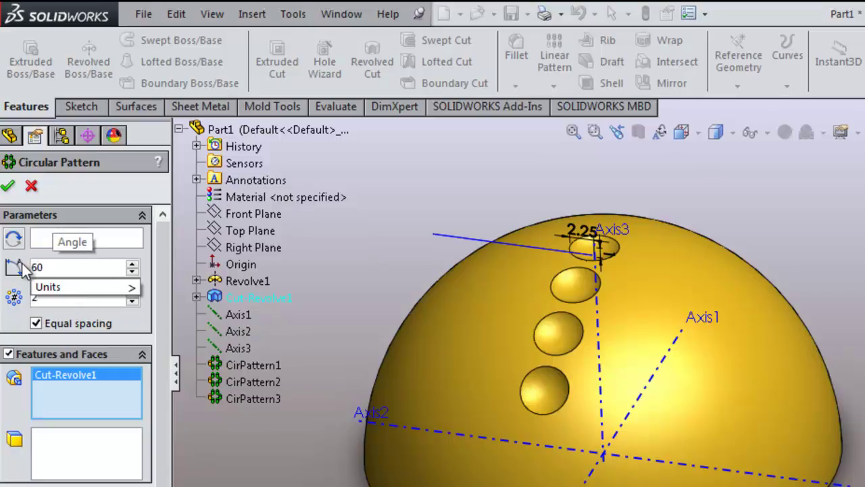
{"action": "type", "text": "0"}
{"action": "key", "text": "Return"}
{"action": "left_click", "coordinate": [55, 244]}
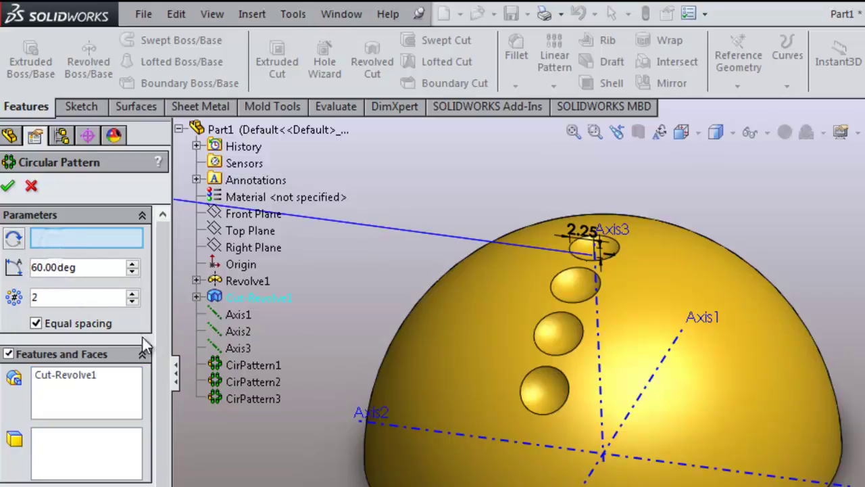
{"action": "left_click", "coordinate": [359, 417]}
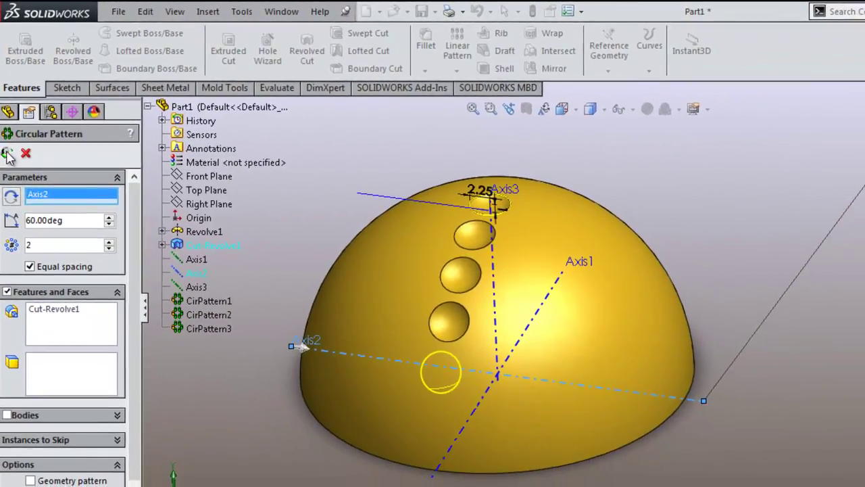
{"action": "left_click", "coordinate": [7, 177]}
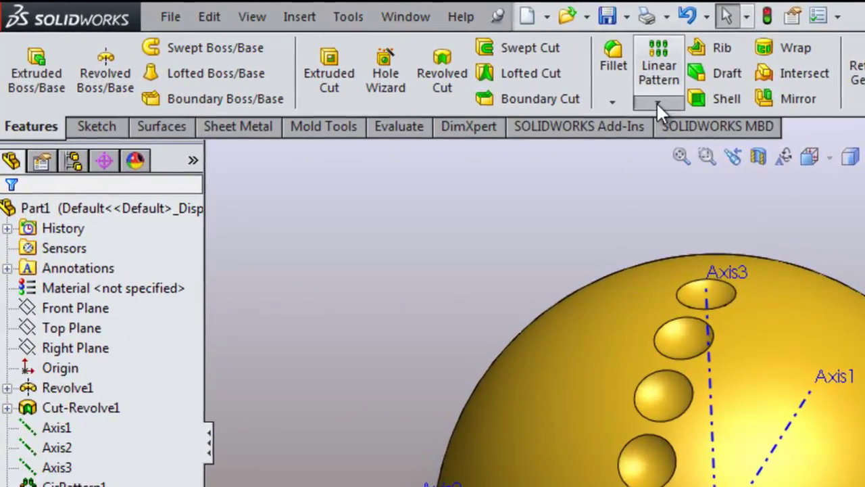
Create a fifth Circular Pattern about Axis2, with only Cut-Revolve1 as the patterned feature, 2 instances and a 75-degree angle.
{"action": "left_click", "coordinate": [456, 70]}
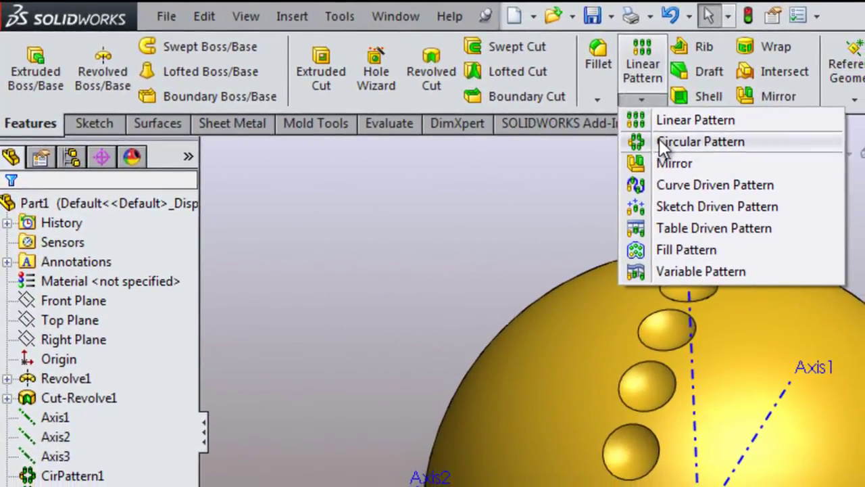
{"action": "left_click", "coordinate": [659, 140]}
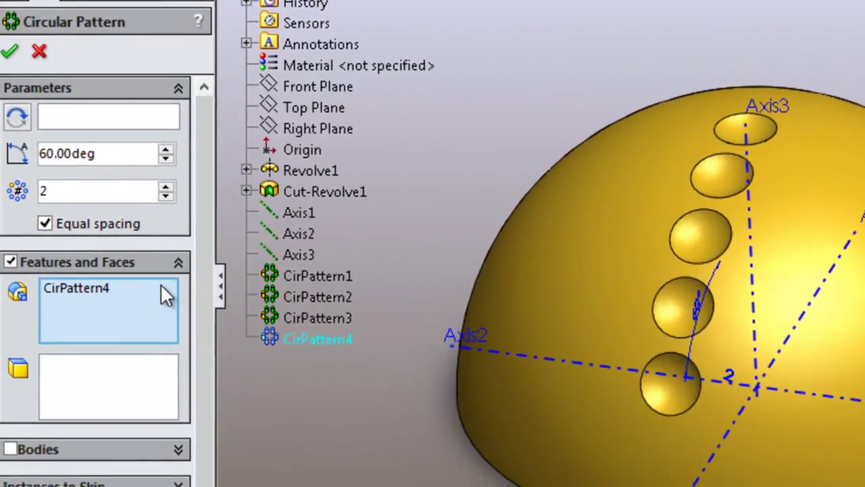
{"action": "right_click", "coordinate": [167, 283]}
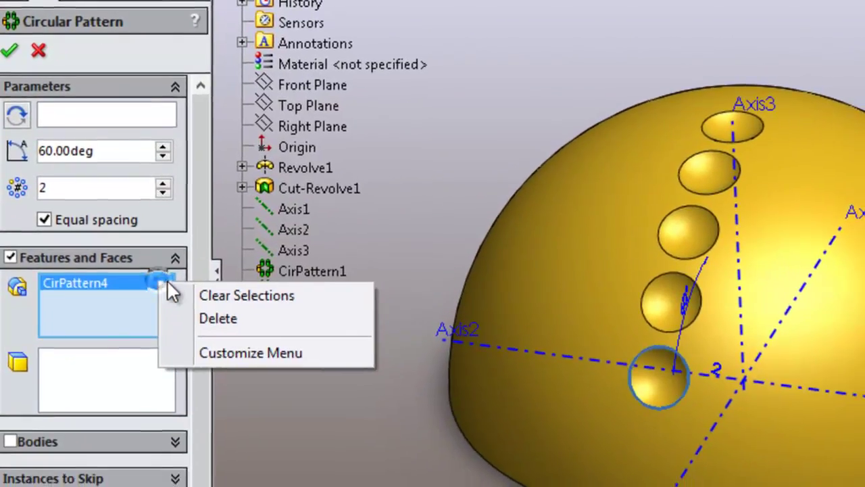
{"action": "left_click", "coordinate": [230, 296]}
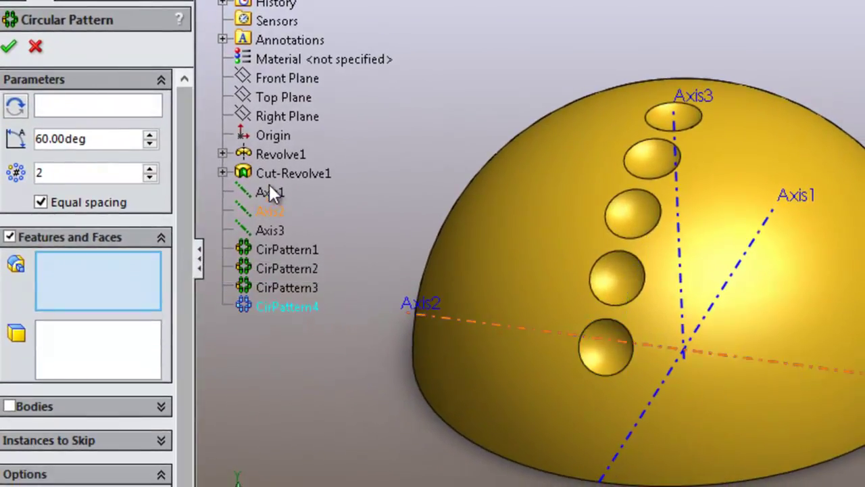
{"action": "left_click", "coordinate": [276, 173]}
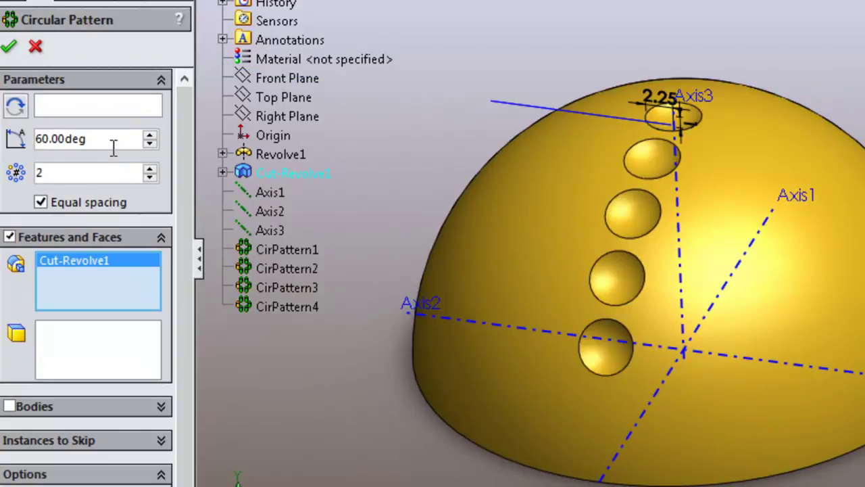
{"action": "double_click", "coordinate": [86, 137]}
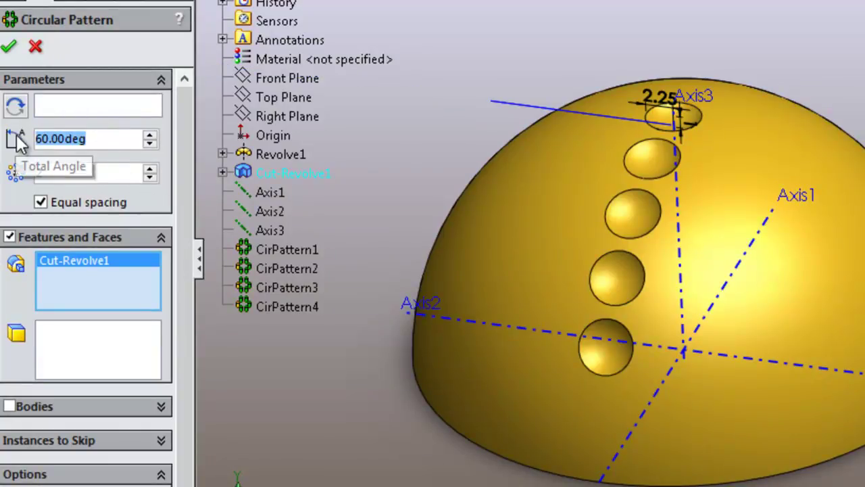
{"action": "type", "text": "75"}
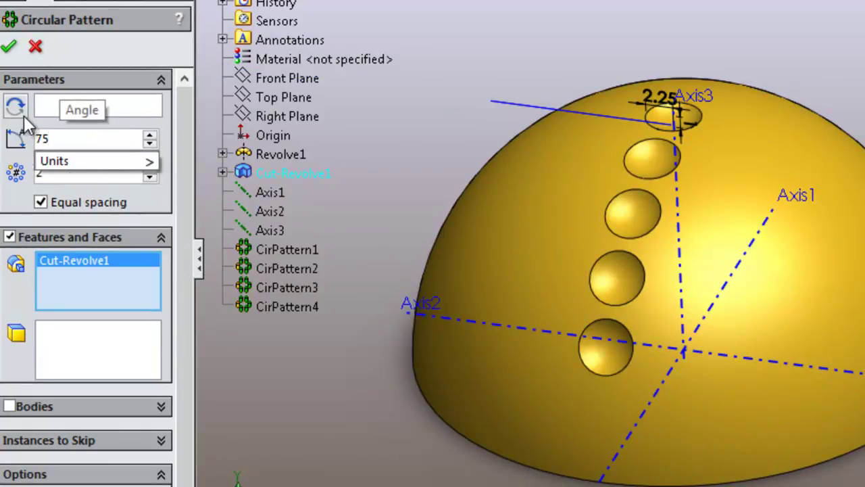
{"action": "left_click", "coordinate": [47, 108]}
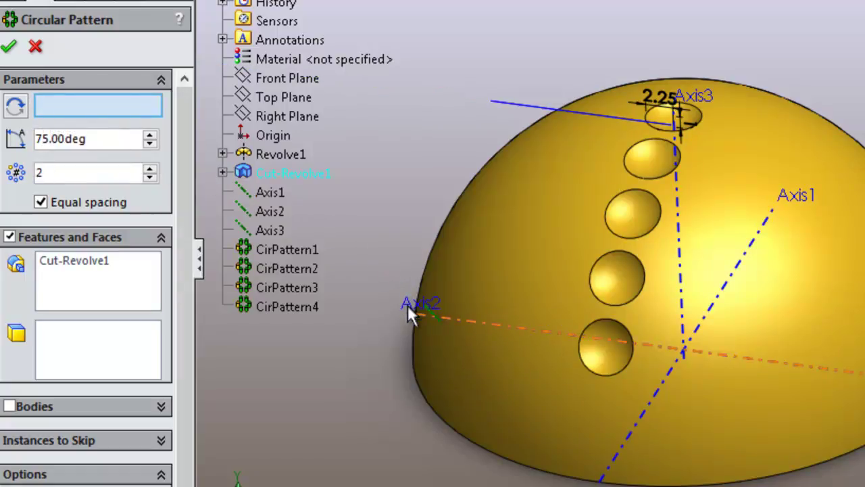
{"action": "left_click", "coordinate": [410, 307]}
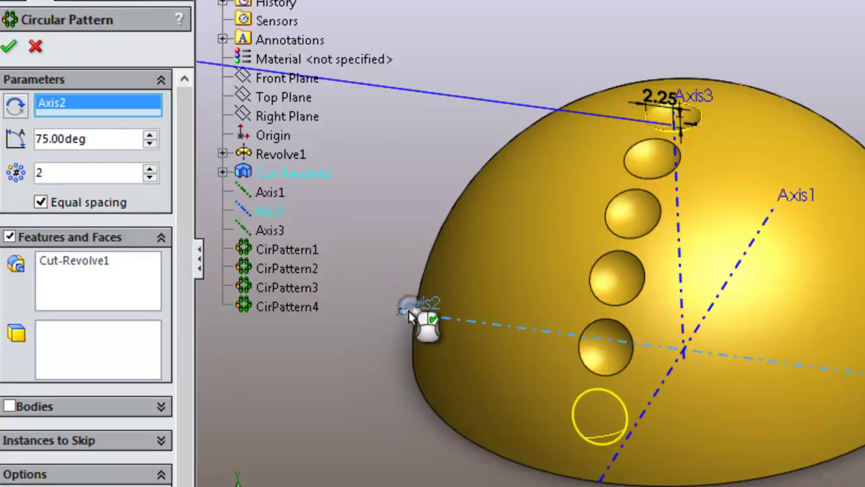
{"action": "left_click", "coordinate": [10, 46]}
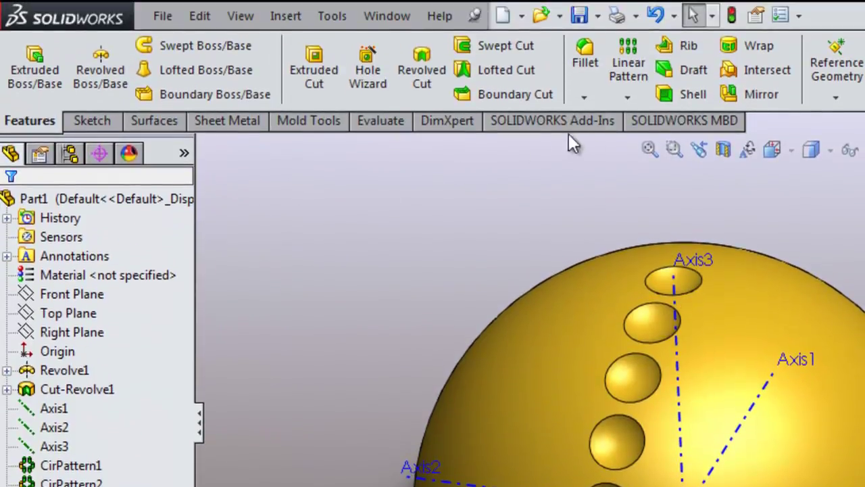
Create a sixth Circular Pattern about Axis2, with only Cut-Revolve1 as the patterned feature, 2 instances and a 90-degree angle.
{"action": "left_click", "coordinate": [643, 100]}
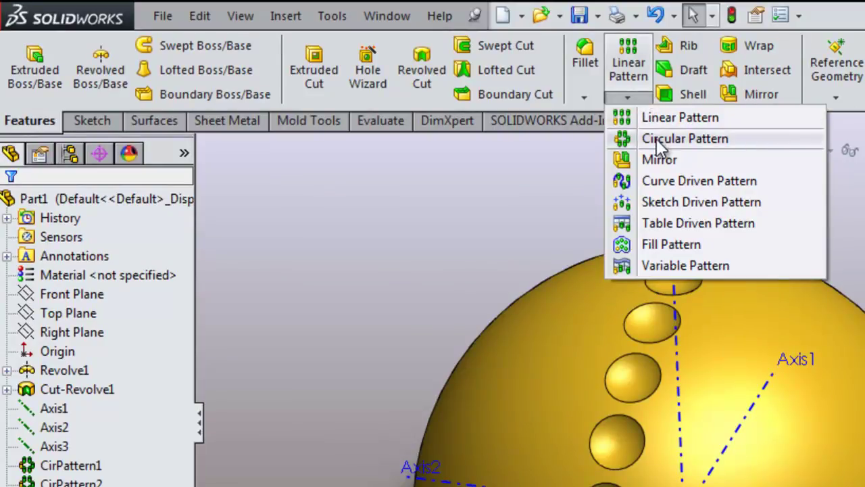
{"action": "left_click", "coordinate": [685, 138]}
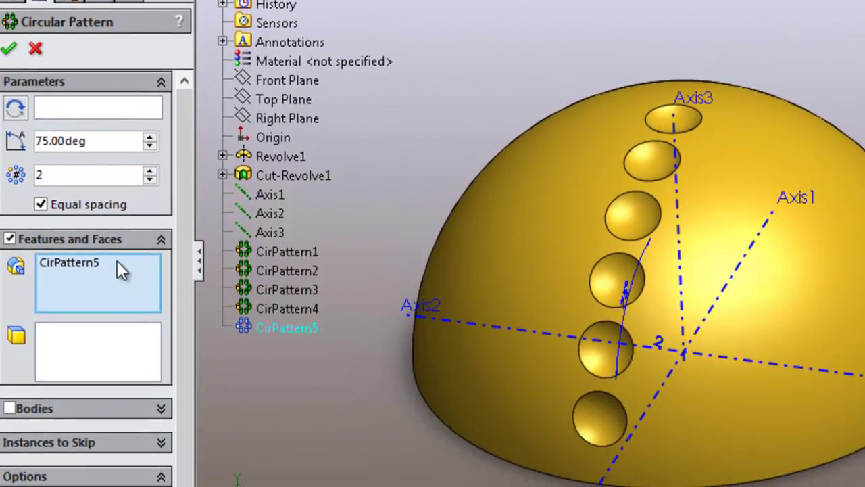
{"action": "right_click", "coordinate": [117, 392]}
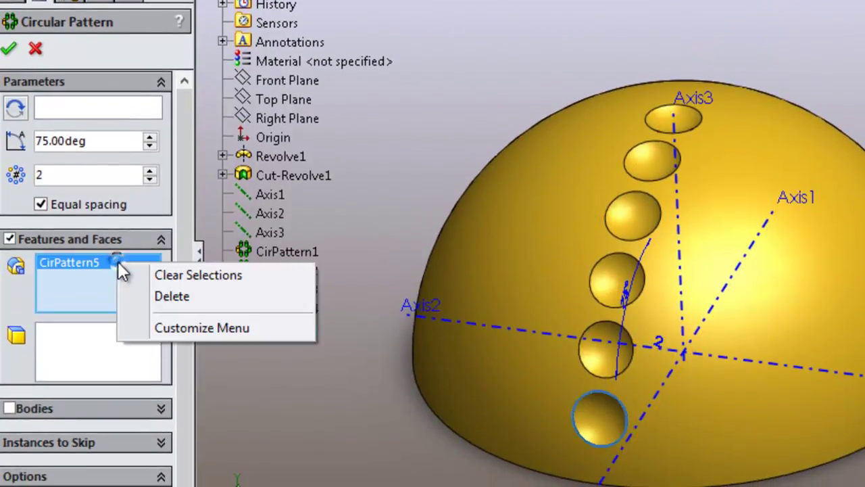
{"action": "left_click", "coordinate": [155, 275]}
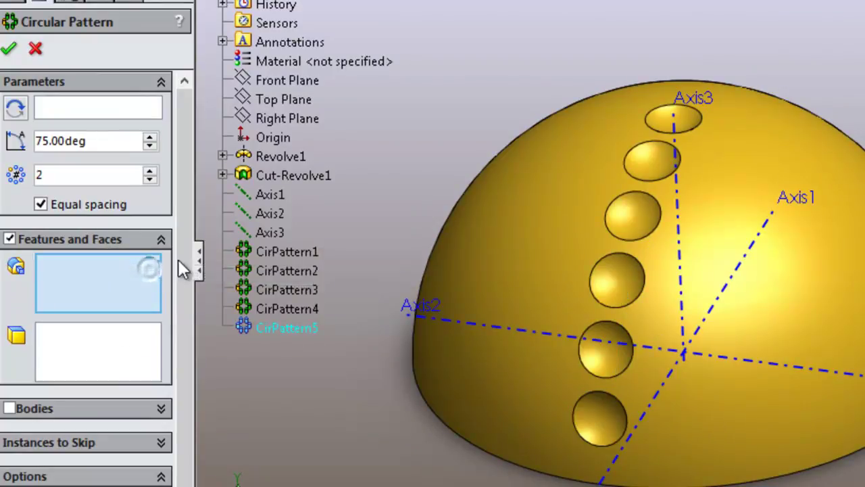
{"action": "left_click", "coordinate": [288, 176]}
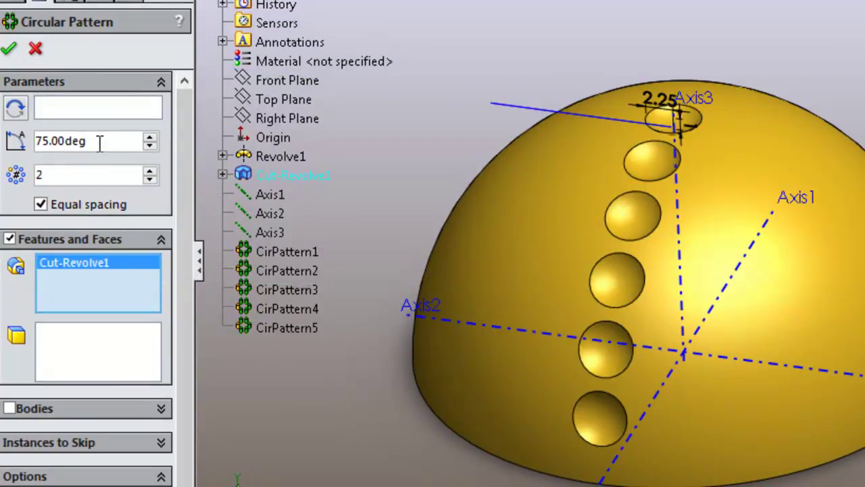
{"action": "left_click_drag", "start_coordinate": [99, 142], "coordinate": [25, 139]}
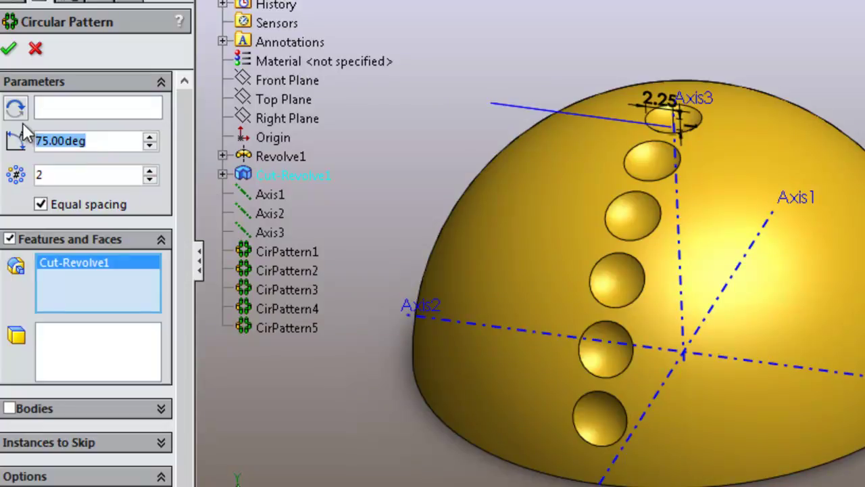
{"action": "type", "text": "90"}
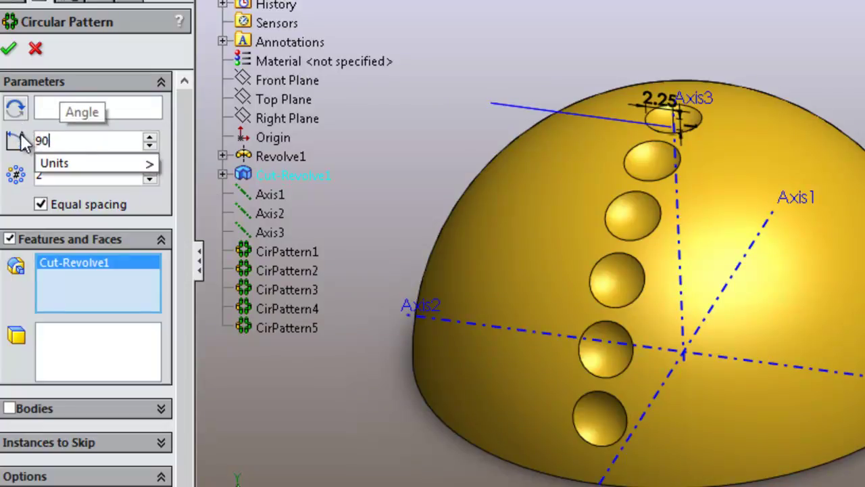
{"action": "left_click", "coordinate": [41, 113]}
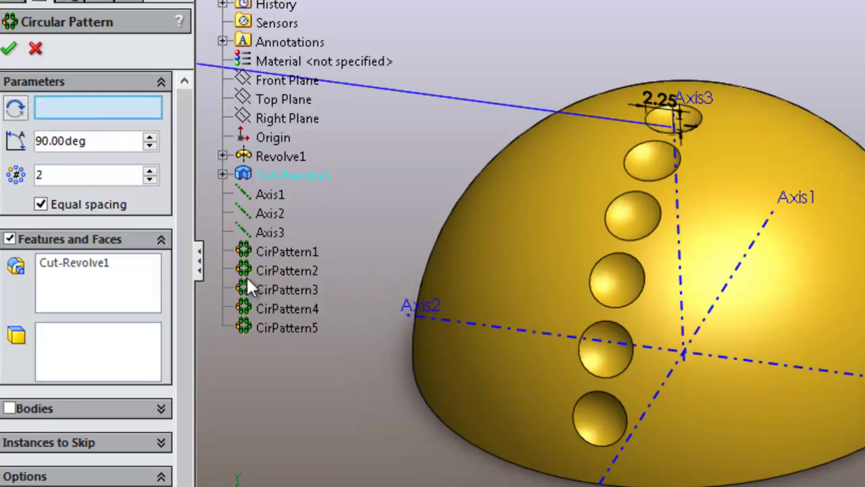
{"action": "left_click", "coordinate": [401, 312]}
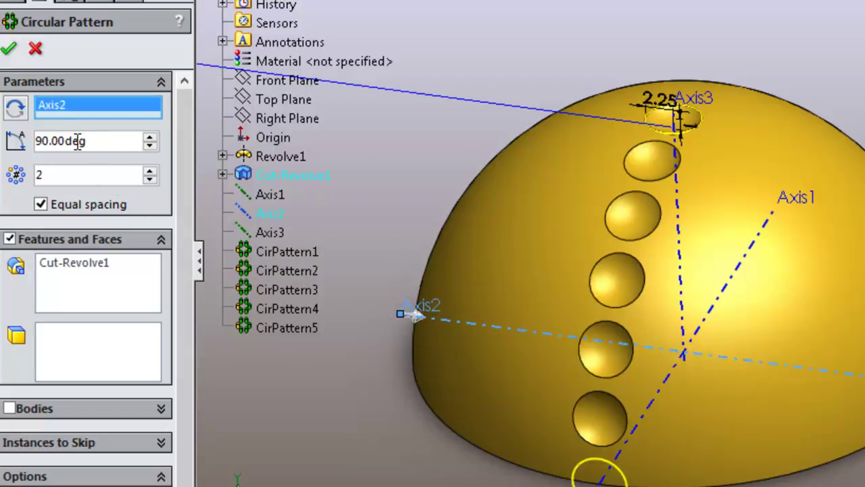
{"action": "left_click", "coordinate": [10, 48]}
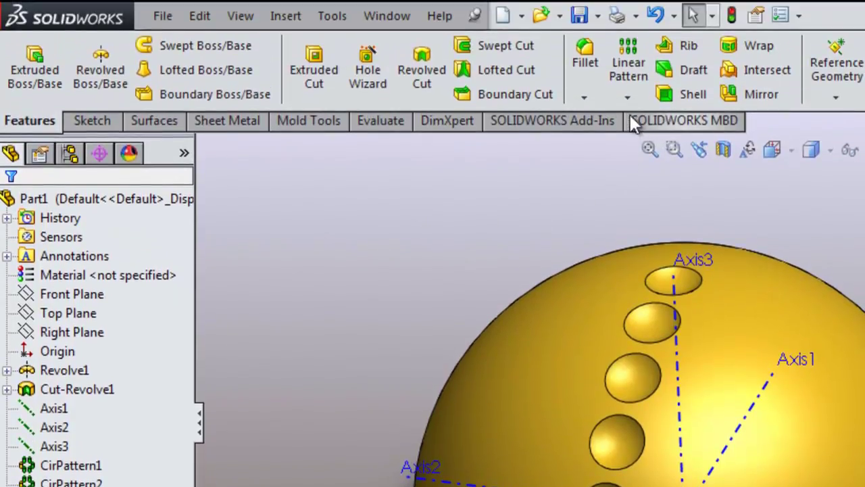
{"action": "left_click", "coordinate": [628, 99]}
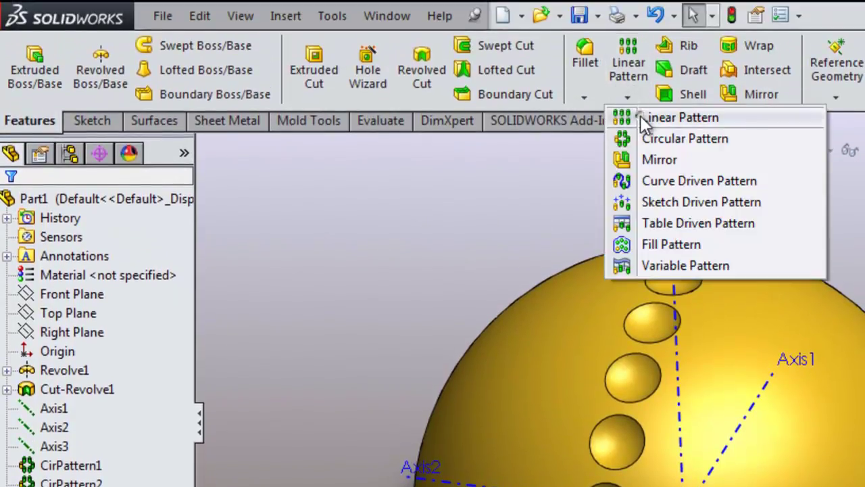
{"action": "left_click", "coordinate": [642, 118]}
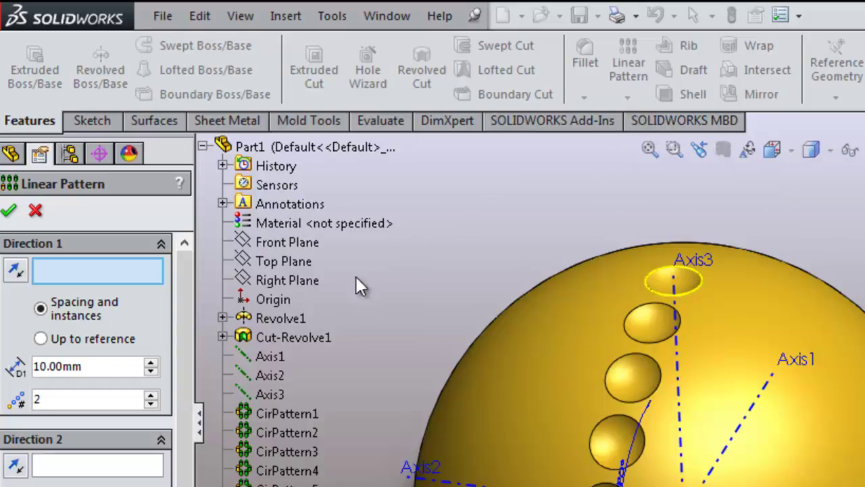
{"action": "left_click", "coordinate": [35, 212]}
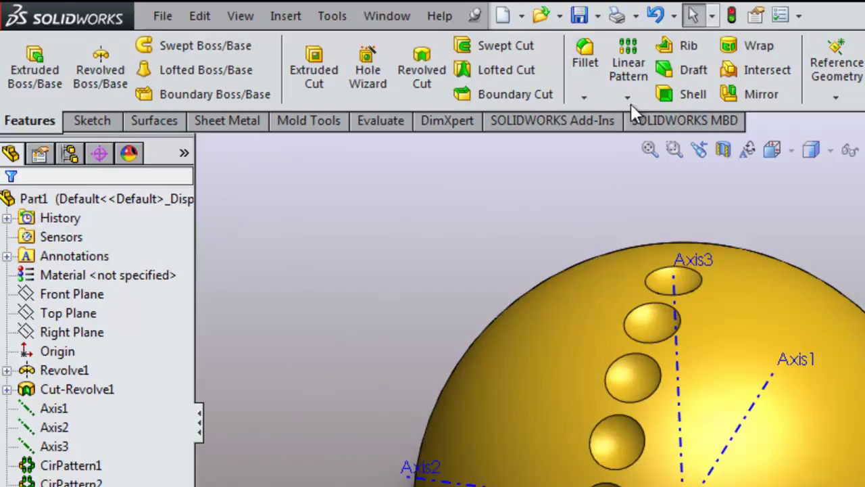
Start a new Circular Pattern with only CirPattern1 as the patterned feature and set 6 instances.
{"action": "left_click", "coordinate": [629, 98]}
{"action": "left_click", "coordinate": [670, 139]}
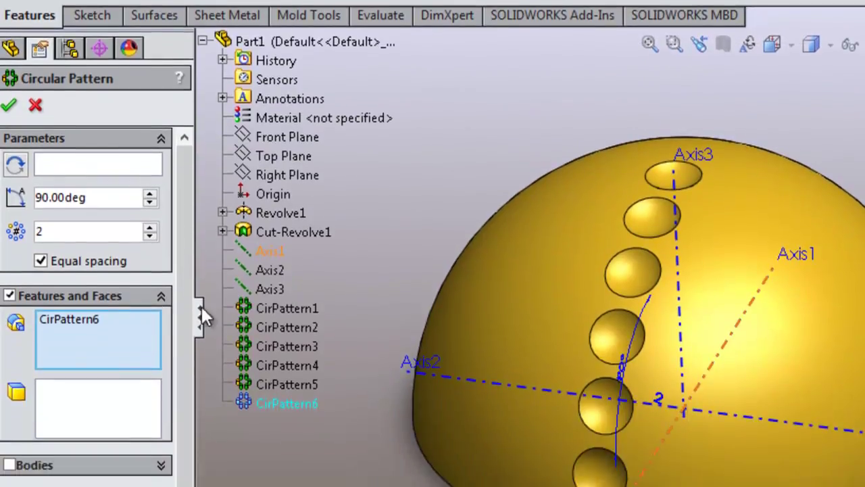
{"action": "right_click", "coordinate": [139, 326]}
{"action": "left_click", "coordinate": [173, 340]}
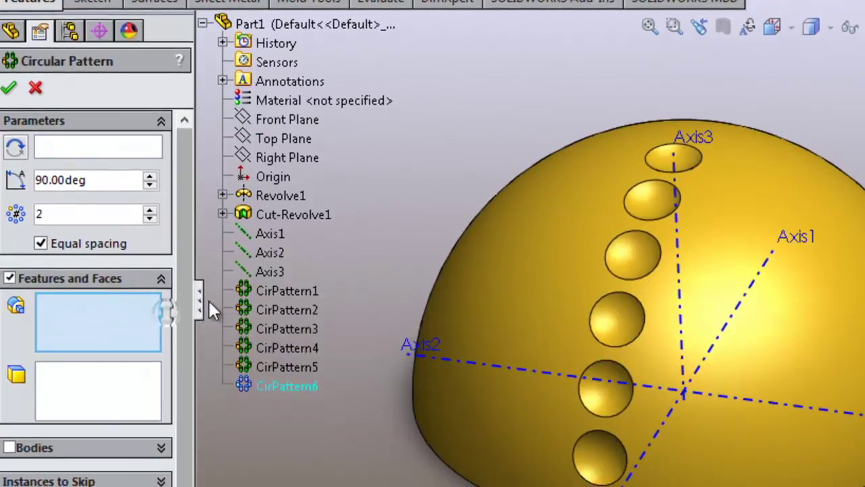
{"action": "left_click", "coordinate": [273, 289]}
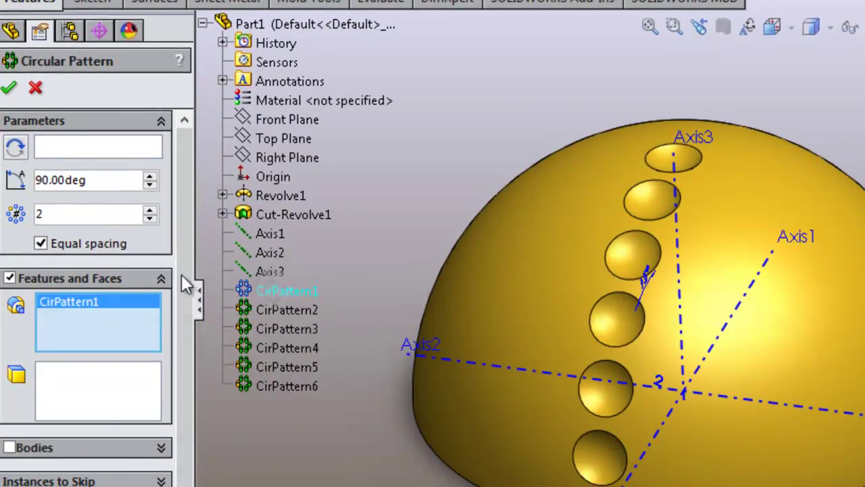
{"action": "double_click", "coordinate": [39, 215]}
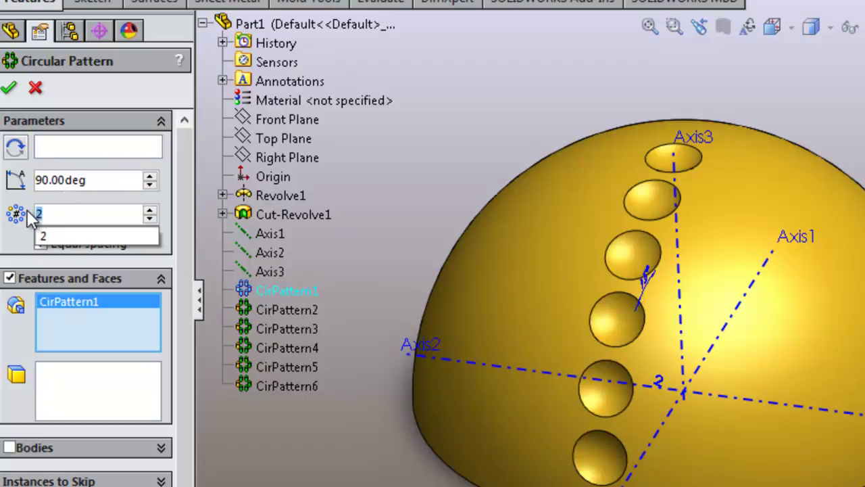
{"action": "key", "text": "Escape"}
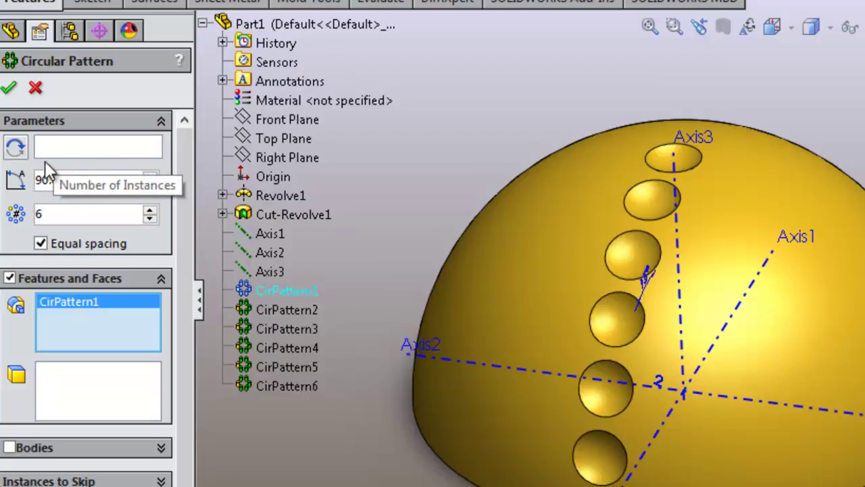
Set the CirPattern1 pattern's total angle to 360 degrees, use Axis3 as its rotation axis and create it.
{"action": "left_click", "coordinate": [101, 178]}
{"action": "double_click", "coordinate": [102, 179]}
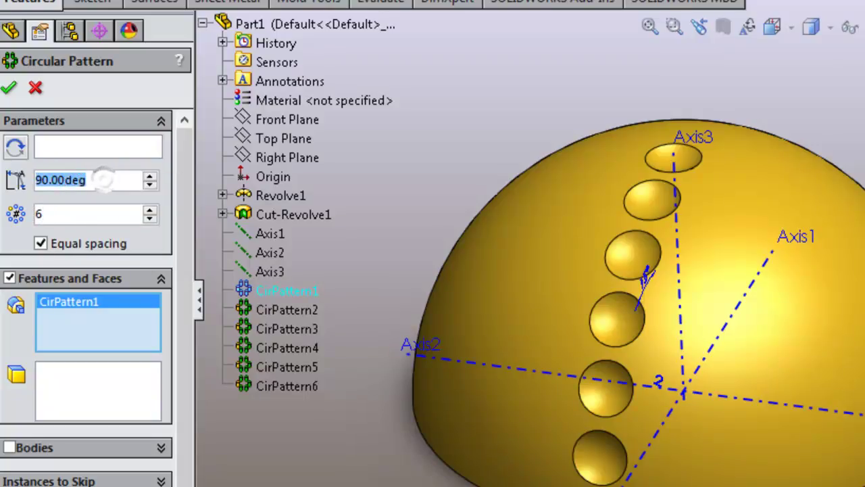
{"action": "type", "text": "360"}
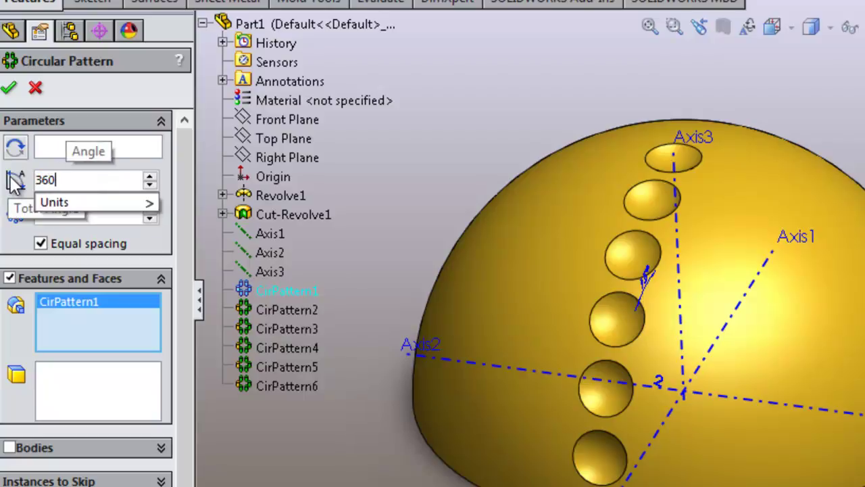
{"action": "key", "text": "Return"}
{"action": "left_click", "coordinate": [64, 151]}
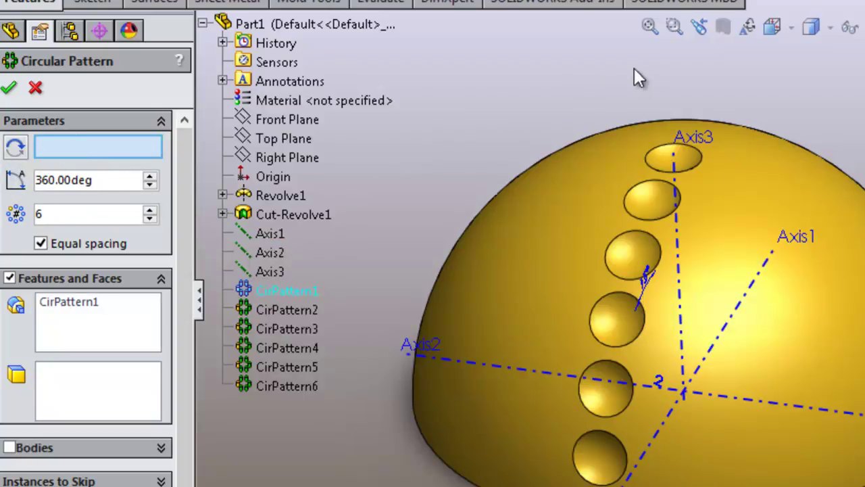
{"action": "left_click", "coordinate": [680, 179]}
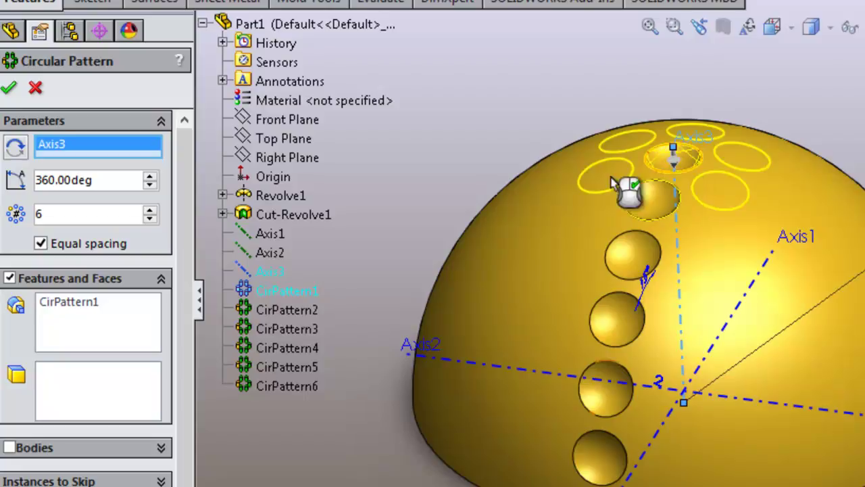
{"action": "left_click", "coordinate": [10, 89]}
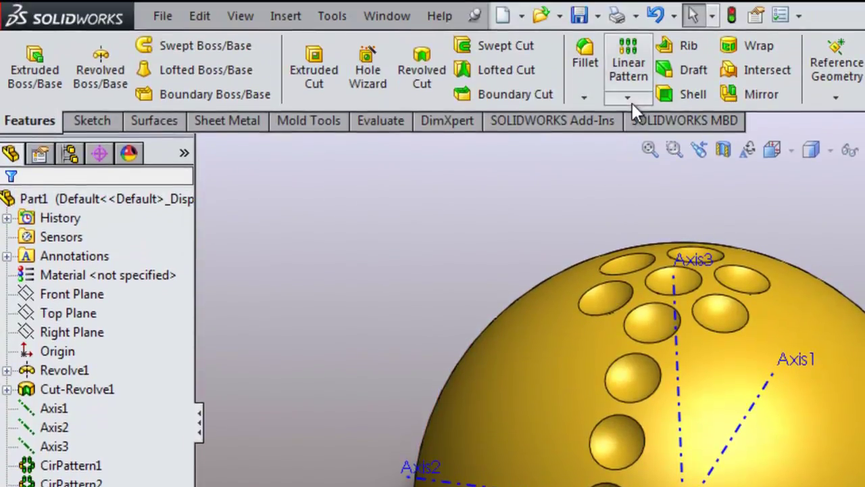
Create a Circular Pattern about Axis3, with only CirPattern2 as the patterned feature and 12 equally spaced instances over 360 degrees.
{"action": "left_click", "coordinate": [630, 100]}
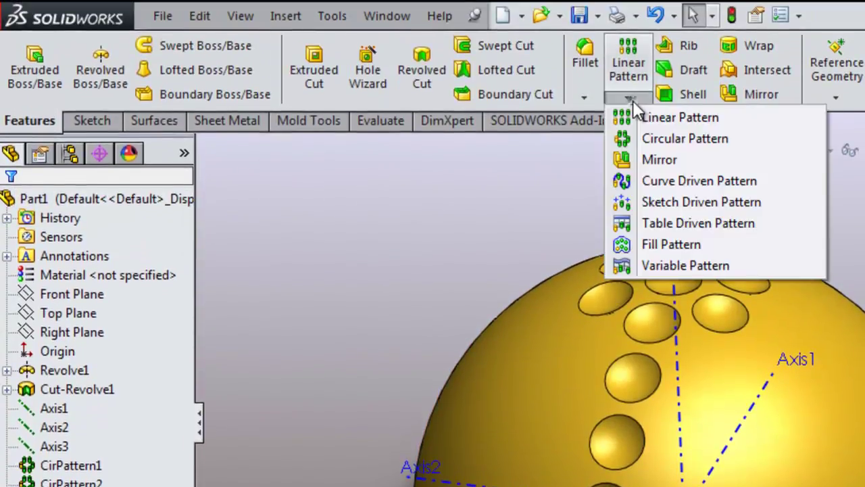
{"action": "left_click", "coordinate": [674, 140]}
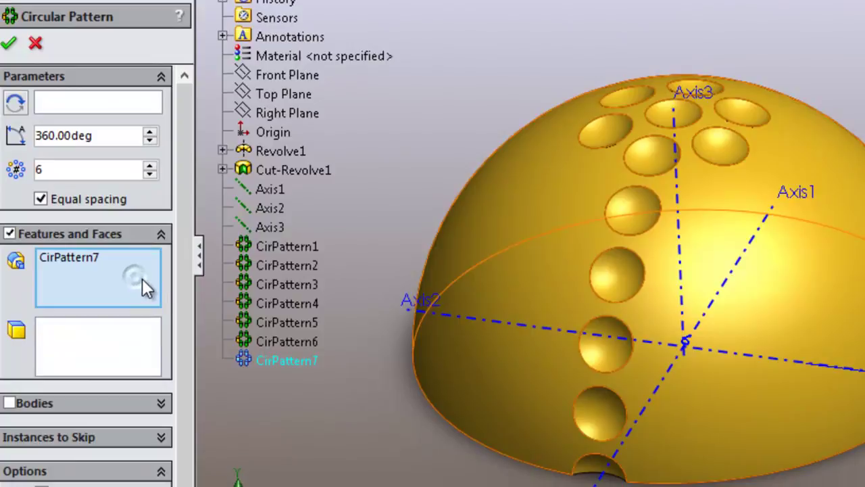
{"action": "right_click", "coordinate": [155, 275]}
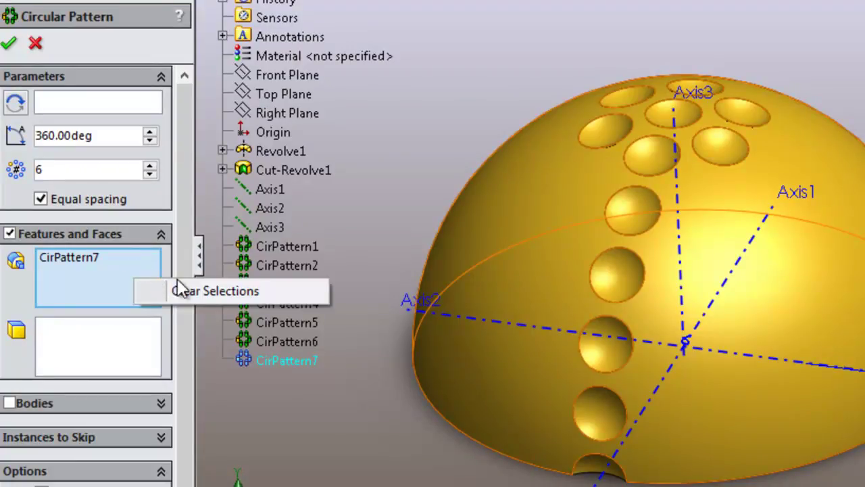
{"action": "left_click", "coordinate": [196, 287]}
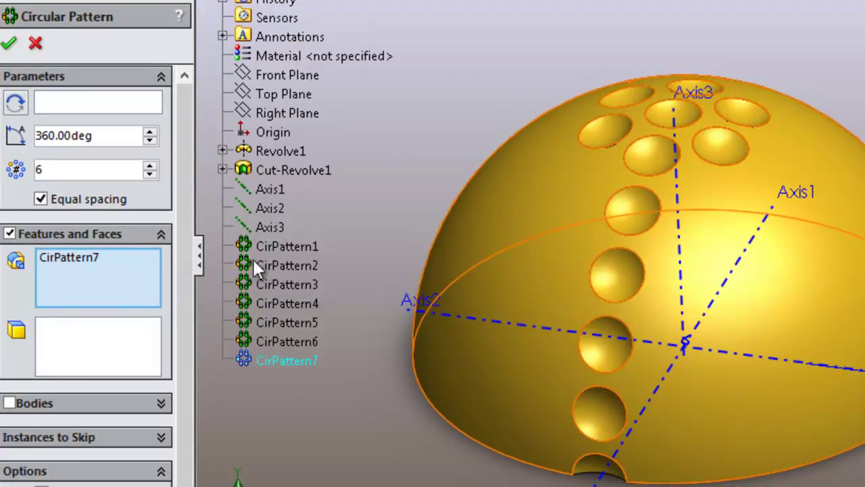
{"action": "left_click", "coordinate": [289, 264]}
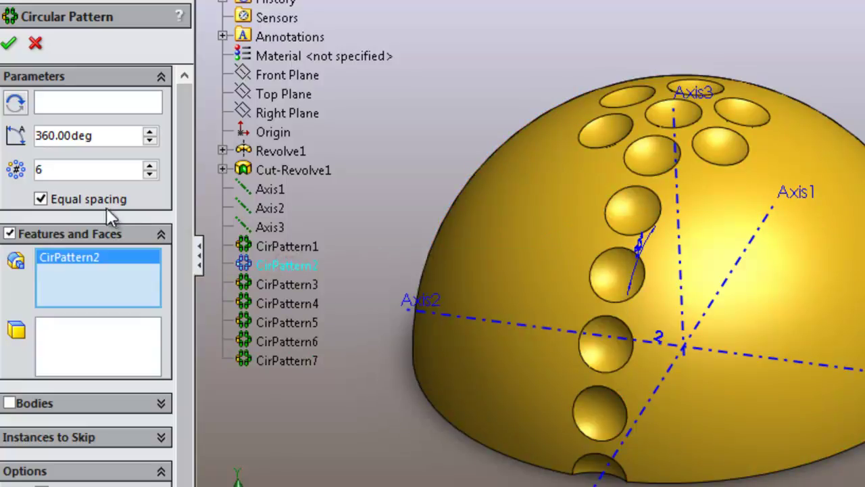
{"action": "left_click", "coordinate": [67, 167]}
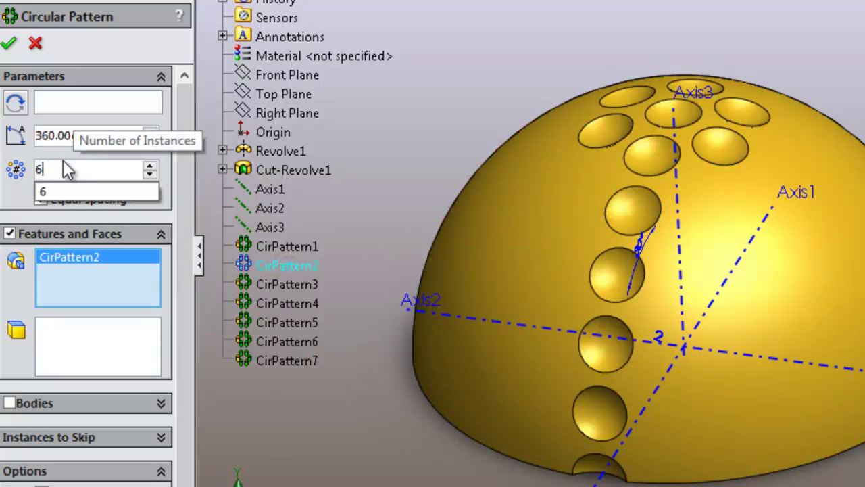
{"action": "key", "text": "BackSpace"}
{"action": "type", "text": "12"}
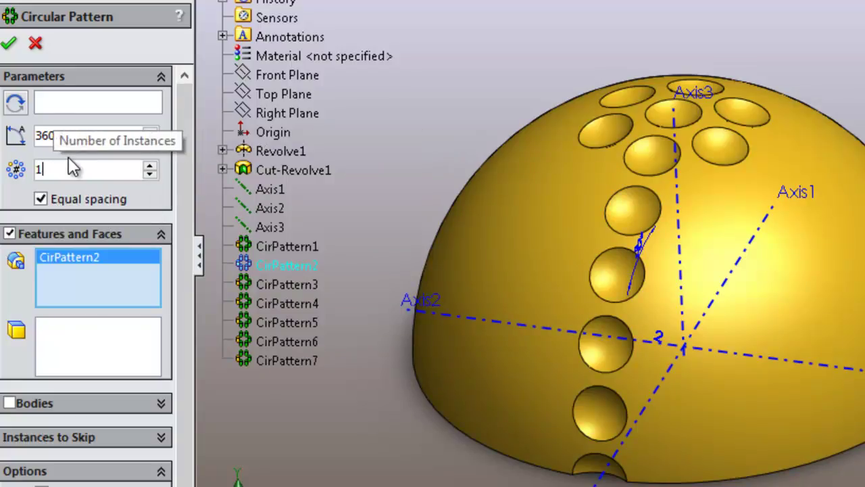
{"action": "left_click", "coordinate": [58, 107]}
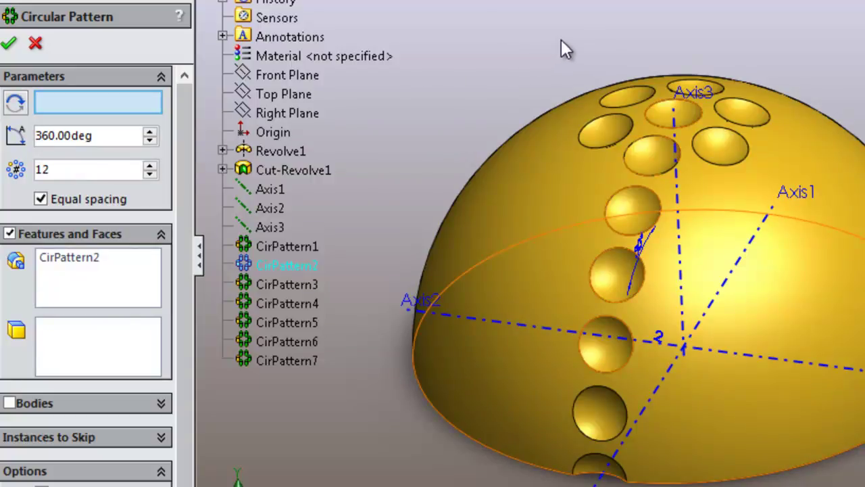
{"action": "left_click", "coordinate": [678, 130]}
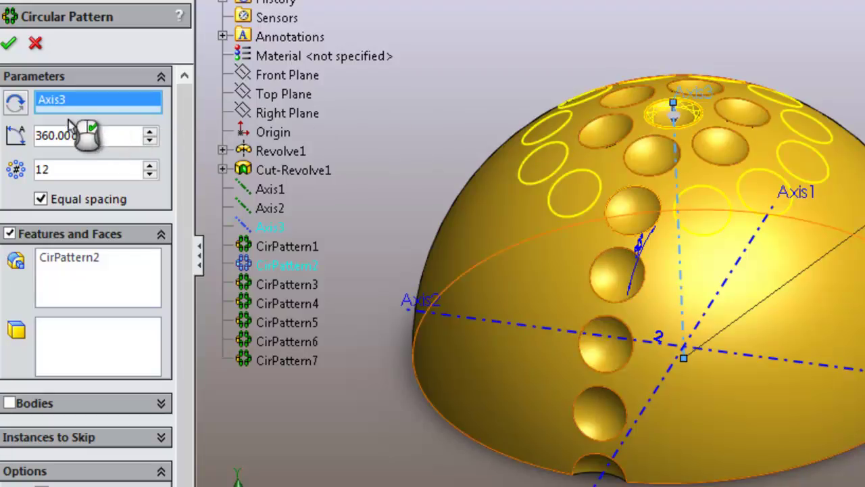
{"action": "left_click", "coordinate": [9, 47]}
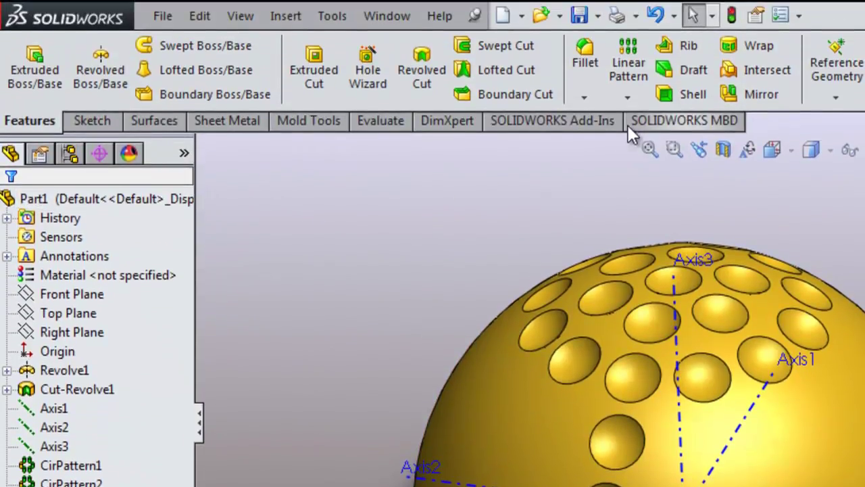
Create a Circular Pattern about Axis3, with only CirPattern3 as the patterned feature and 18 equally spaced instances over 360 degrees.
{"action": "left_click", "coordinate": [628, 34]}
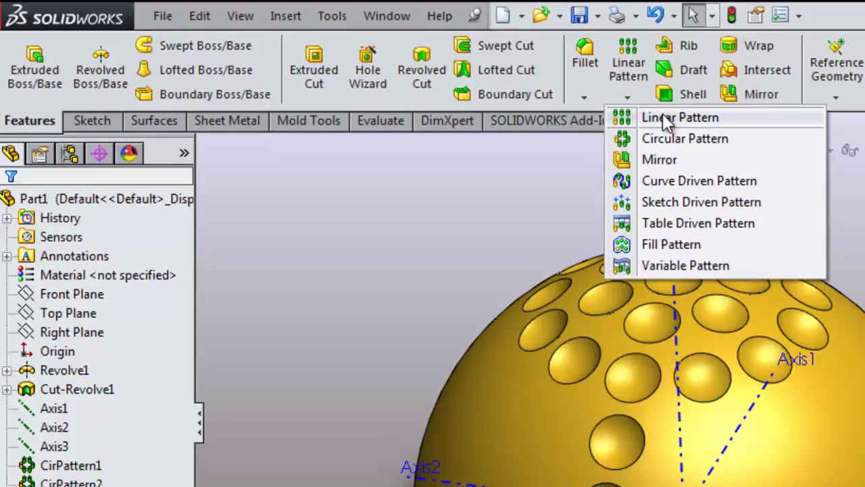
{"action": "left_click", "coordinate": [666, 140]}
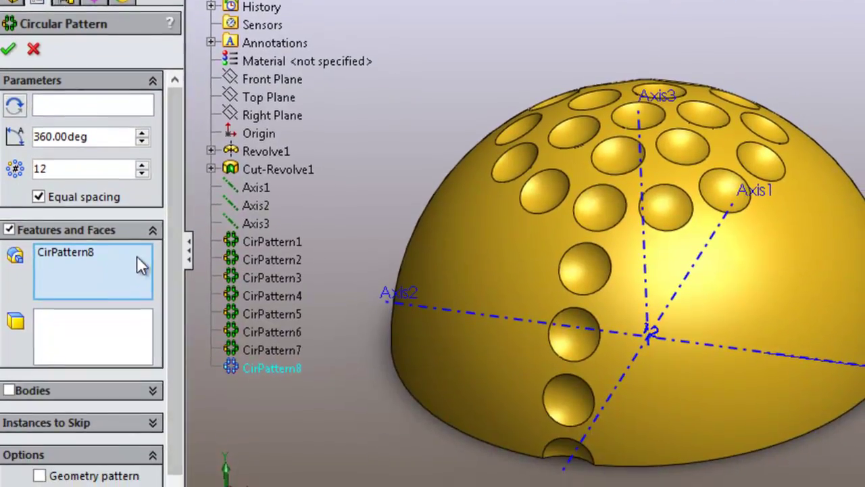
{"action": "right_click", "coordinate": [138, 436]}
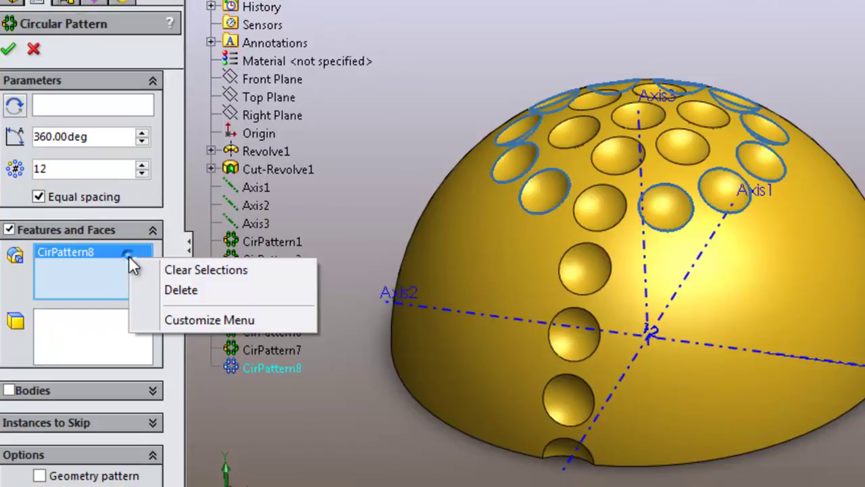
{"action": "left_click", "coordinate": [176, 270]}
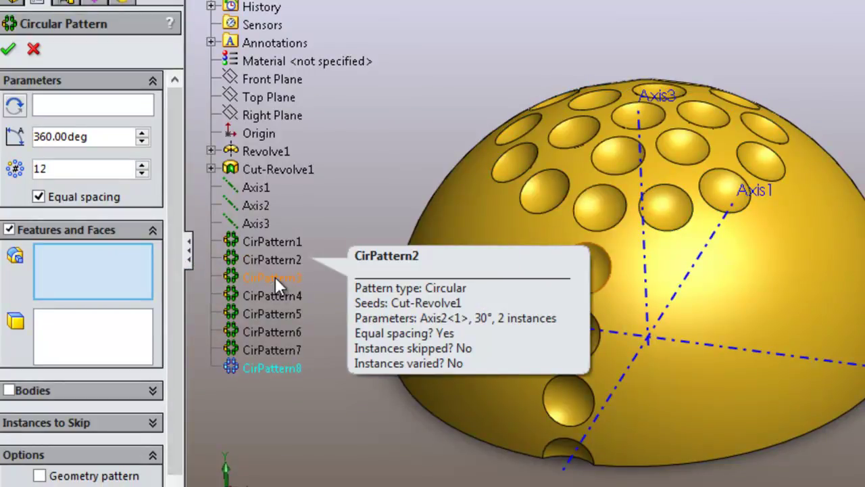
{"action": "left_click", "coordinate": [269, 278]}
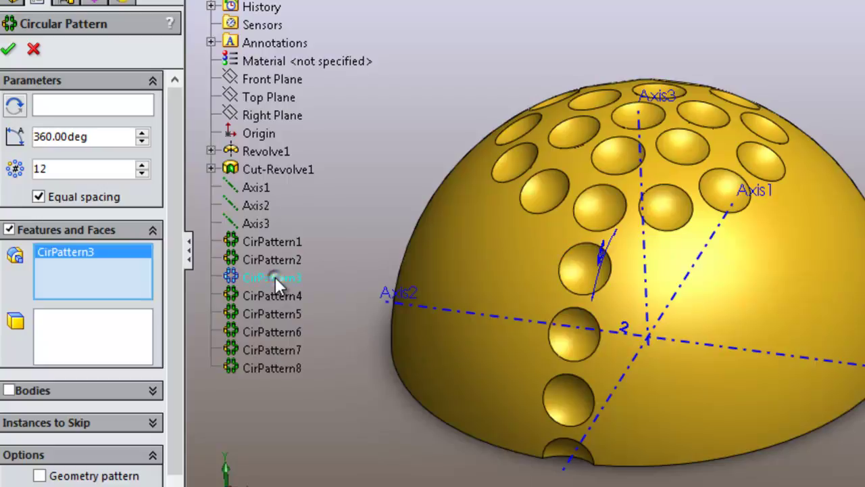
{"action": "left_click", "coordinate": [89, 169]}
{"action": "left_click_drag", "start_coordinate": [49, 167], "coordinate": [26, 164]}
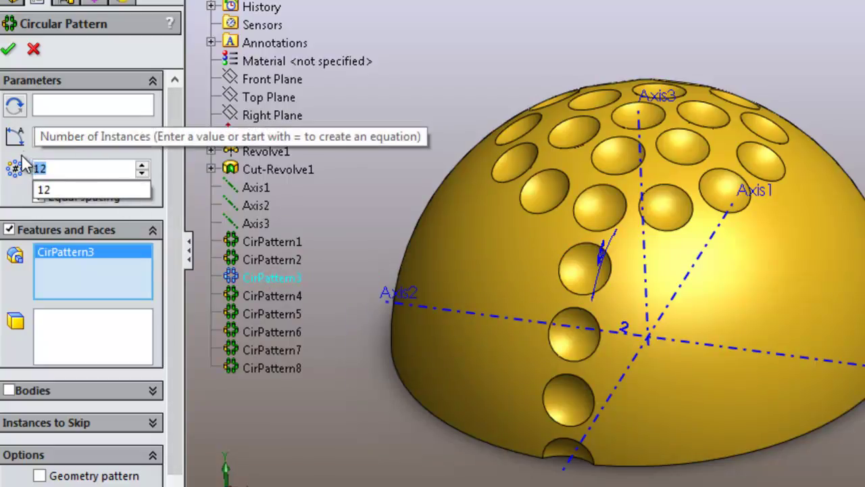
{"action": "type", "text": "18"}
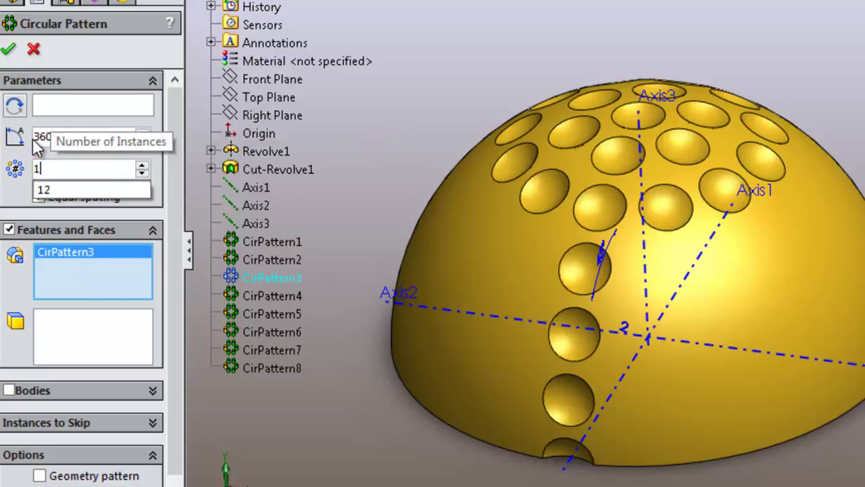
{"action": "left_click", "coordinate": [59, 108]}
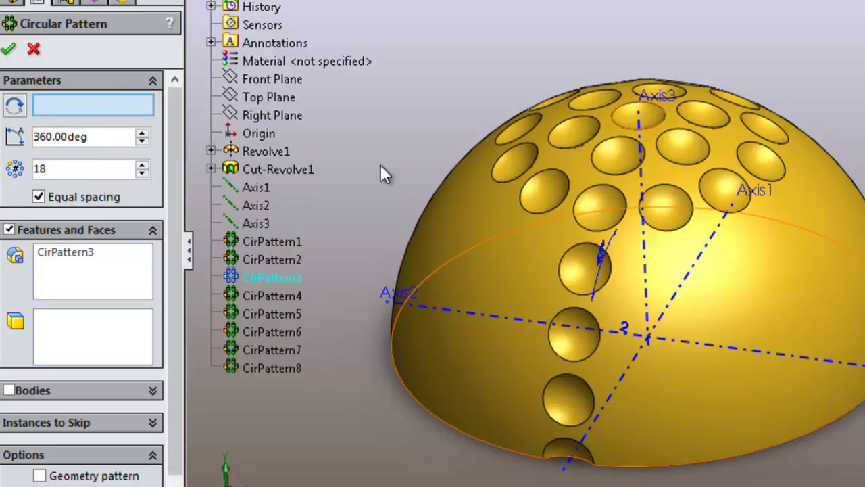
{"action": "left_click", "coordinate": [643, 182]}
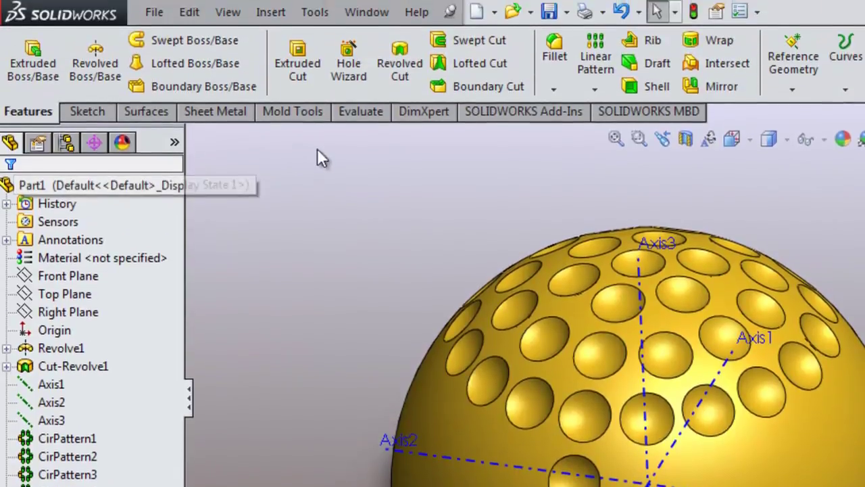
Create a Circular Pattern about Axis3, with only CirPattern4 as the patterned feature and 21 equally spaced instances over 360 degrees.
{"action": "left_click", "coordinate": [594, 91]}
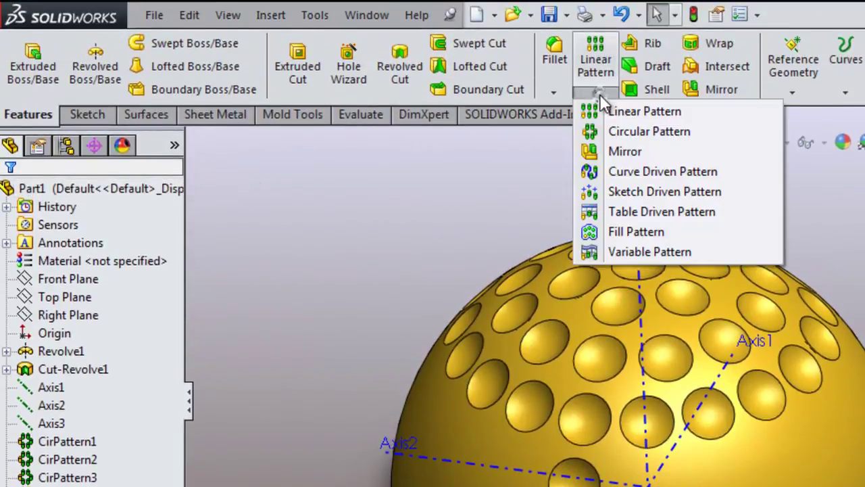
{"action": "left_click", "coordinate": [631, 134]}
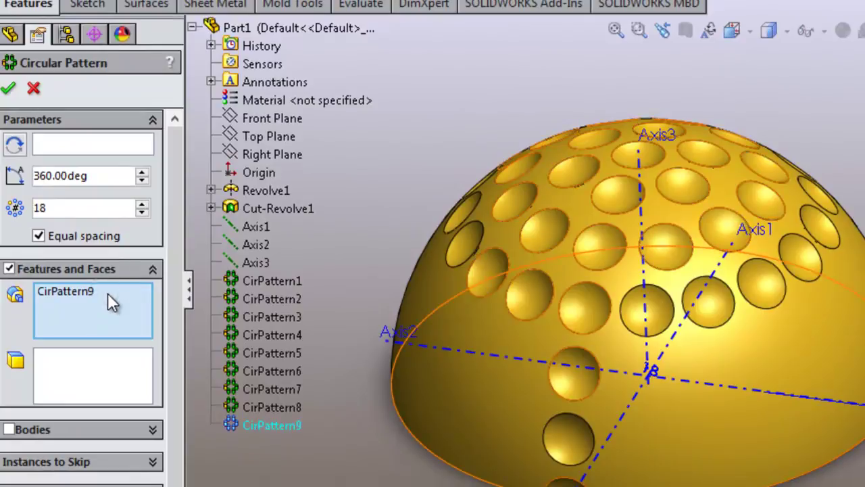
{"action": "right_click", "coordinate": [108, 291]}
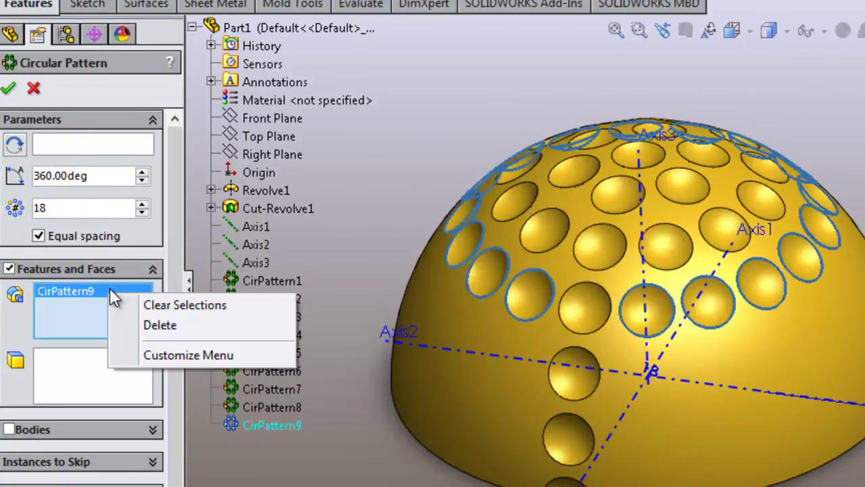
{"action": "left_click", "coordinate": [156, 304]}
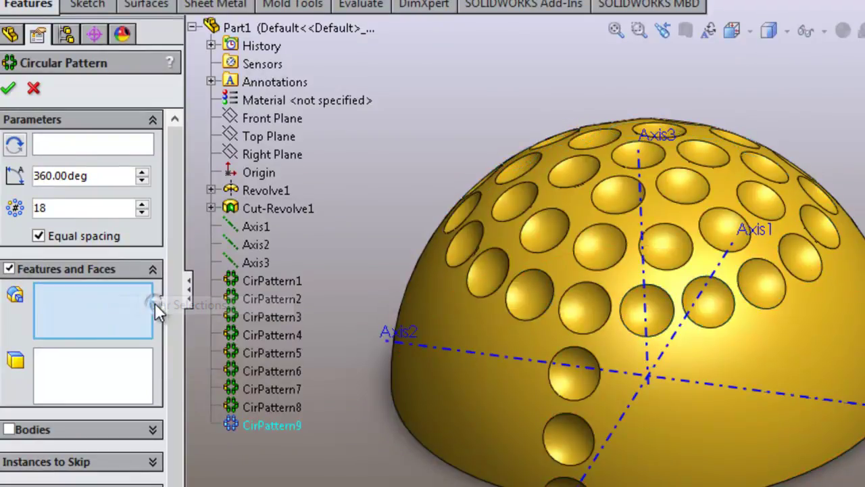
{"action": "left_click", "coordinate": [242, 334]}
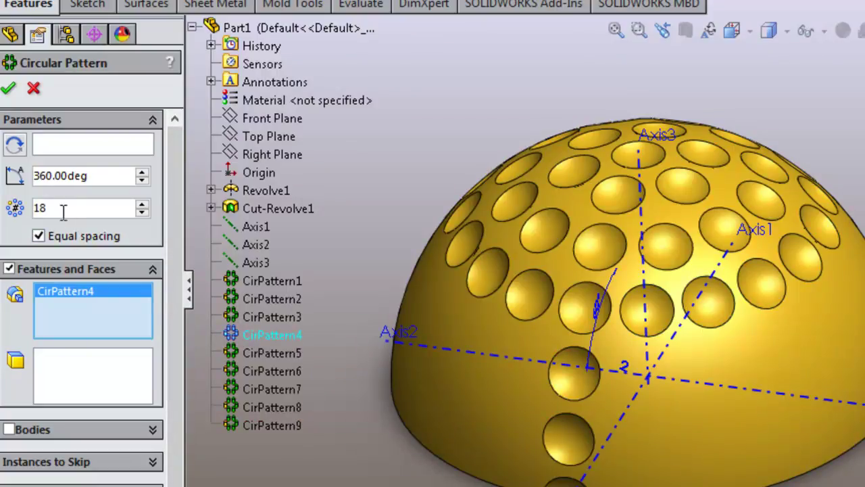
{"action": "left_click_drag", "start_coordinate": [62, 209], "coordinate": [31, 211]}
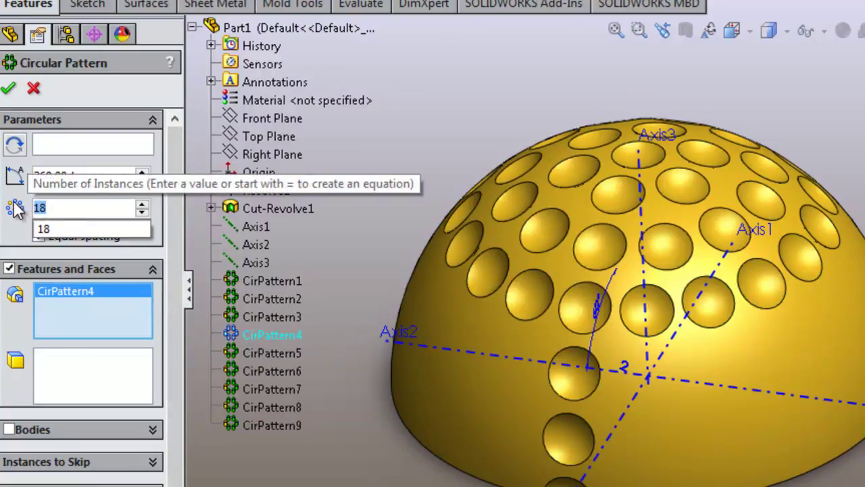
{"action": "type", "text": "21"}
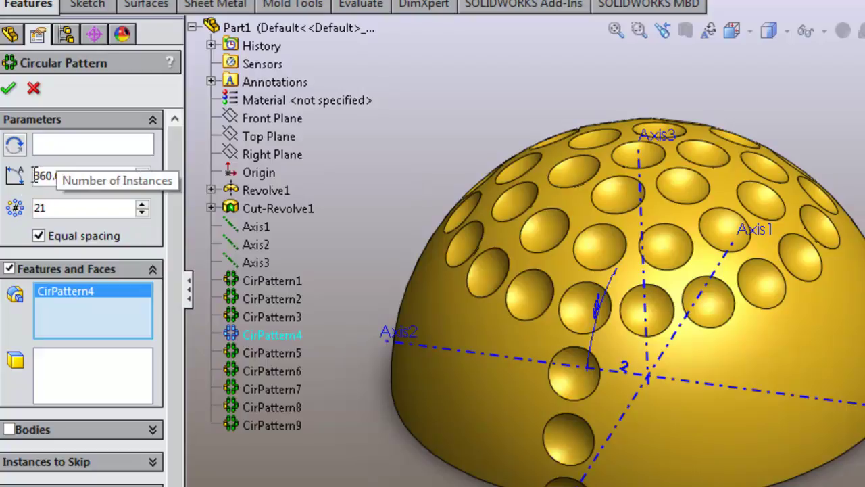
{"action": "left_click", "coordinate": [51, 151]}
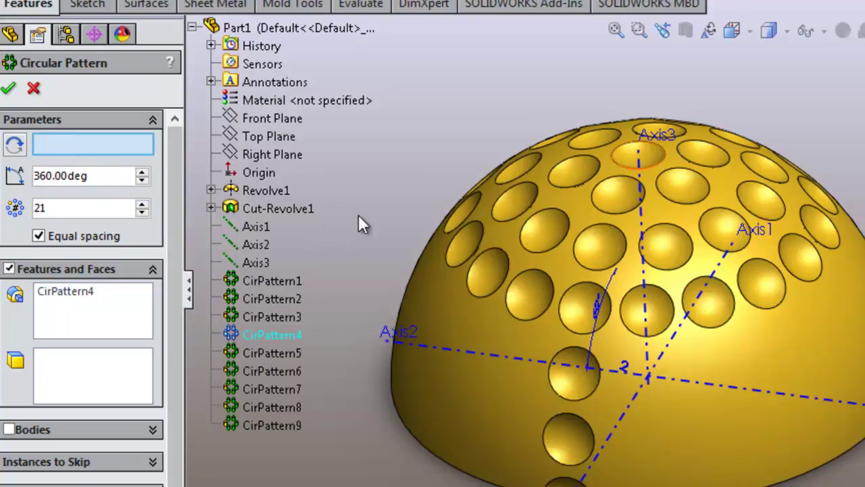
{"action": "left_click", "coordinate": [640, 163]}
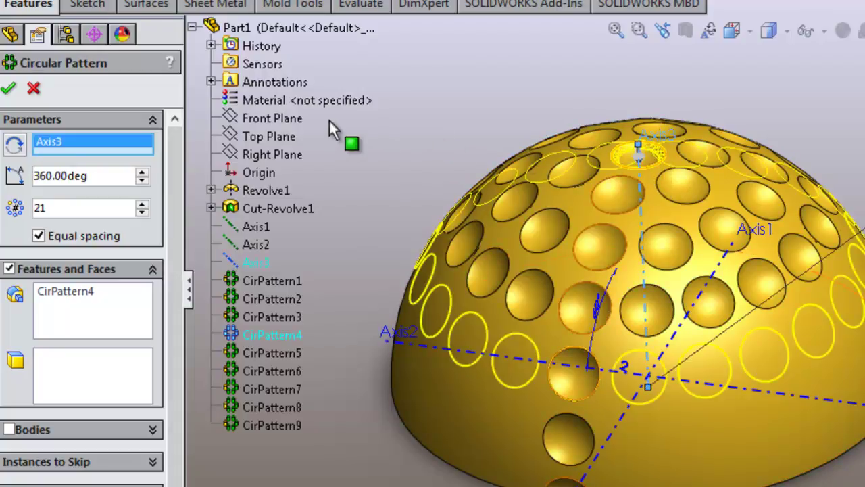
{"action": "left_click", "coordinate": [10, 88]}
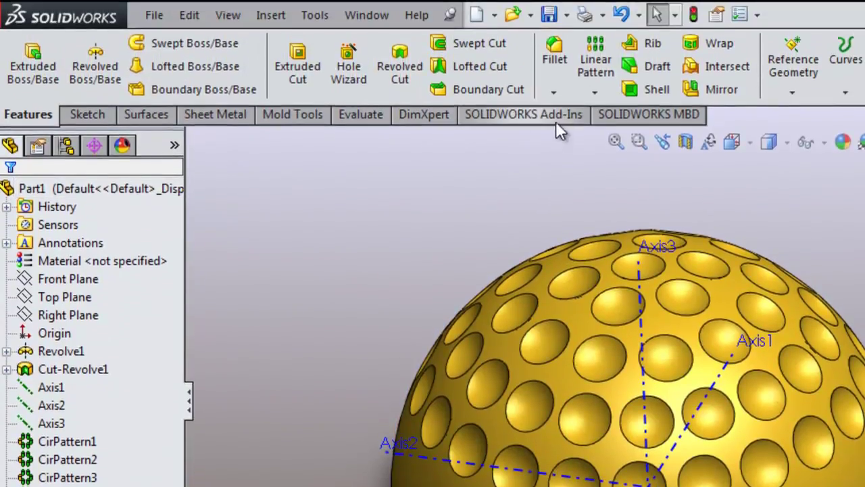
Create a Circular Pattern about Axis3, with only CirPattern5 as the patterned feature and 24 equally spaced instances over 360 degrees.
{"action": "left_click", "coordinate": [596, 93]}
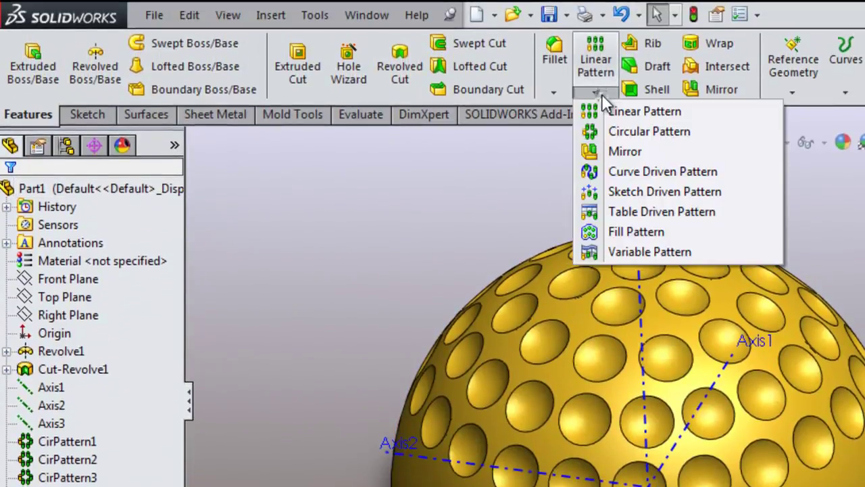
{"action": "left_click", "coordinate": [629, 133]}
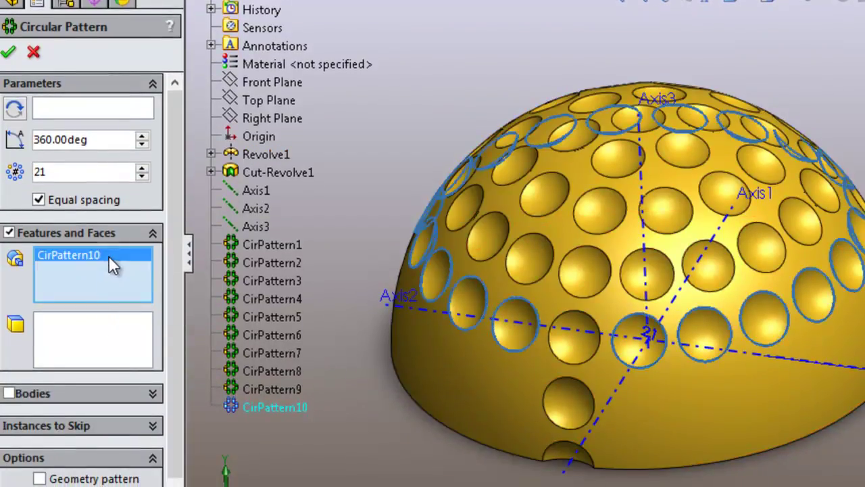
{"action": "right_click", "coordinate": [130, 263]}
{"action": "left_click", "coordinate": [139, 271]}
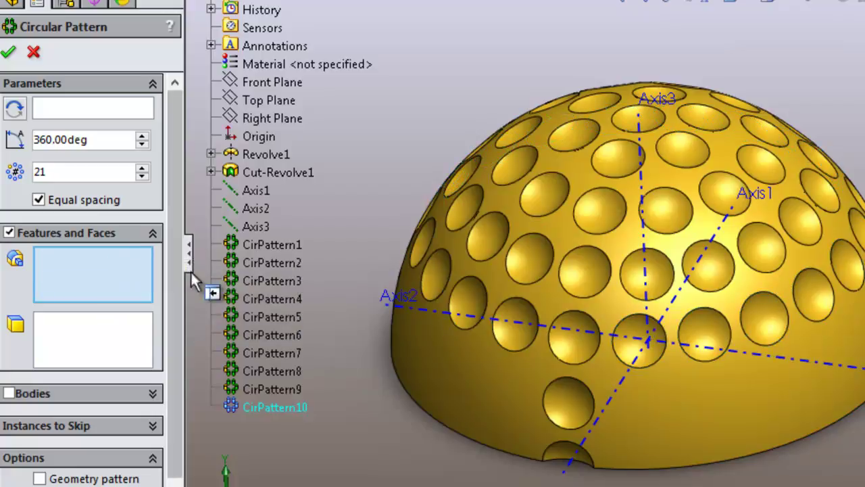
{"action": "left_click", "coordinate": [259, 316]}
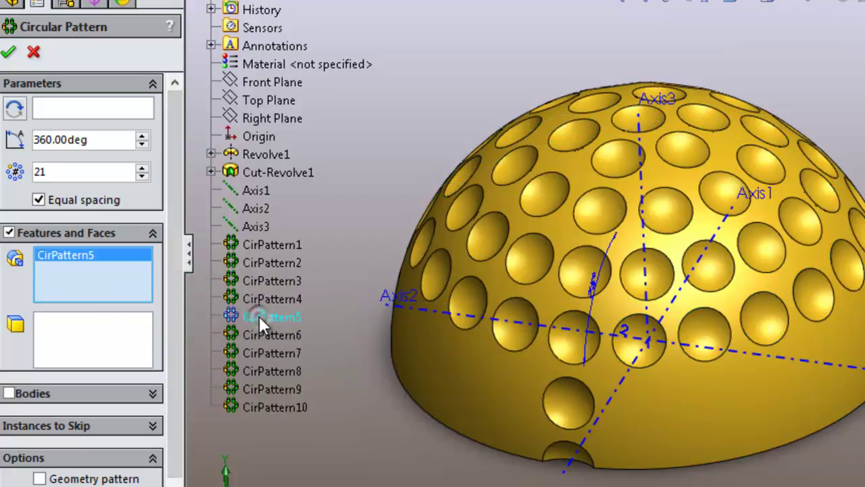
{"action": "left_click", "coordinate": [68, 173]}
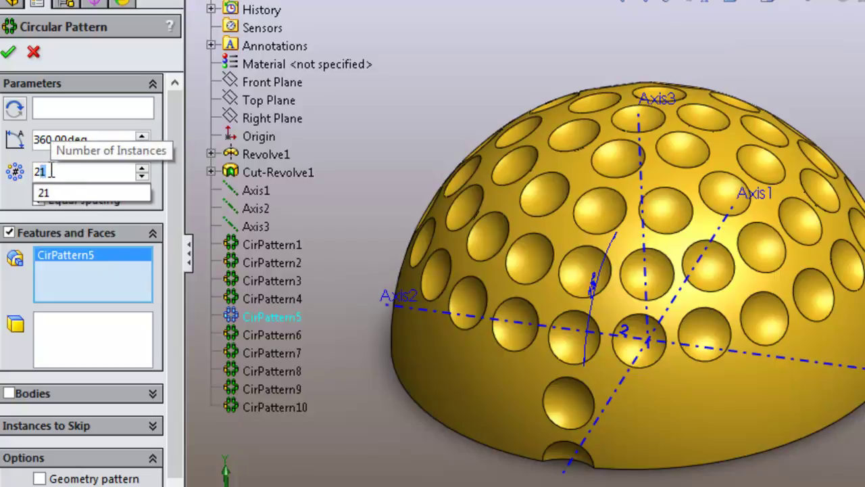
{"action": "type", "text": "24"}
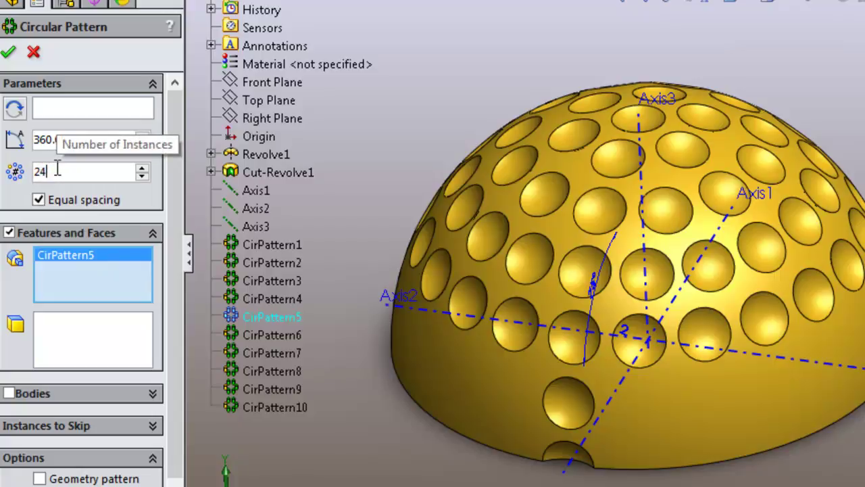
{"action": "left_click", "coordinate": [62, 110]}
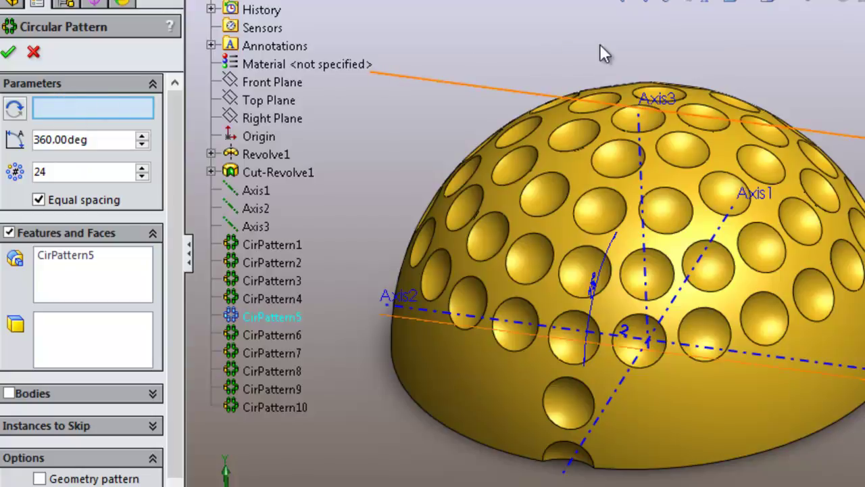
{"action": "left_click", "coordinate": [641, 127]}
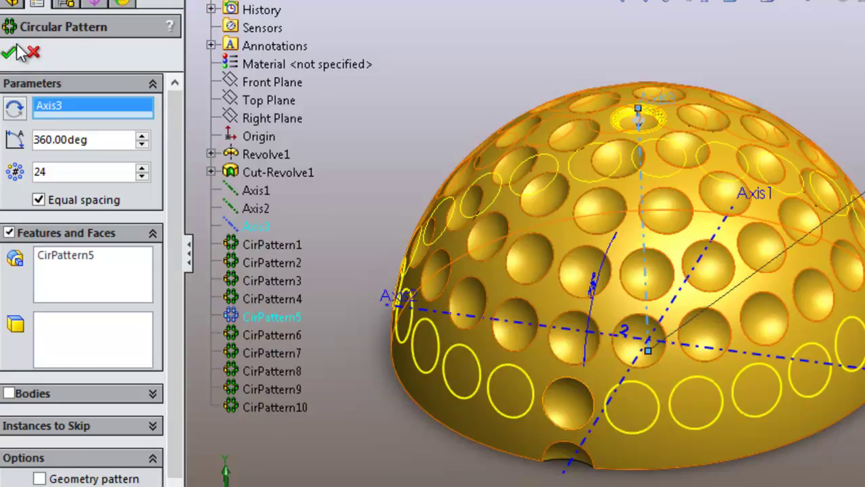
{"action": "left_click", "coordinate": [15, 52]}
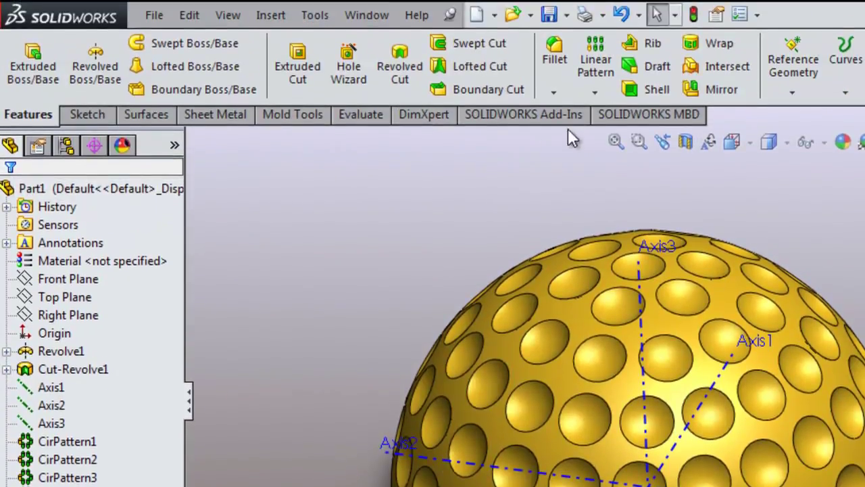
Create a Circular Pattern about Axis3, with only CirPattern6 as the patterned feature and 27 equally spaced instances over 360 degrees.
{"action": "left_click", "coordinate": [595, 91]}
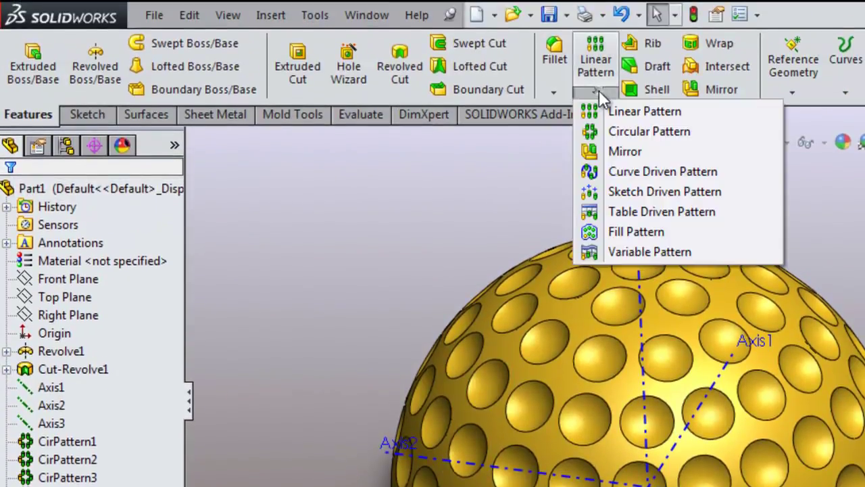
{"action": "left_click", "coordinate": [629, 131]}
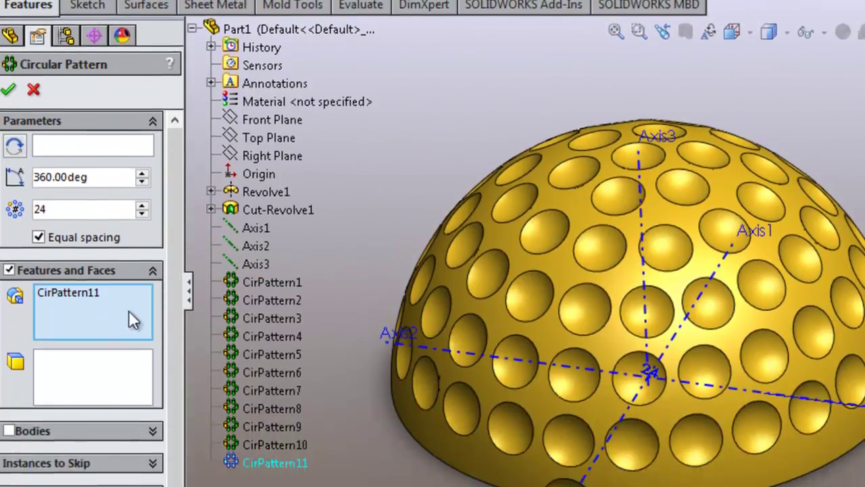
{"action": "right_click", "coordinate": [103, 422]}
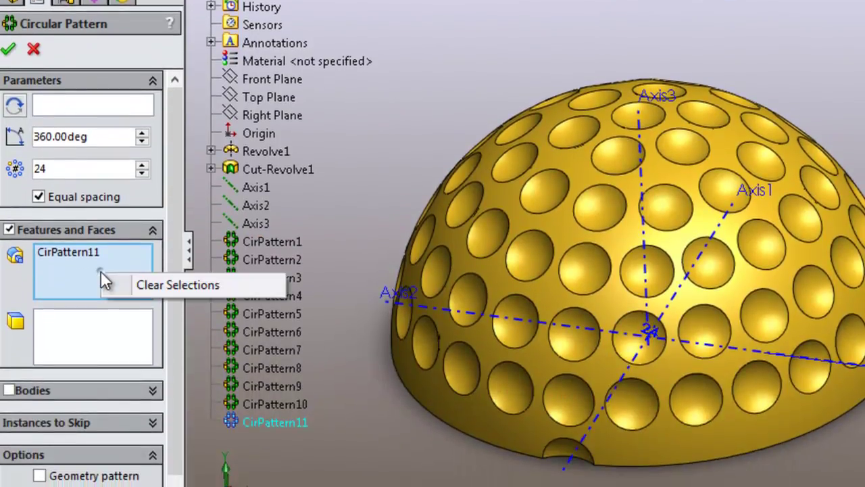
{"action": "left_click", "coordinate": [137, 284]}
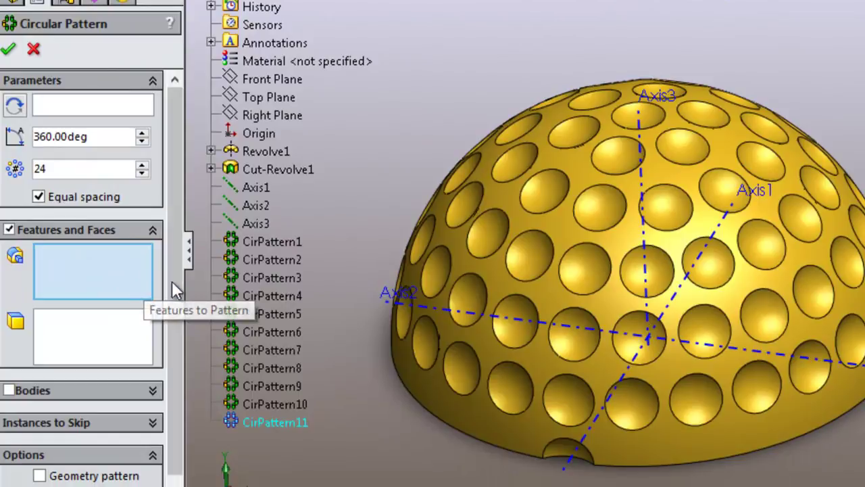
{"action": "left_click", "coordinate": [283, 330]}
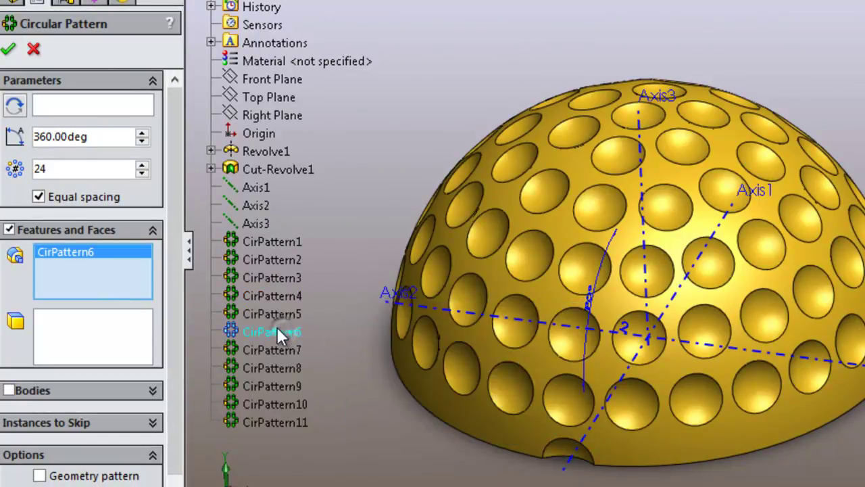
{"action": "left_click", "coordinate": [71, 170]}
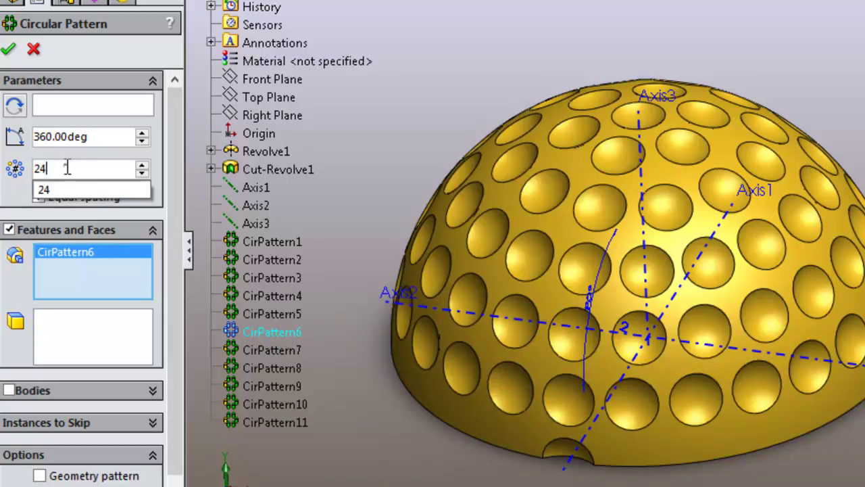
{"action": "left_click", "coordinate": [44, 168]}
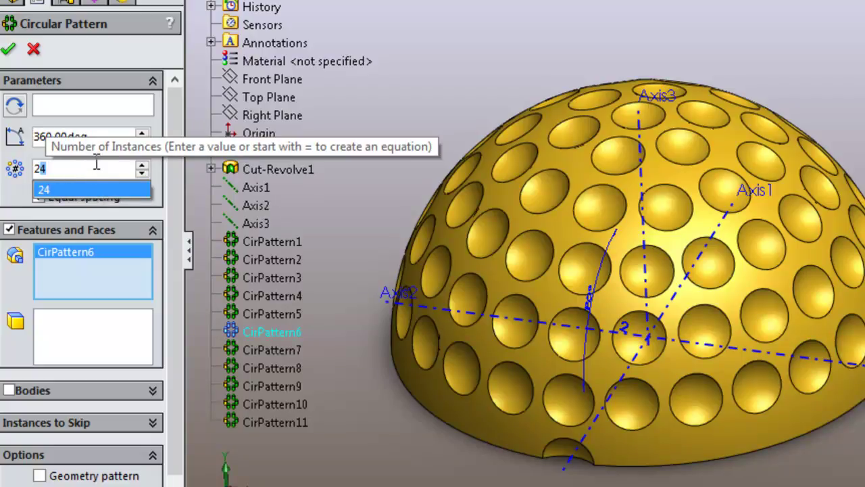
{"action": "type", "text": "7"}
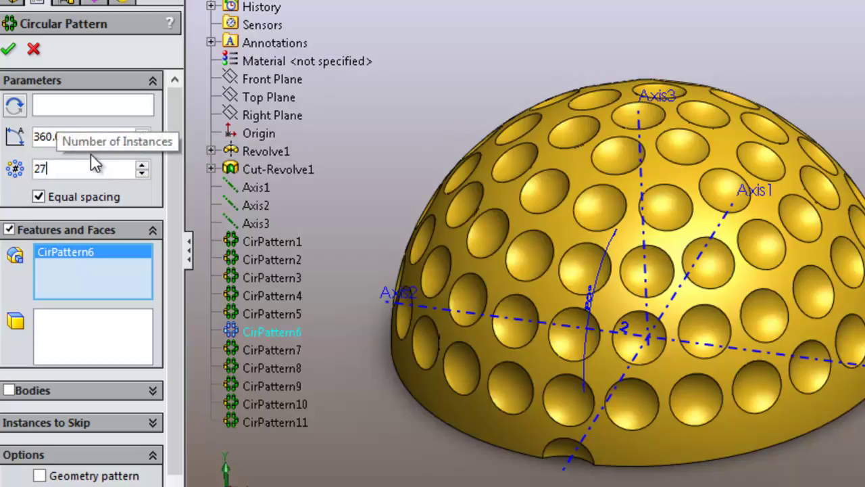
{"action": "left_click", "coordinate": [79, 106]}
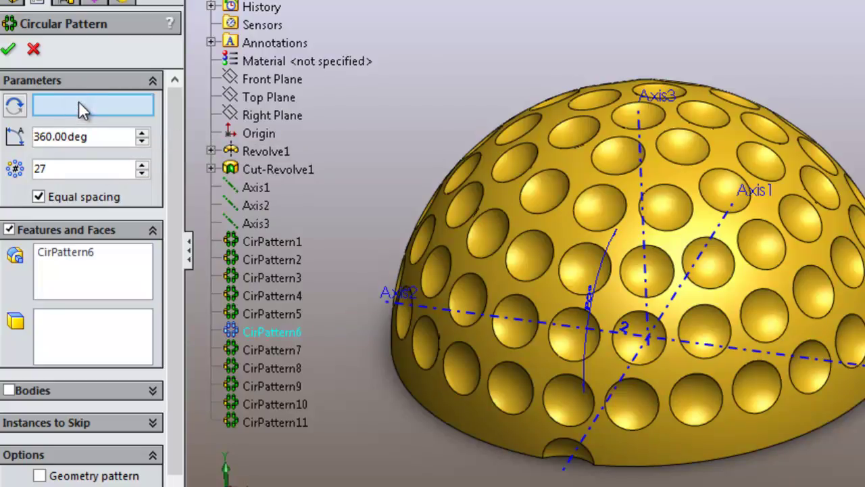
{"action": "left_click", "coordinate": [642, 126]}
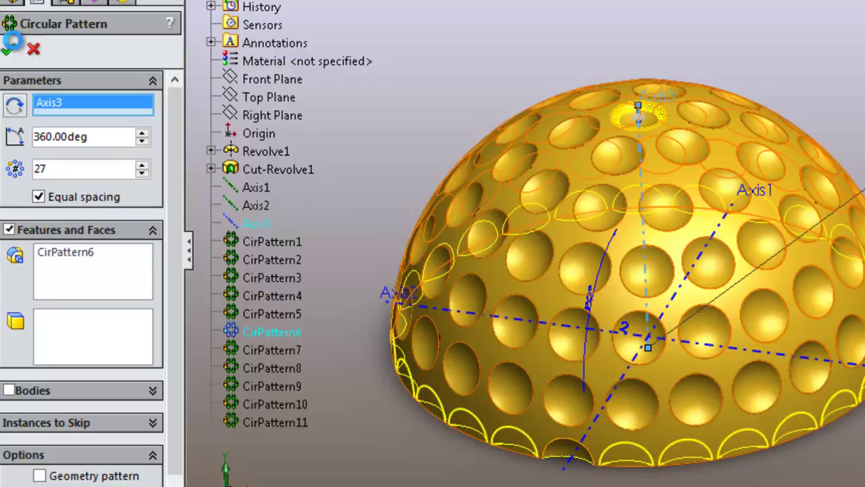
{"action": "left_click", "coordinate": [10, 46]}
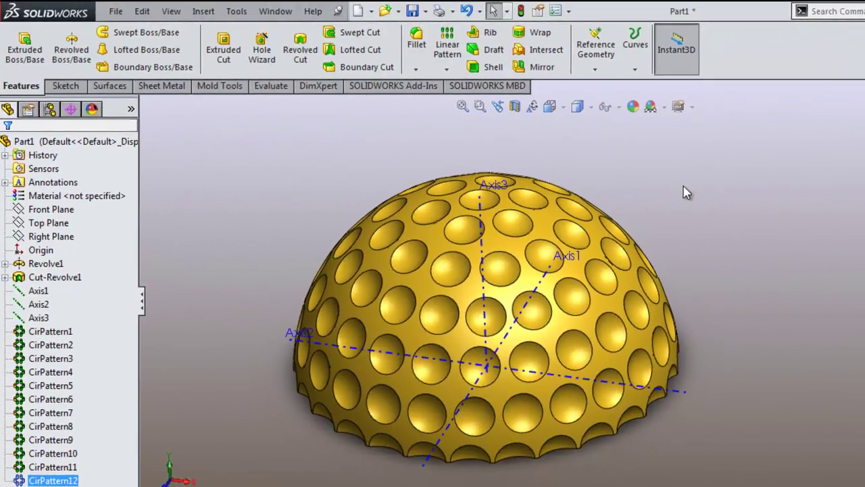
Hide reference axes Axis1, Axis2 and Axis3 so that only the dimpled dome is displayed.
{"action": "middle_click_drag", "start_coordinate": [714, 320], "coordinate": [786, 358]}
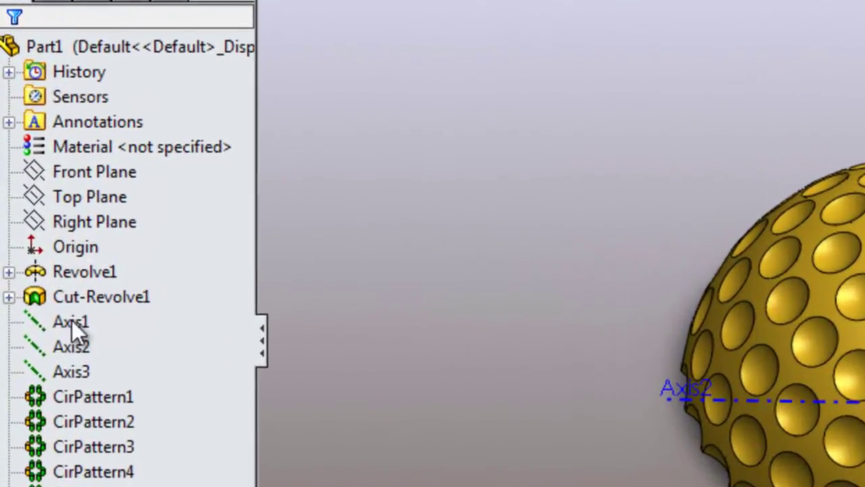
{"action": "left_click", "coordinate": [42, 292]}
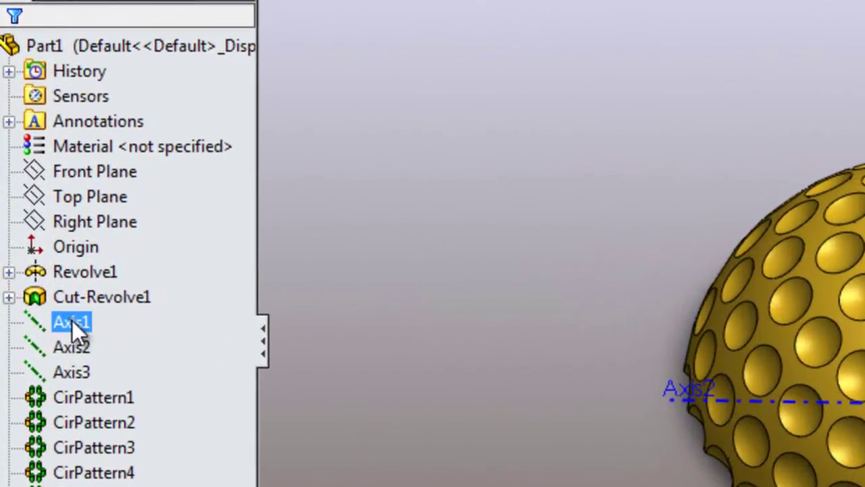
{"action": "left_click", "coordinate": [91, 275]}
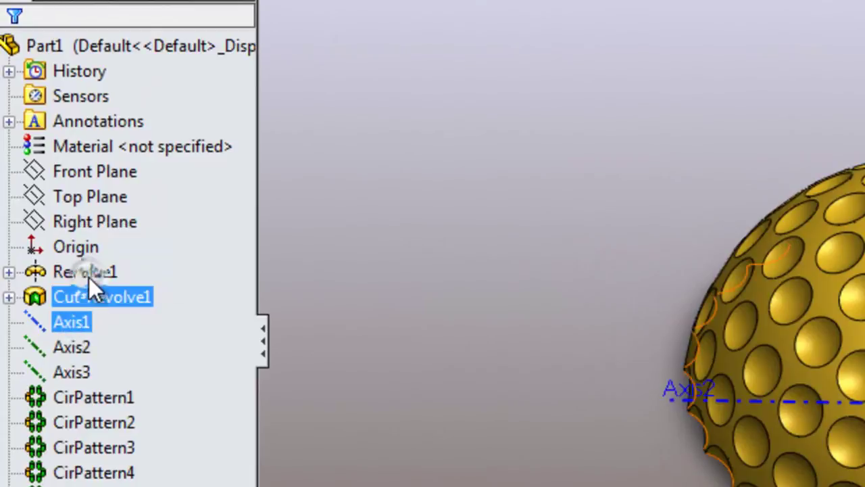
{"action": "left_click", "coordinate": [66, 345]}
{"action": "left_click", "coordinate": [82, 304]}
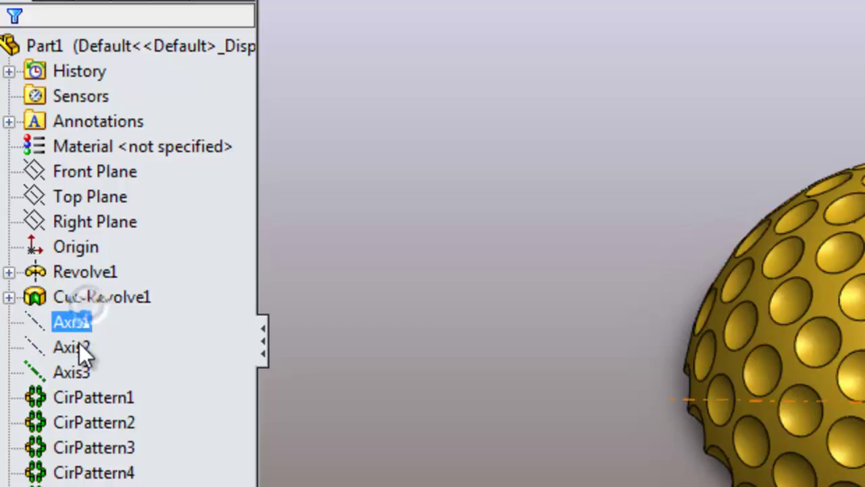
{"action": "left_click", "coordinate": [73, 368]}
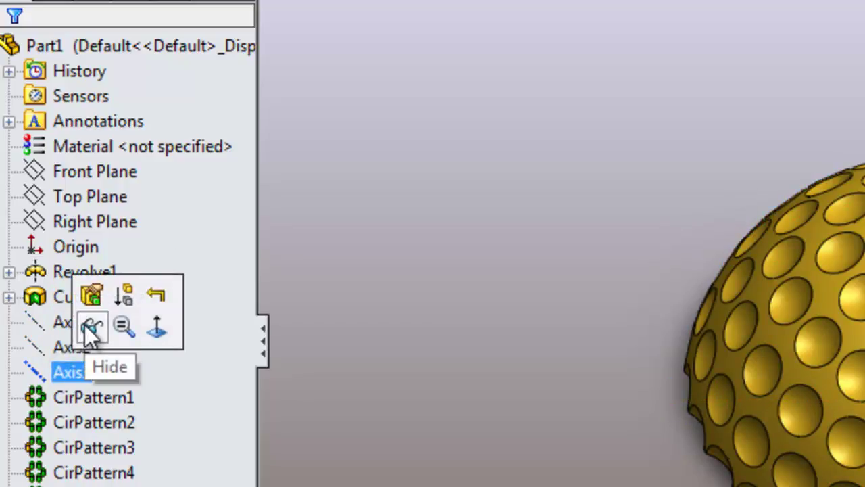
{"action": "left_click", "coordinate": [84, 324]}
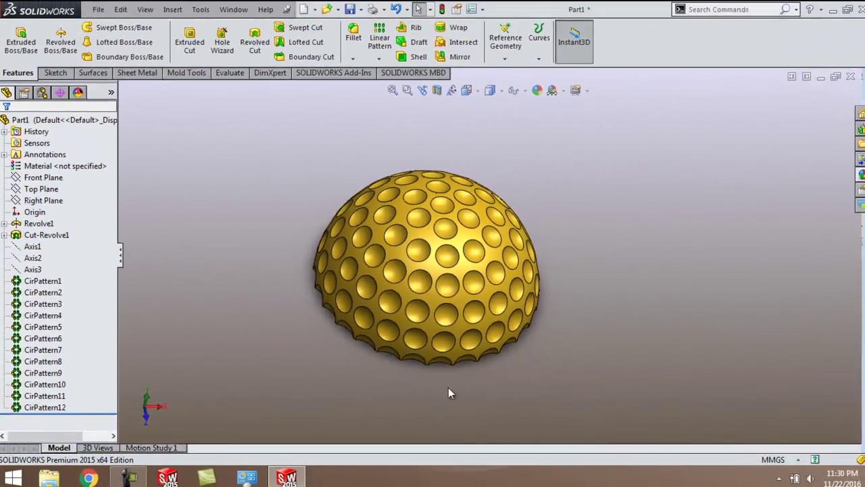
Mirror the whole dimpled body about the flat underside face of the hemisphere, with merged solids, to form a full ball.
{"action": "middle_click_drag", "start_coordinate": [477, 389], "coordinate": [275, 195]}
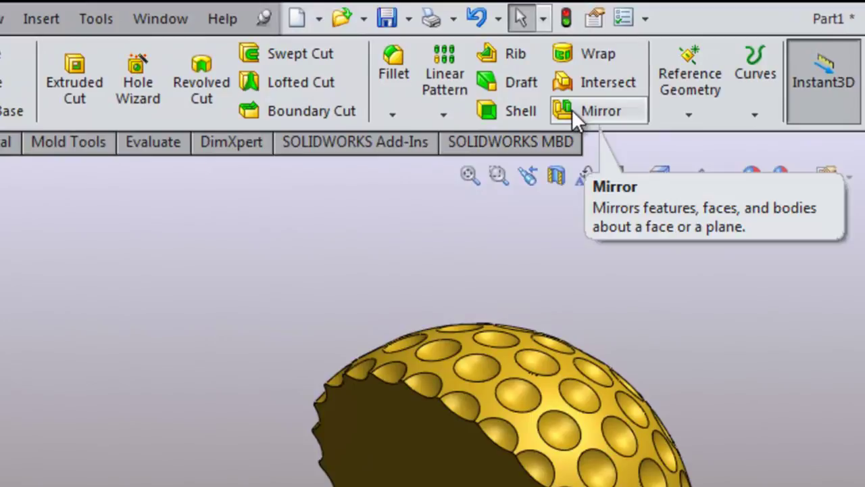
{"action": "left_click", "coordinate": [573, 108]}
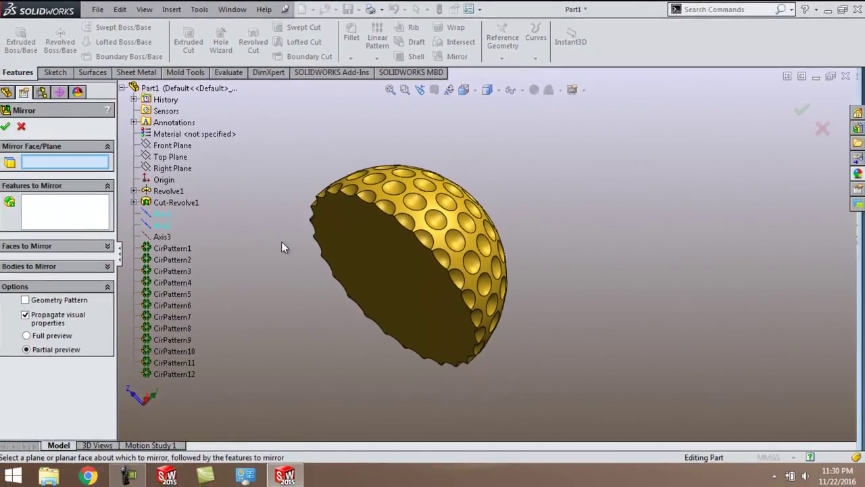
{"action": "left_click", "coordinate": [394, 269]}
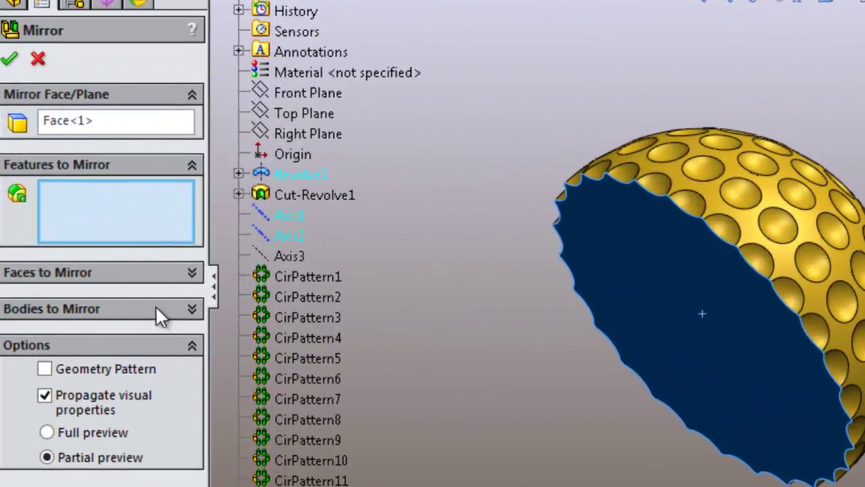
{"action": "left_click", "coordinate": [143, 296]}
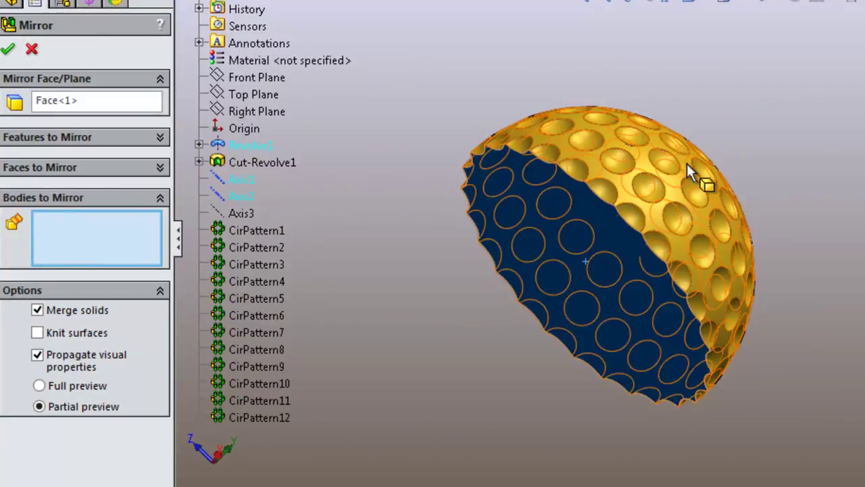
{"action": "left_click", "coordinate": [686, 165]}
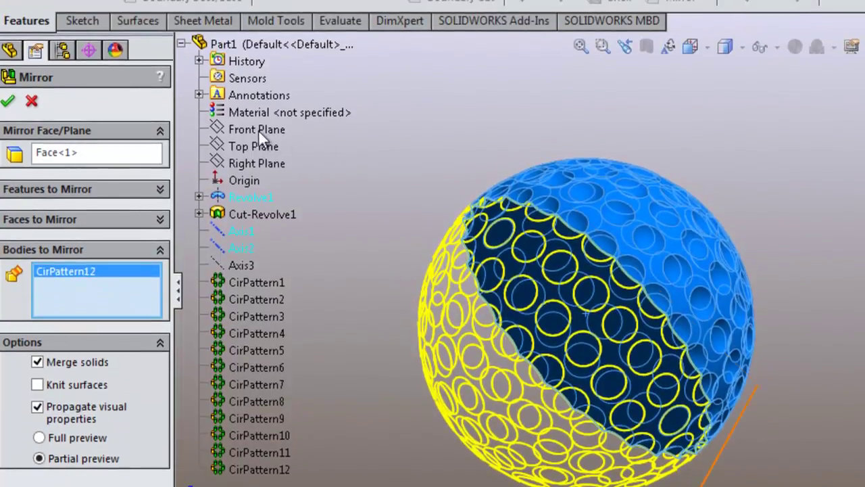
{"action": "left_click", "coordinate": [8, 101]}
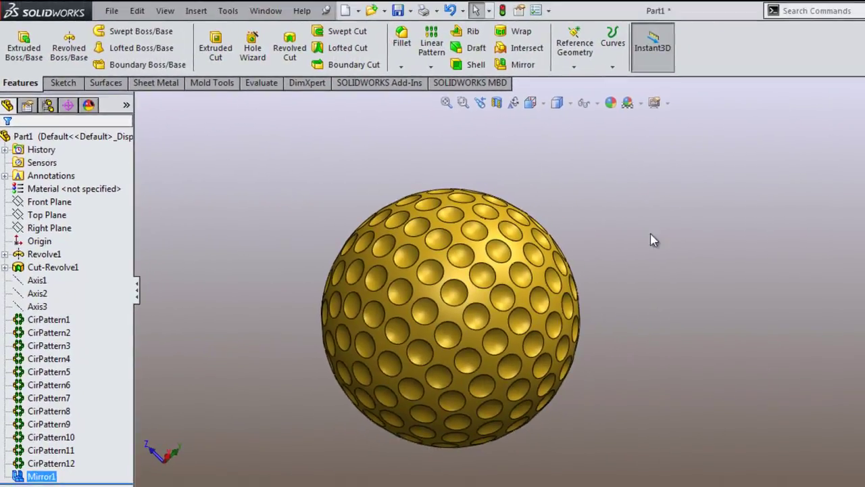
Fillet the dimple edges by selecting the ball's outer spherical face, using a 1 mm radius with tangent propagation.
{"action": "middle_click_drag", "start_coordinate": [650, 237], "coordinate": [608, 295]}
{"action": "scroll", "coordinate": [607, 296], "scroll_direction": "down", "scroll_amount": 2}
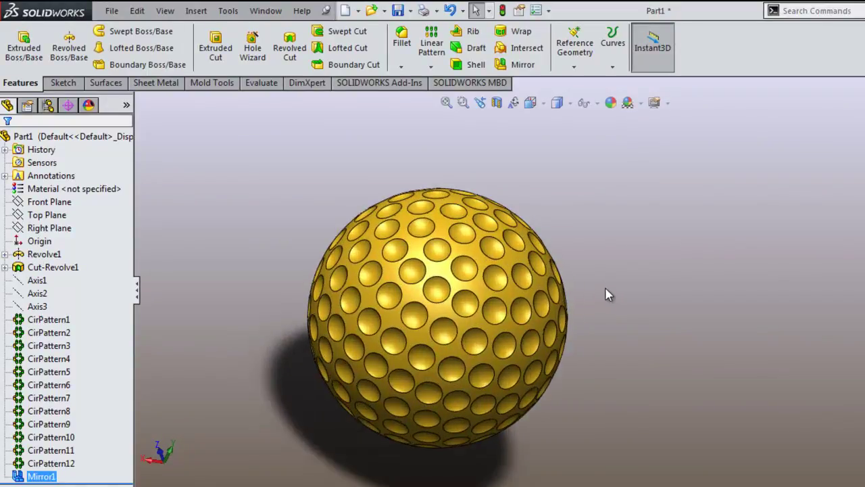
{"action": "scroll", "coordinate": [604, 292], "scroll_direction": "down", "scroll_amount": 2}
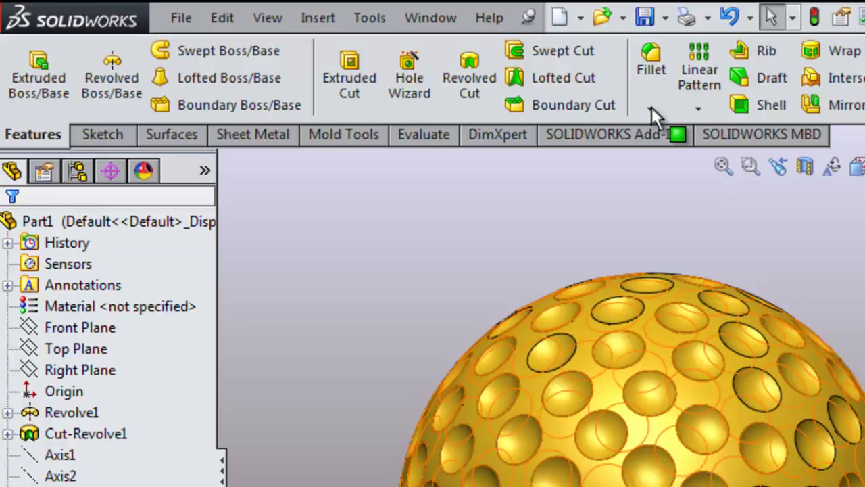
{"action": "left_click", "coordinate": [651, 107]}
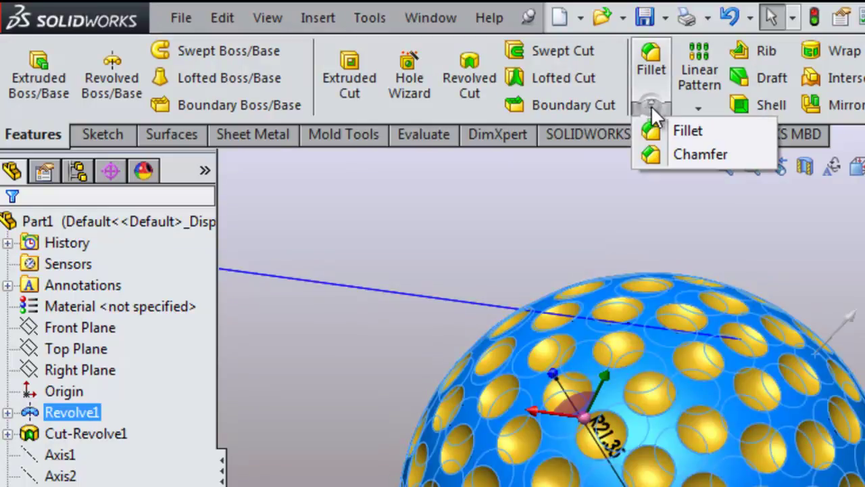
{"action": "left_click", "coordinate": [679, 129]}
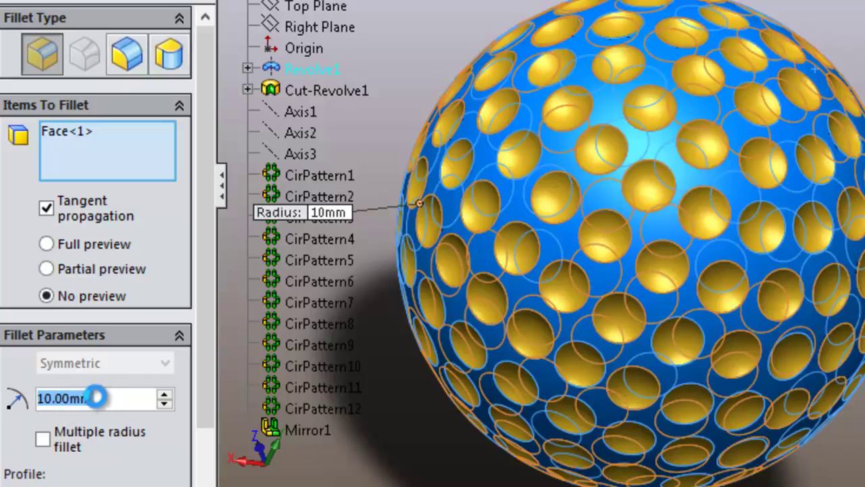
{"action": "type", "text": "11"}
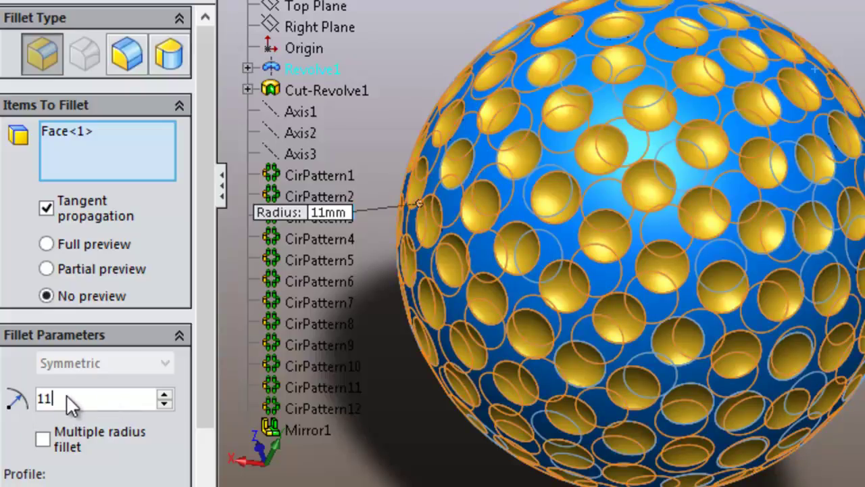
{"action": "key", "text": "Return"}
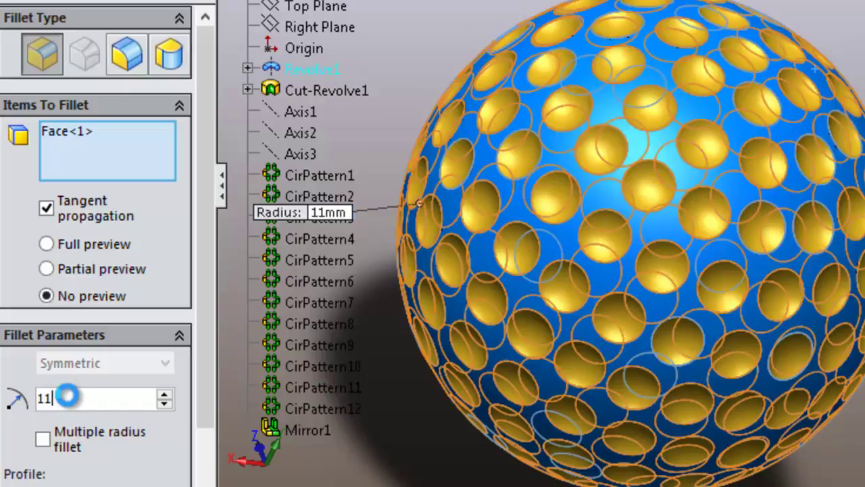
{"action": "left_click_drag", "start_coordinate": [104, 399], "coordinate": [49, 400]}
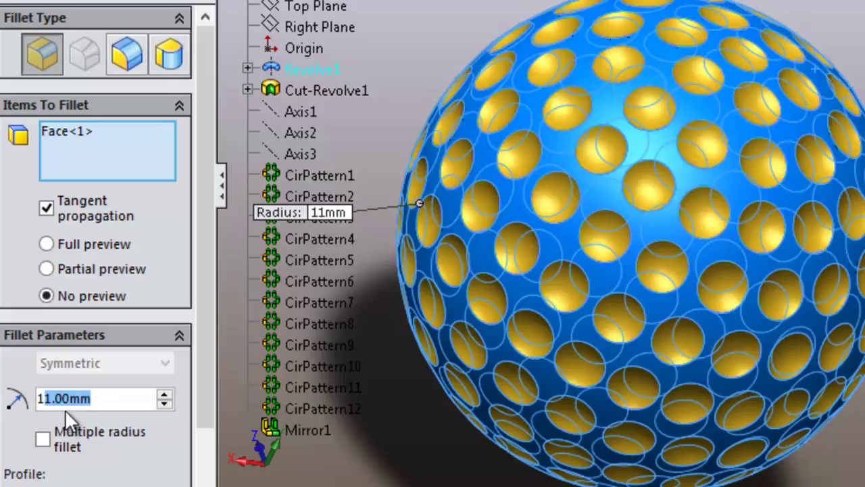
{"action": "key", "text": "Delete"}
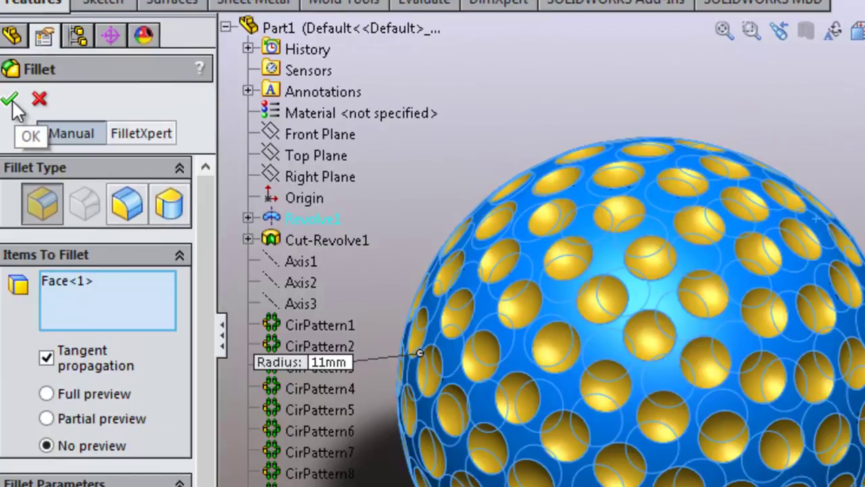
{"action": "left_click", "coordinate": [10, 100]}
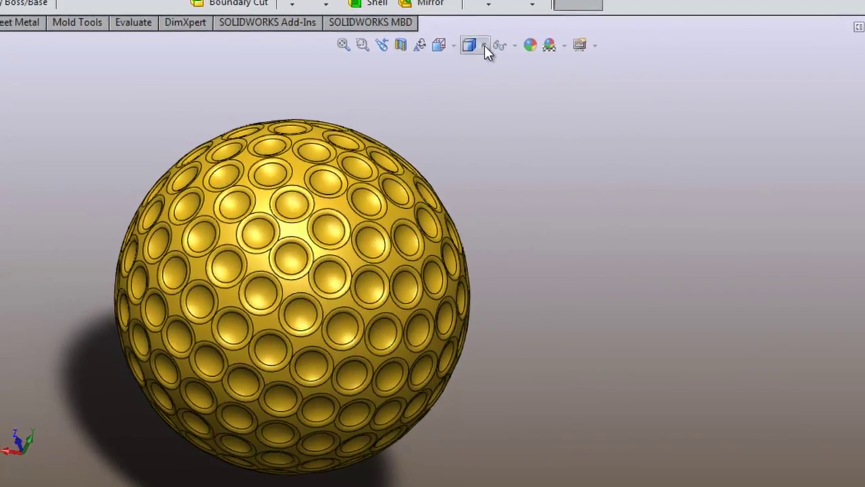
Switch the ball's display style to Shaded without edge lines.
{"action": "left_click", "coordinate": [476, 47]}
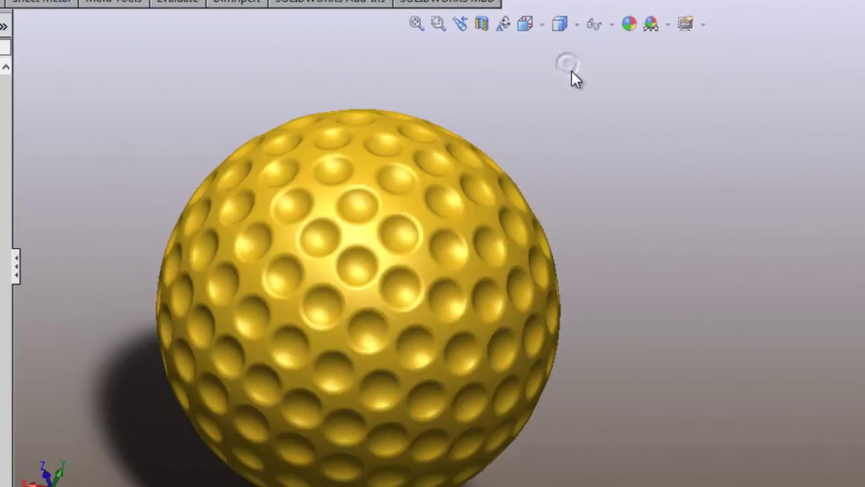
{"action": "scroll", "coordinate": [665, 264], "scroll_direction": "up", "scroll_amount": 2}
{"action": "middle_click_drag", "start_coordinate": [675, 299], "coordinate": [733, 408]}
{"action": "scroll", "coordinate": [724, 408], "scroll_direction": "down", "scroll_amount": 2}
{"action": "scroll", "coordinate": [719, 406], "scroll_direction": "up", "scroll_amount": 2}
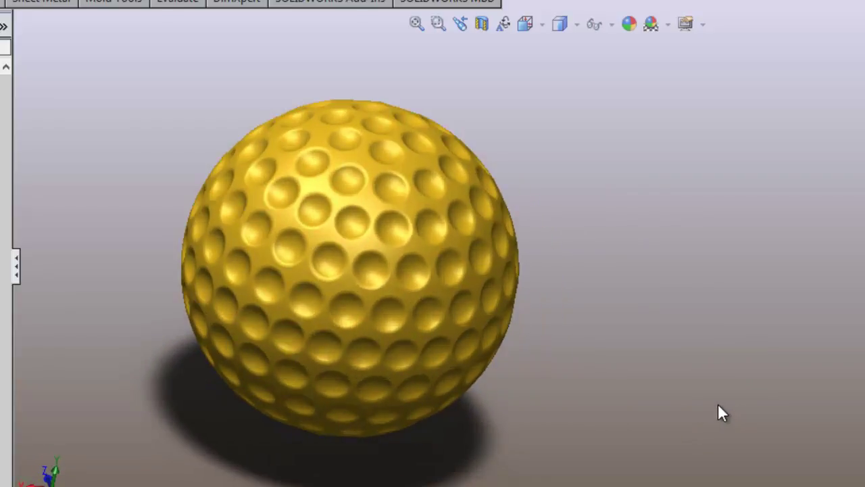